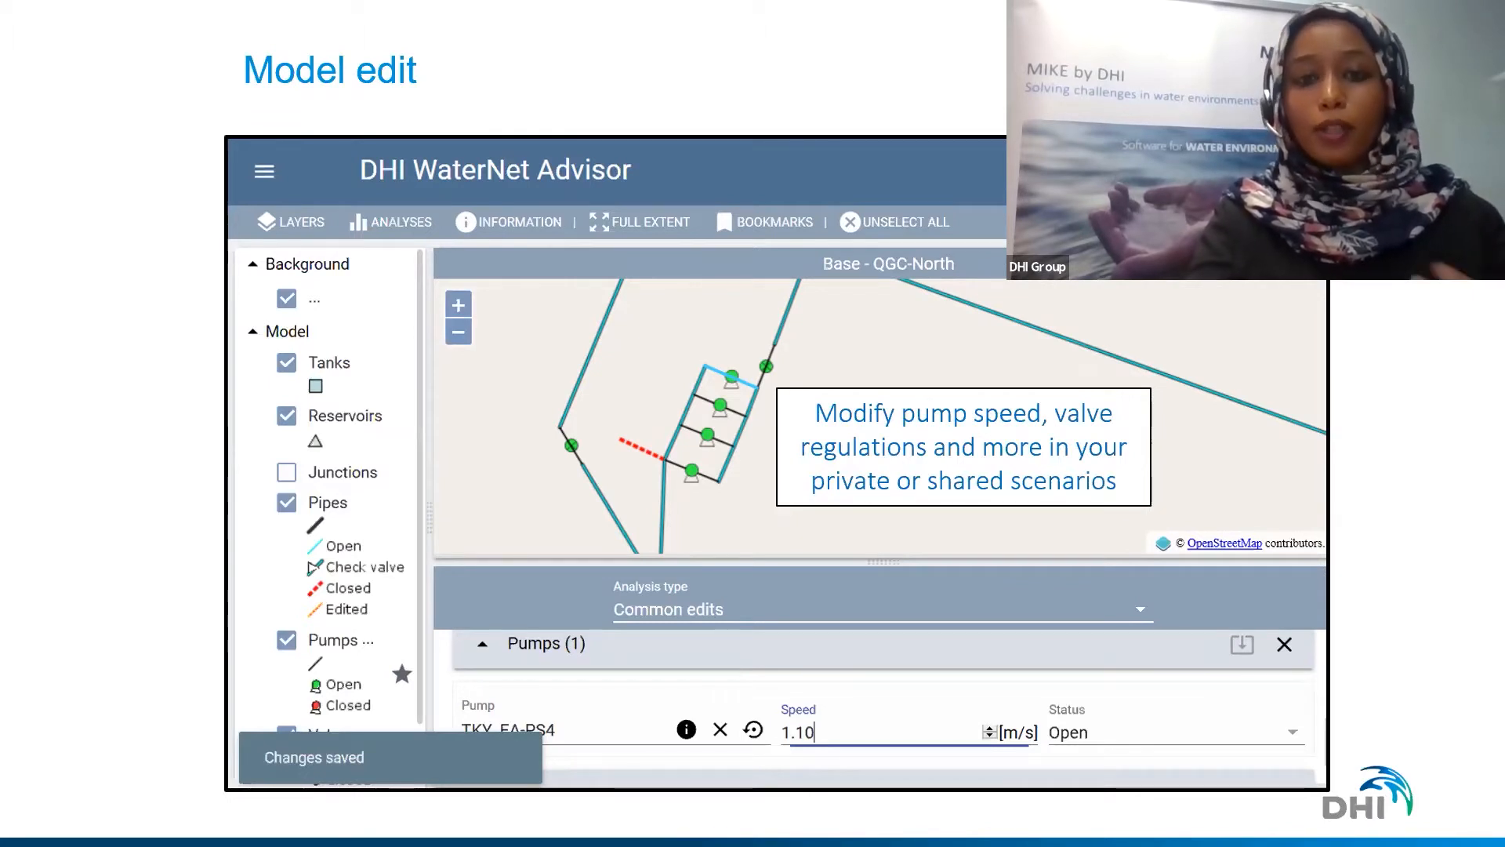
Advance past the Demo slide, end the slide show, and switch to the DHI WaterNet Advisor sign-in page
key(Right)
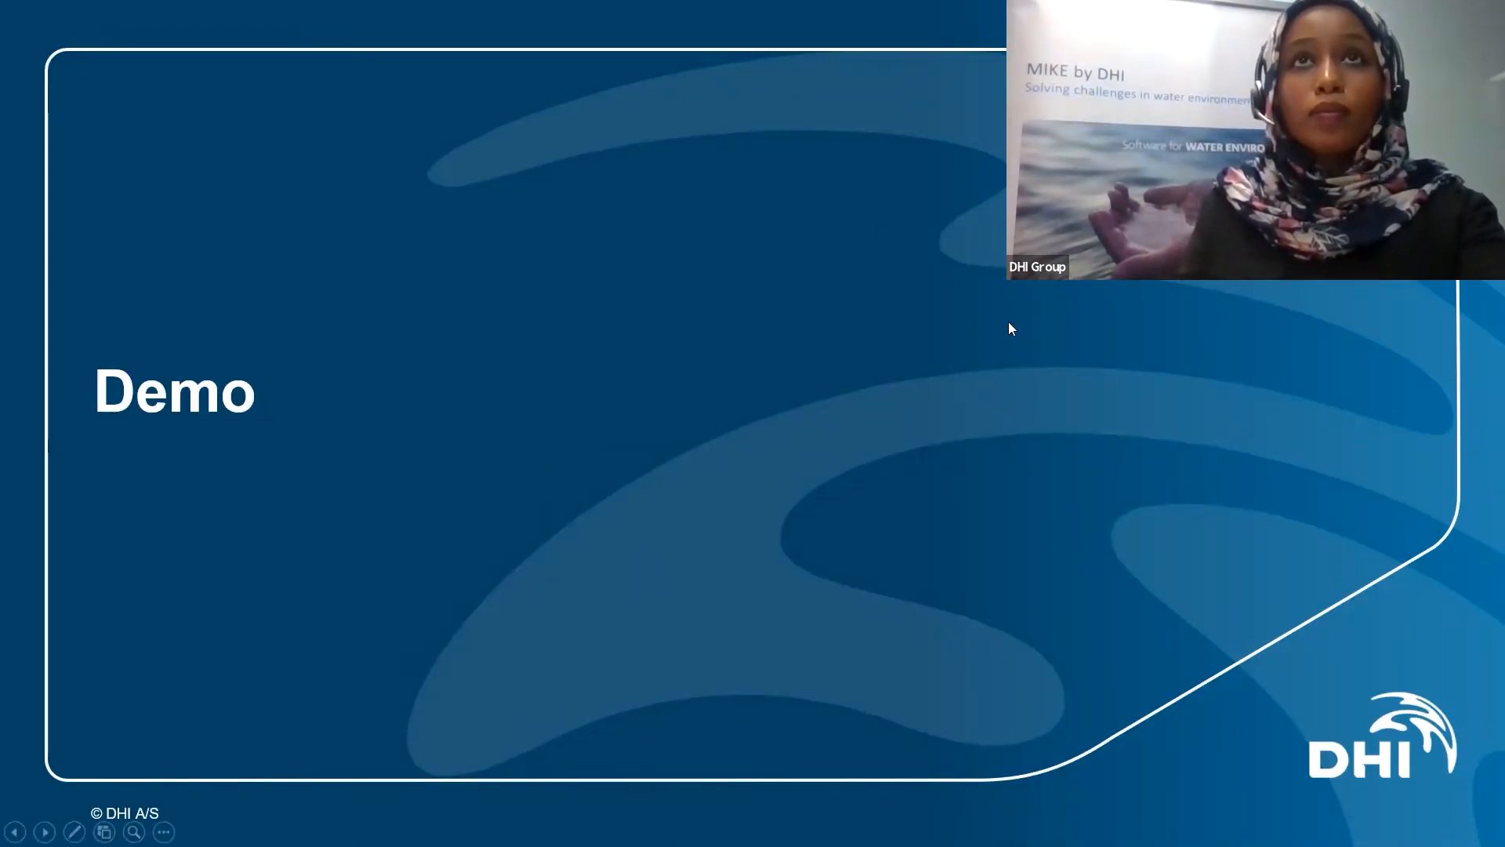
click(971, 339)
click(974, 337)
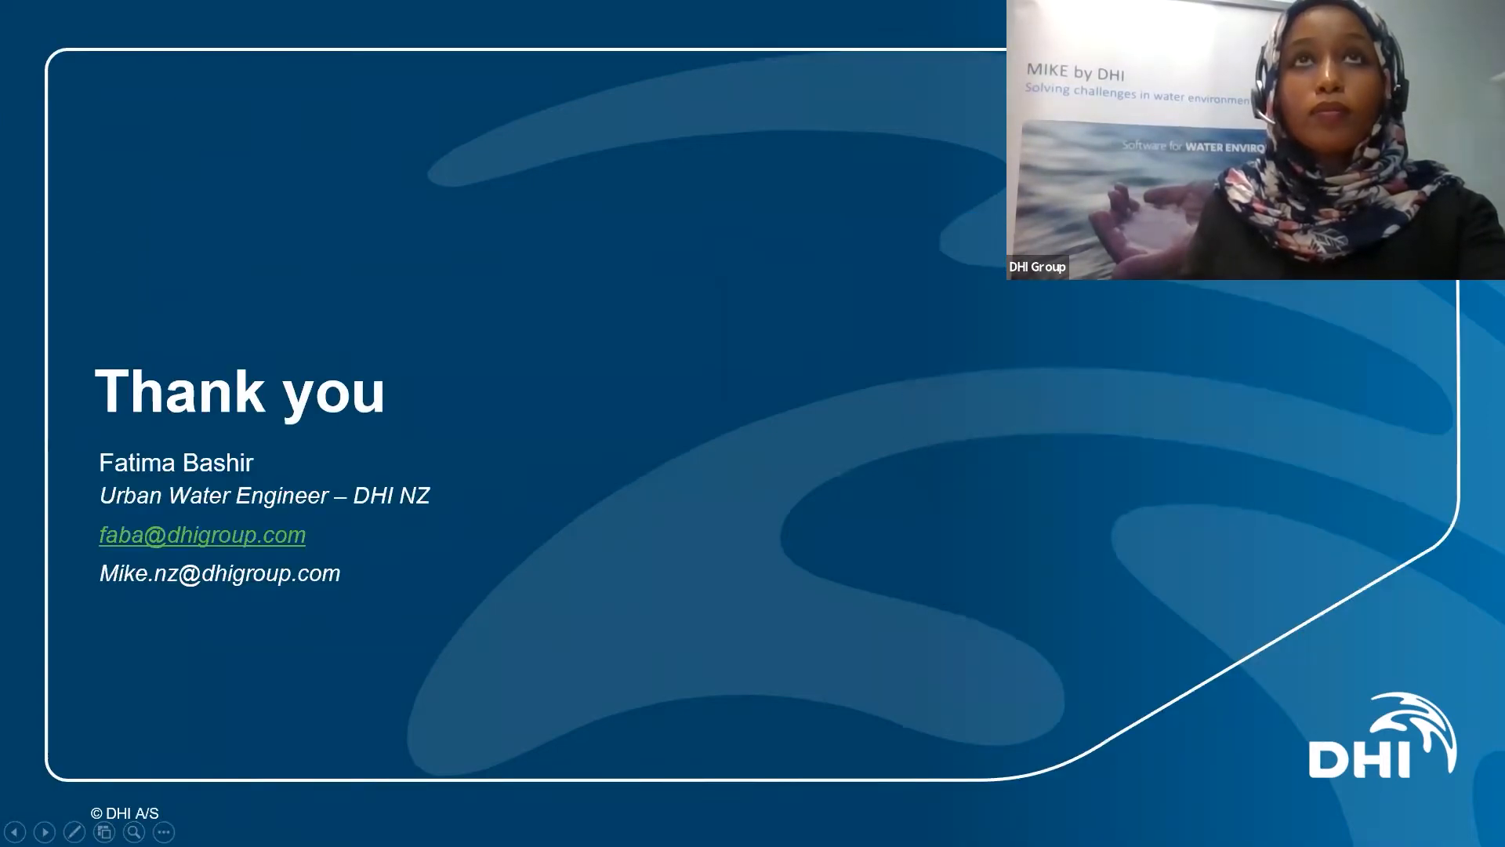
key(Escape)
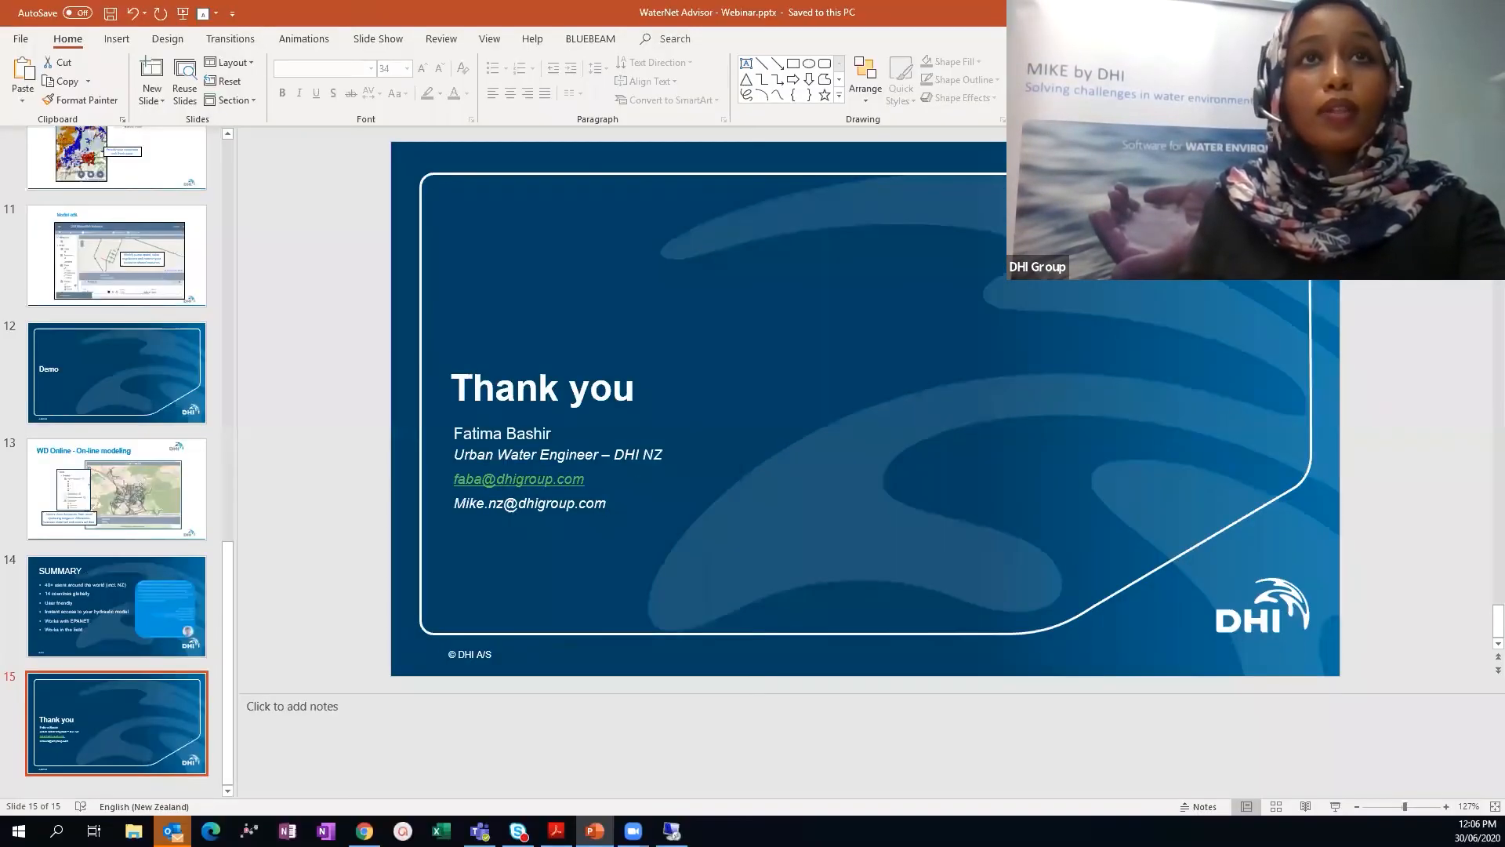
click(46, 404)
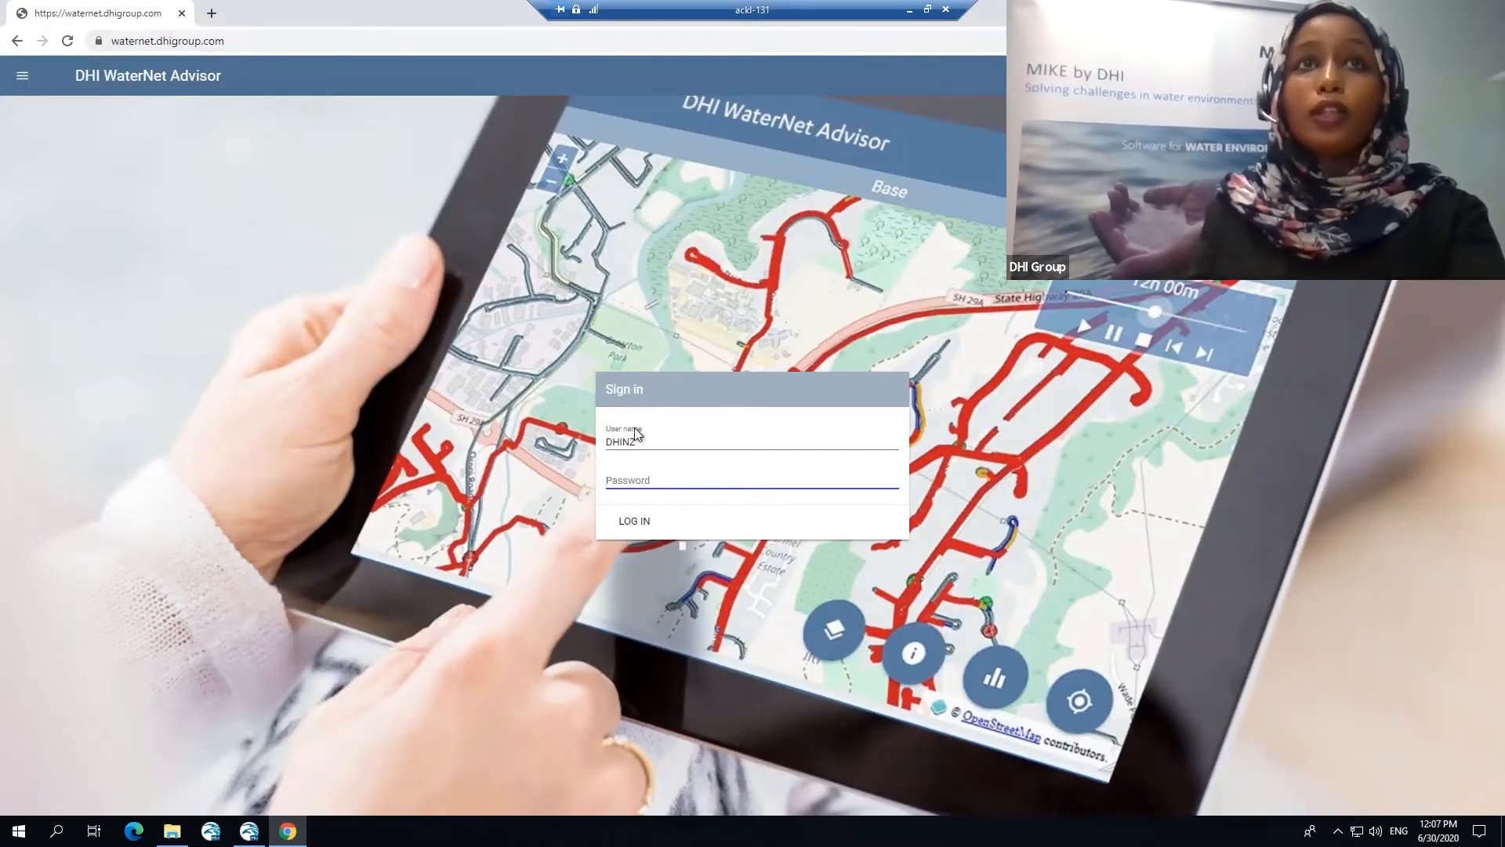
Enter the account password and sign in to DHI WaterNet Advisor
click(766, 465)
text(••••••••••••)
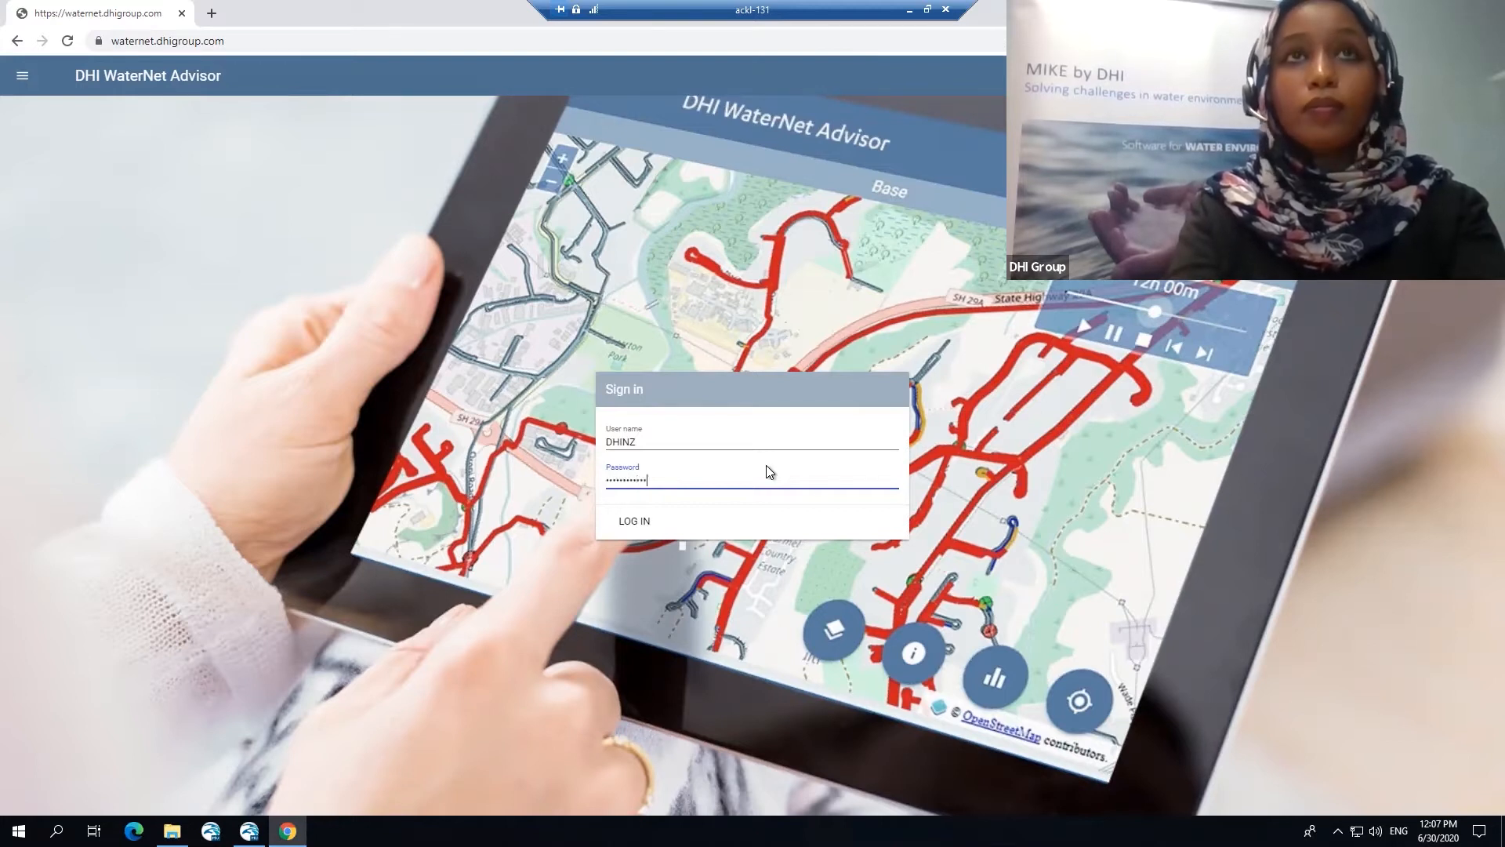
key(Return)
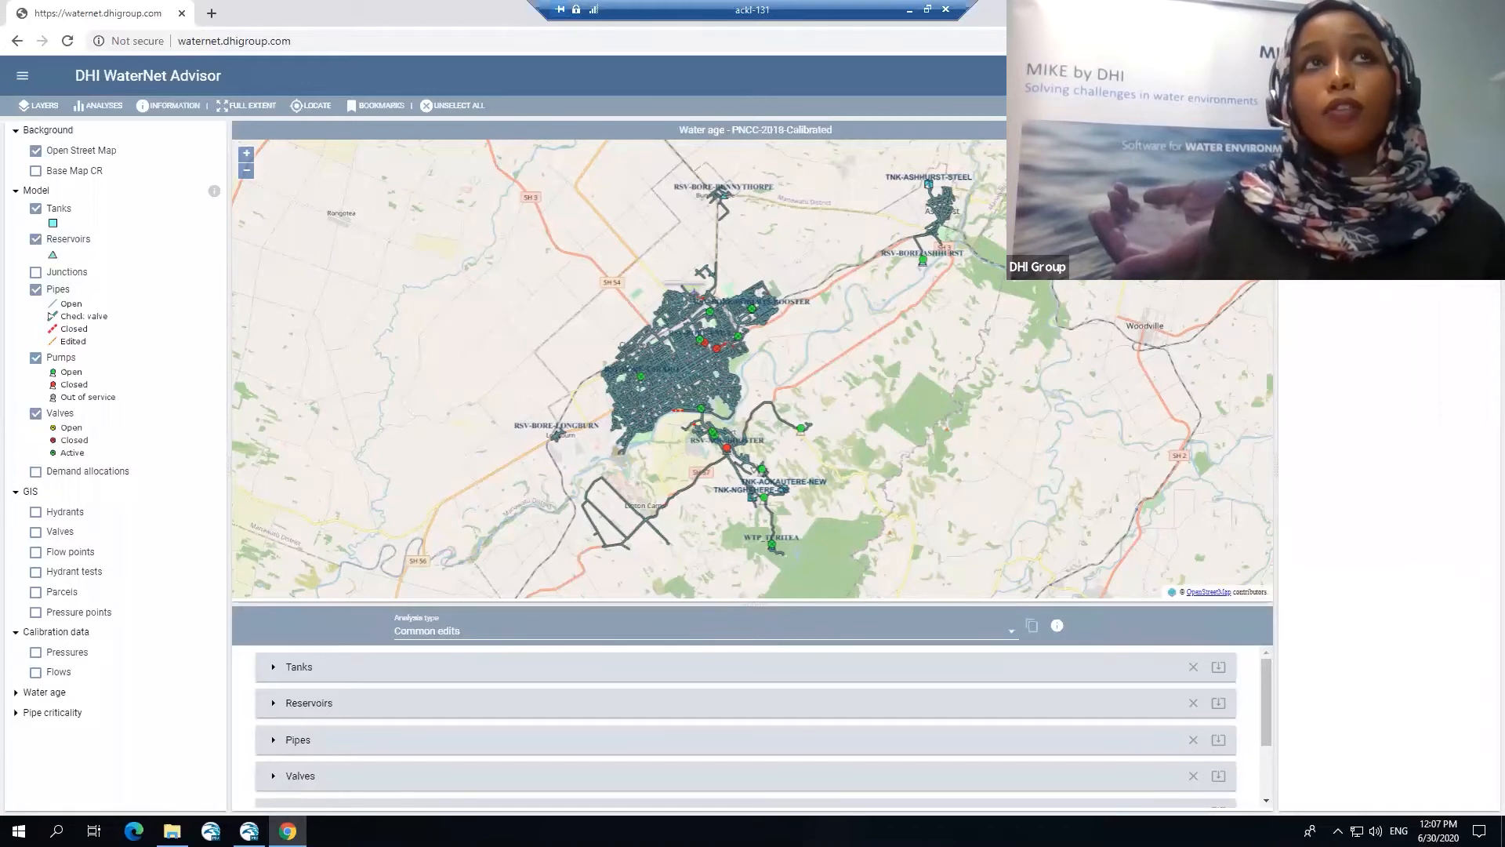
Open the registered models list and look through the available models
click(22, 76)
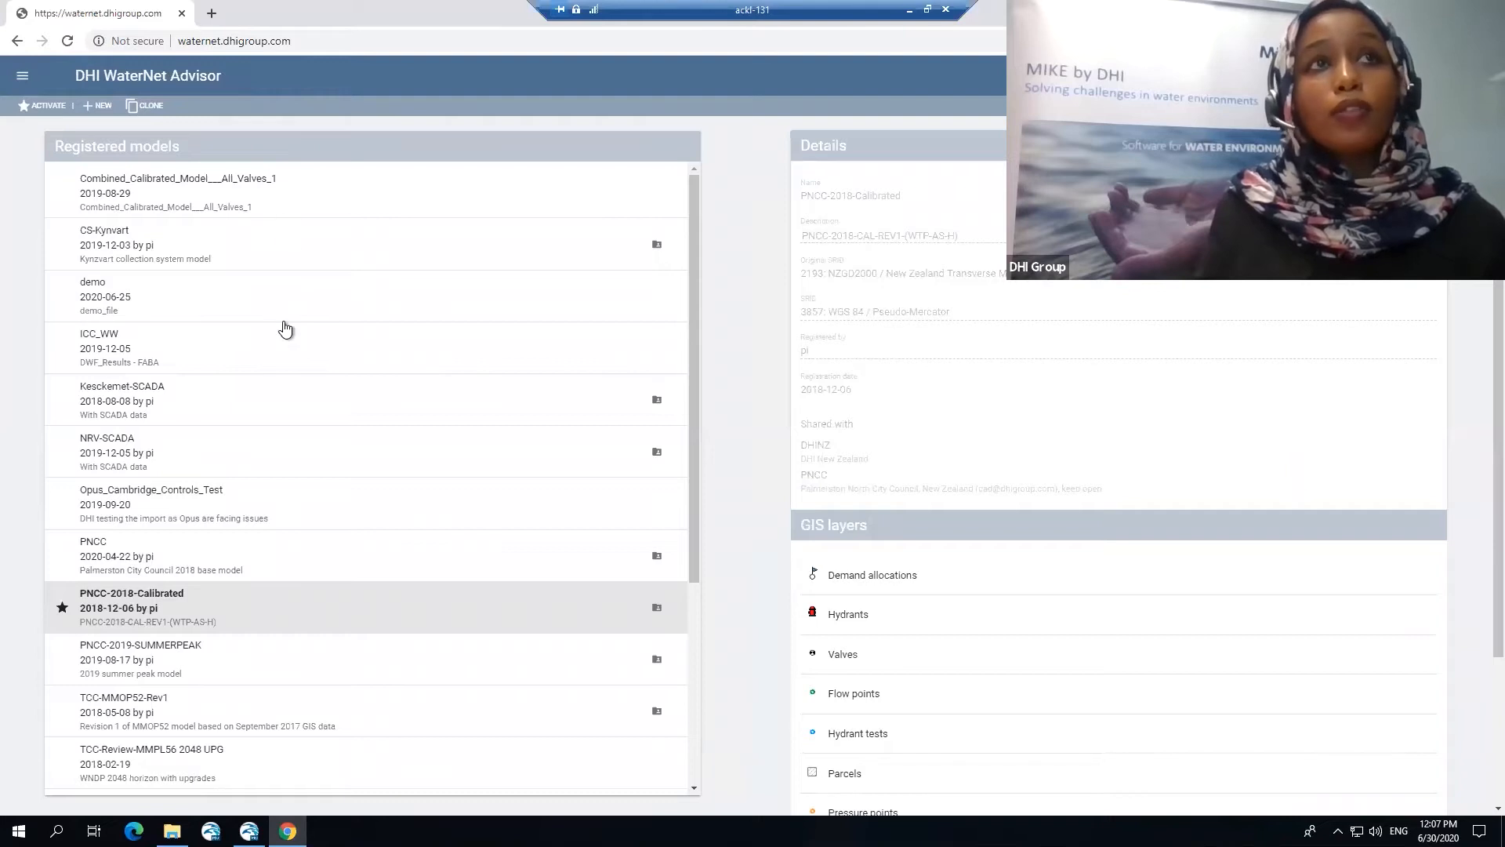
scroll(294, 650, down, 3)
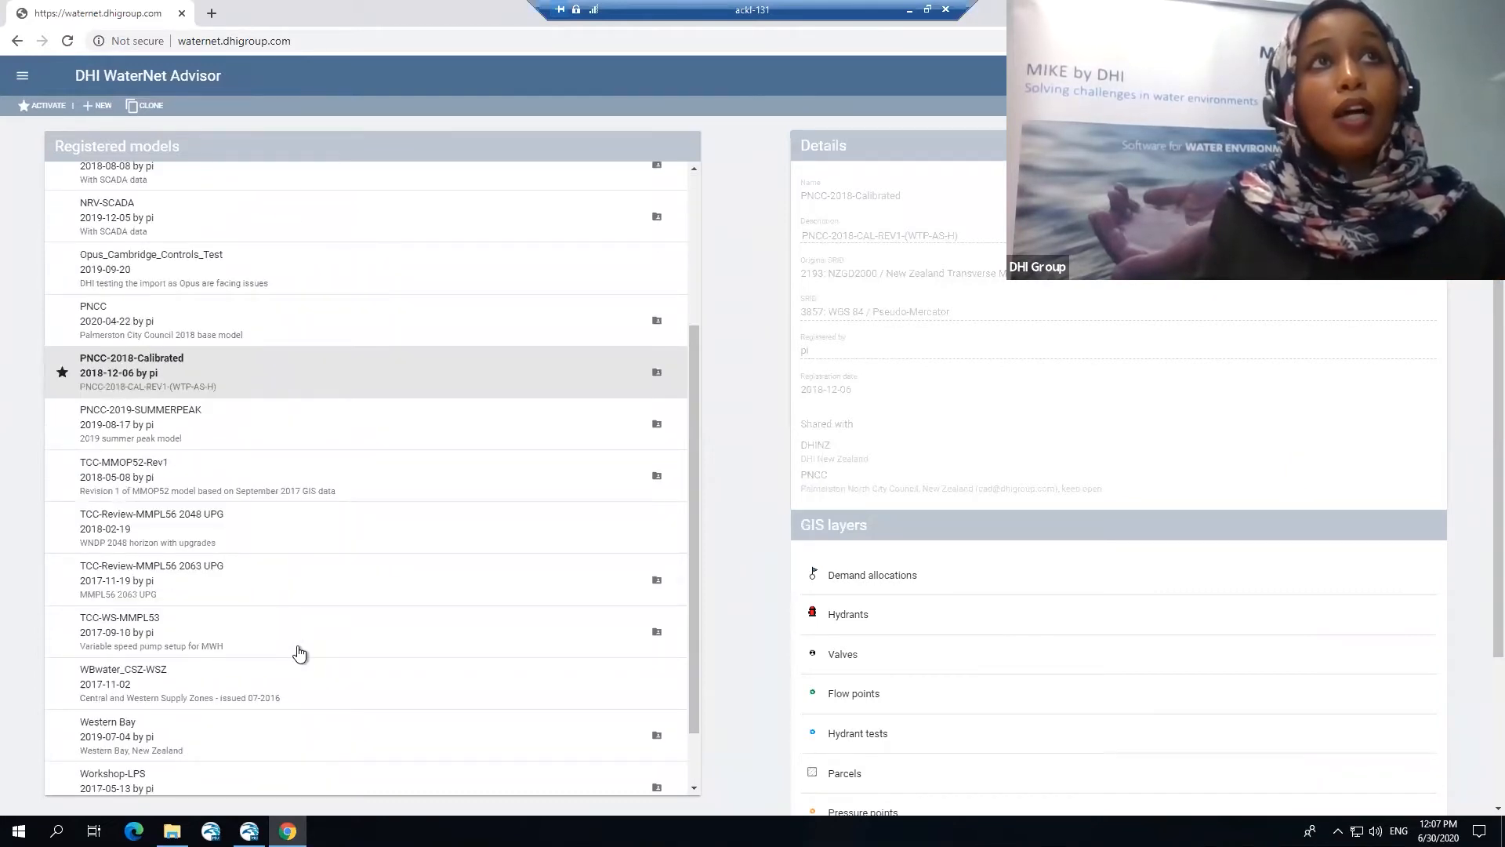
scroll(298, 653, up, 3)
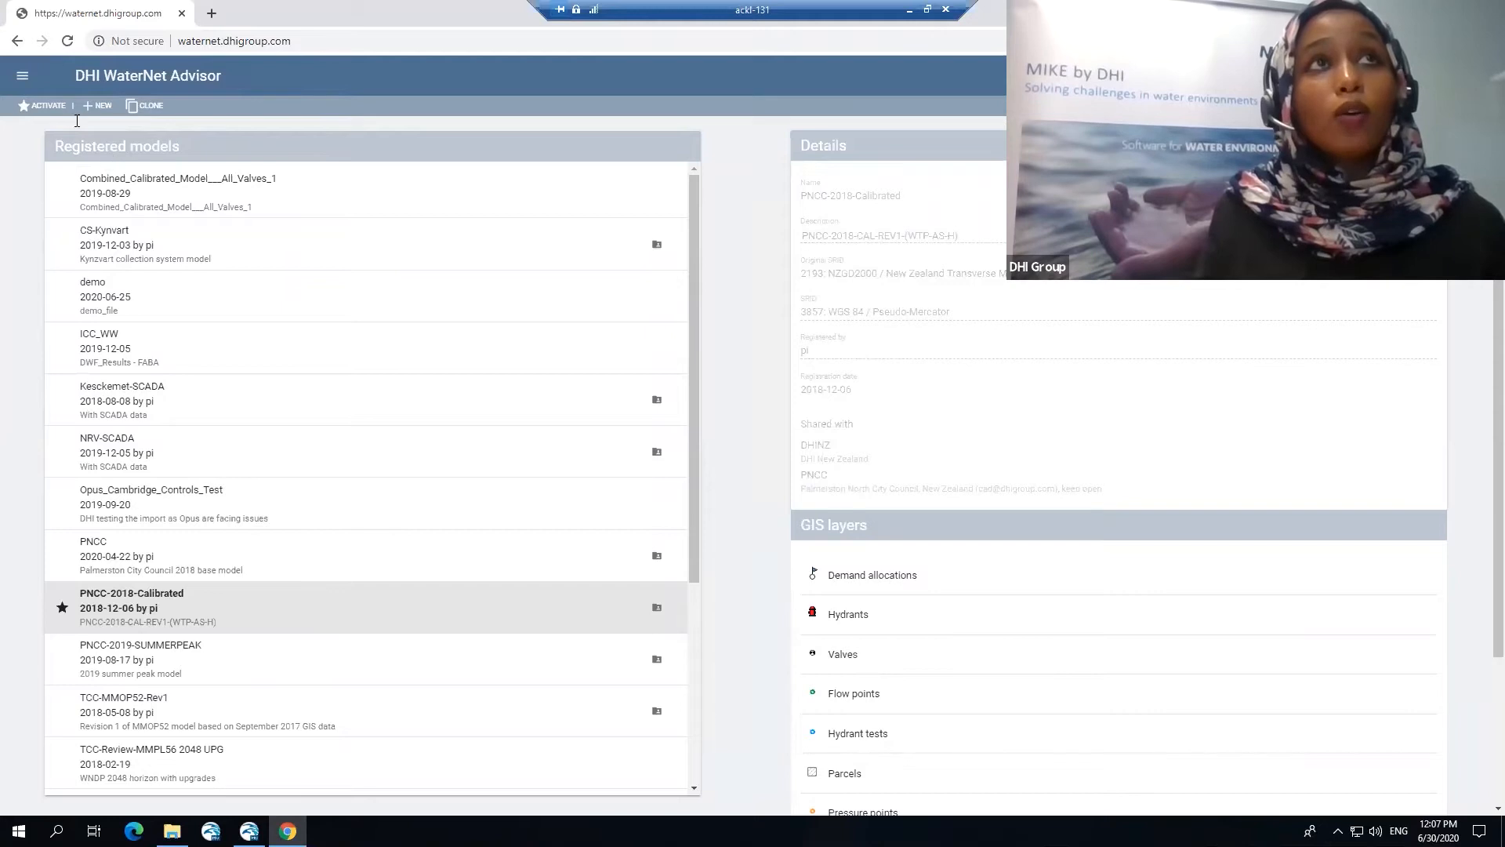
Open a new model registration and examine its original SRID, model type and user-sharing options
click(93, 112)
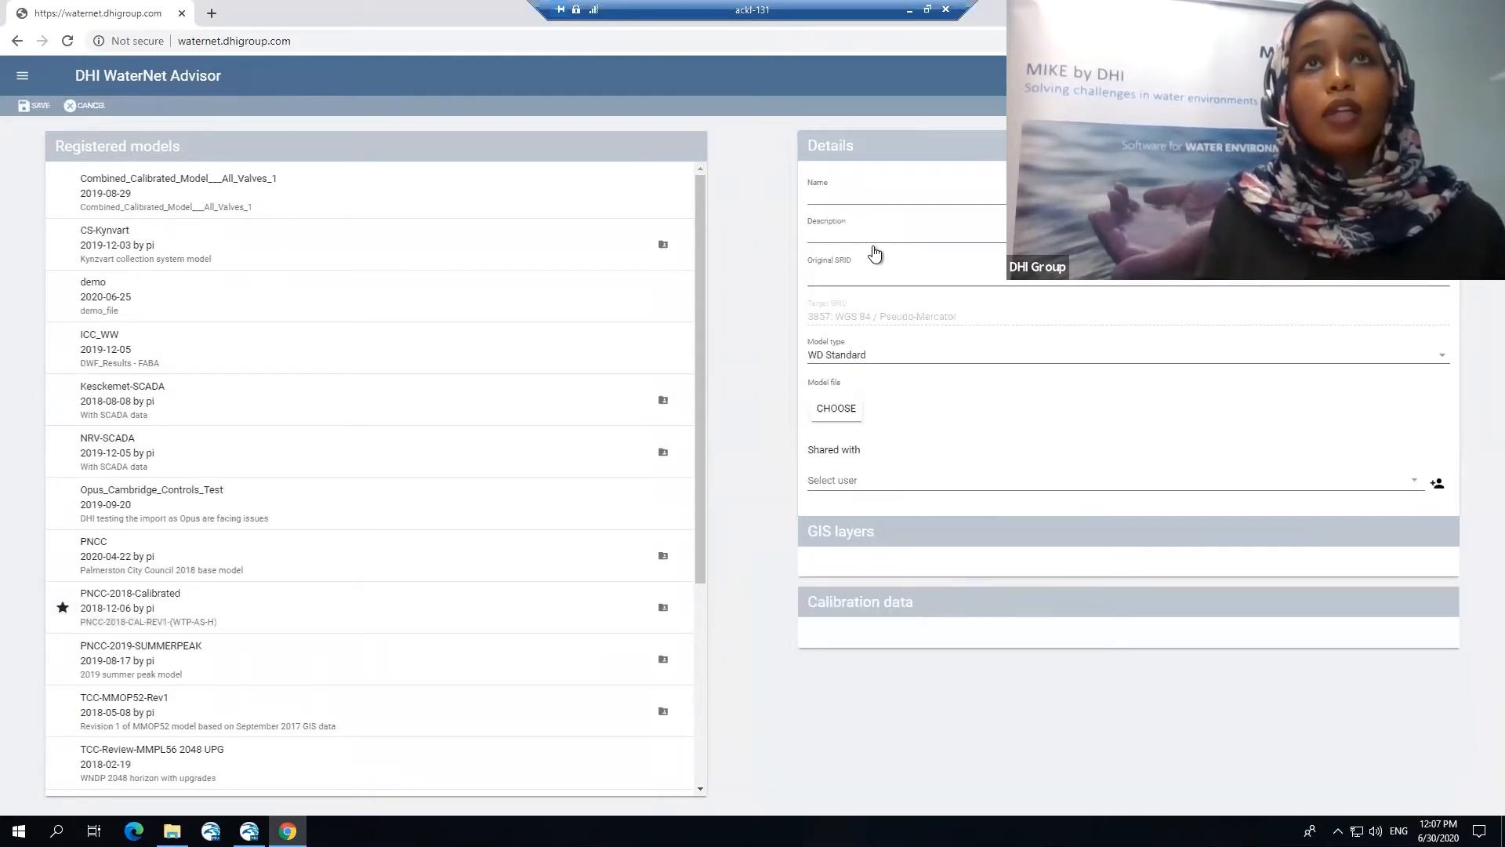
click(869, 233)
click(853, 273)
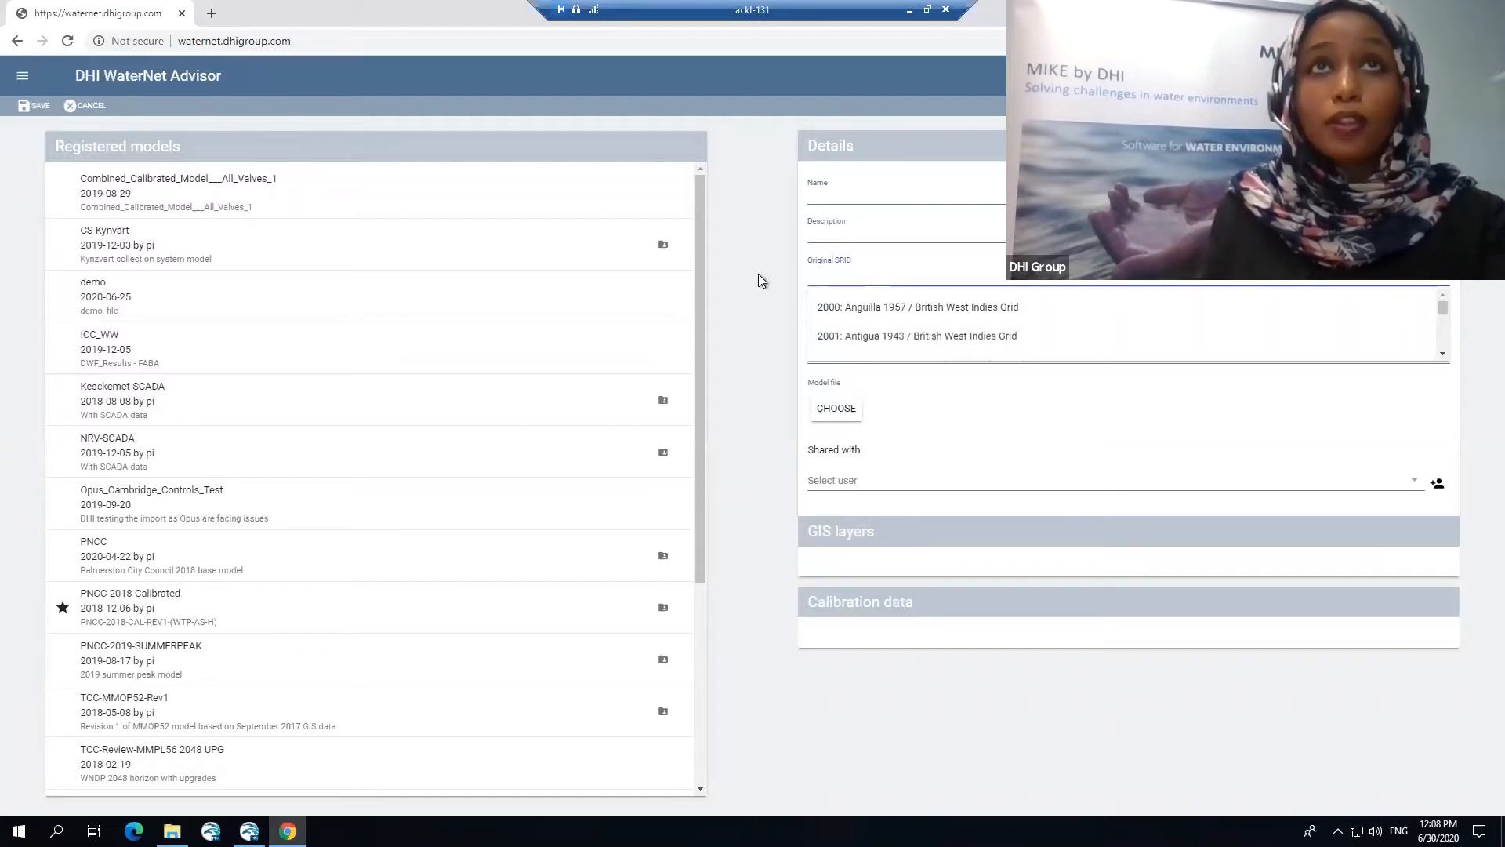
click(773, 289)
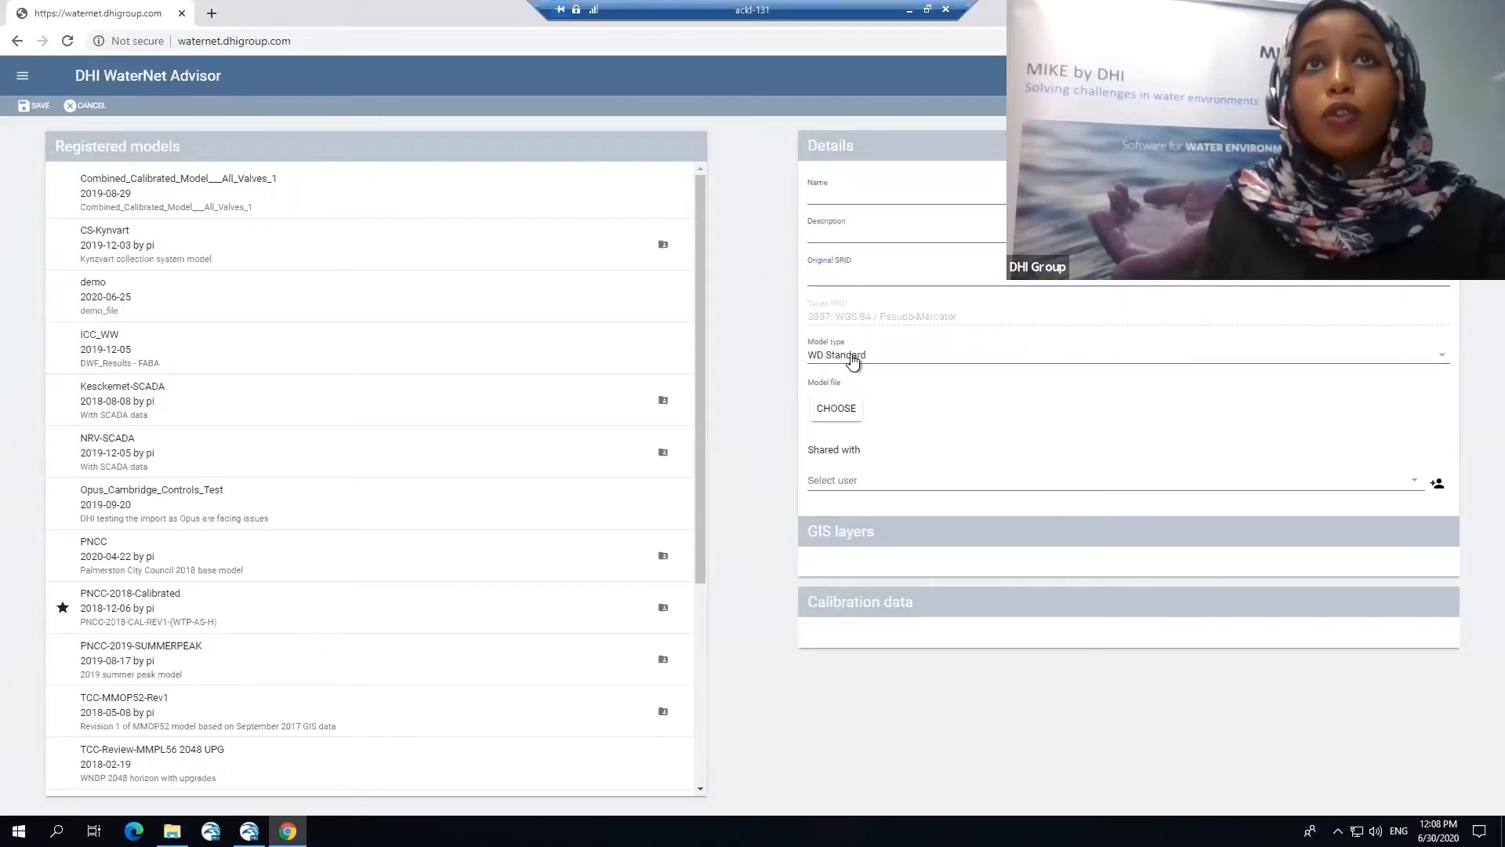
click(853, 359)
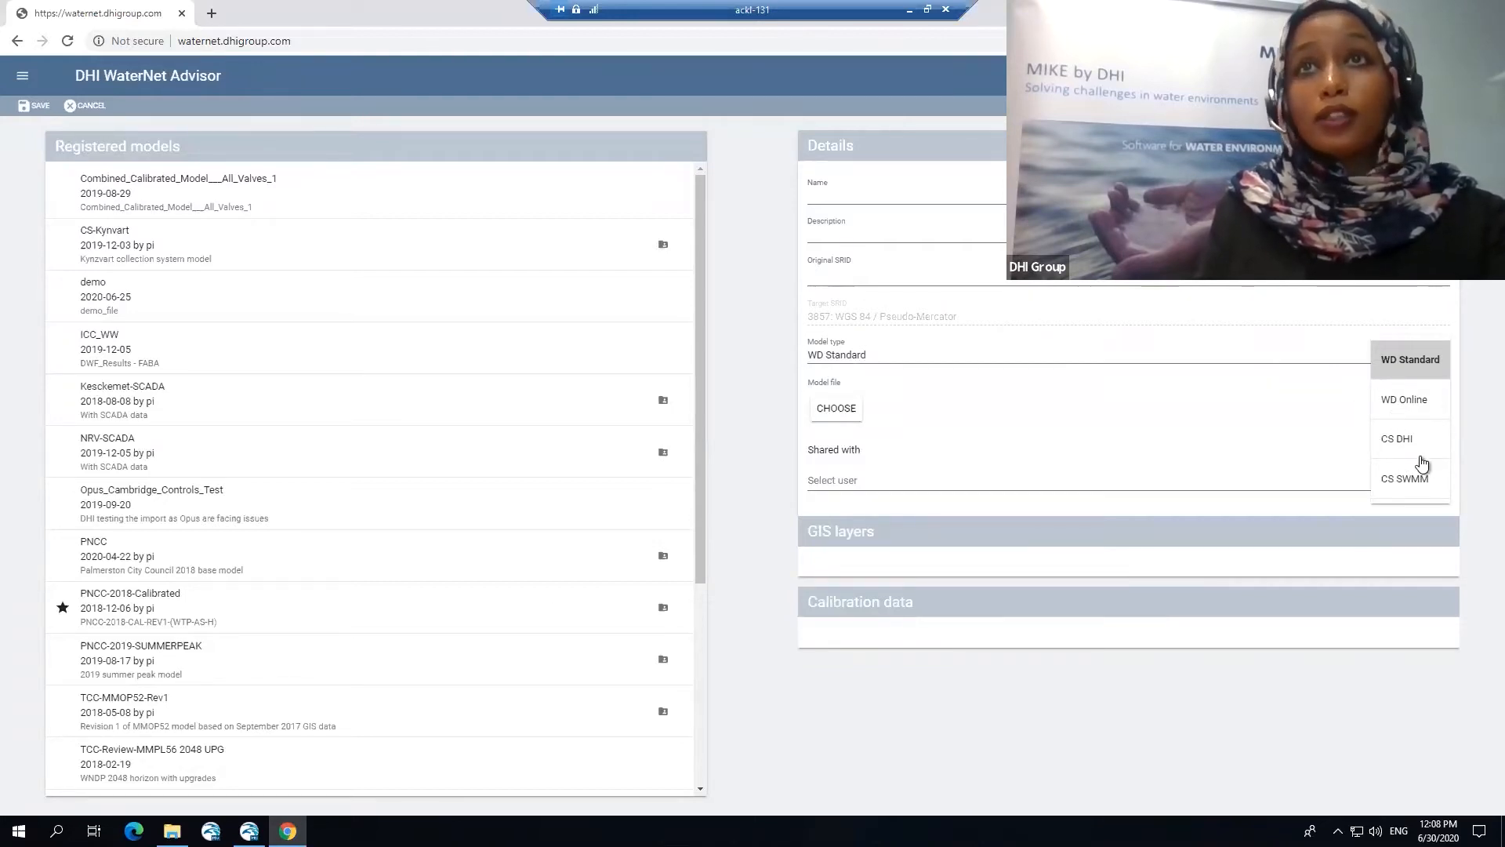
click(1226, 439)
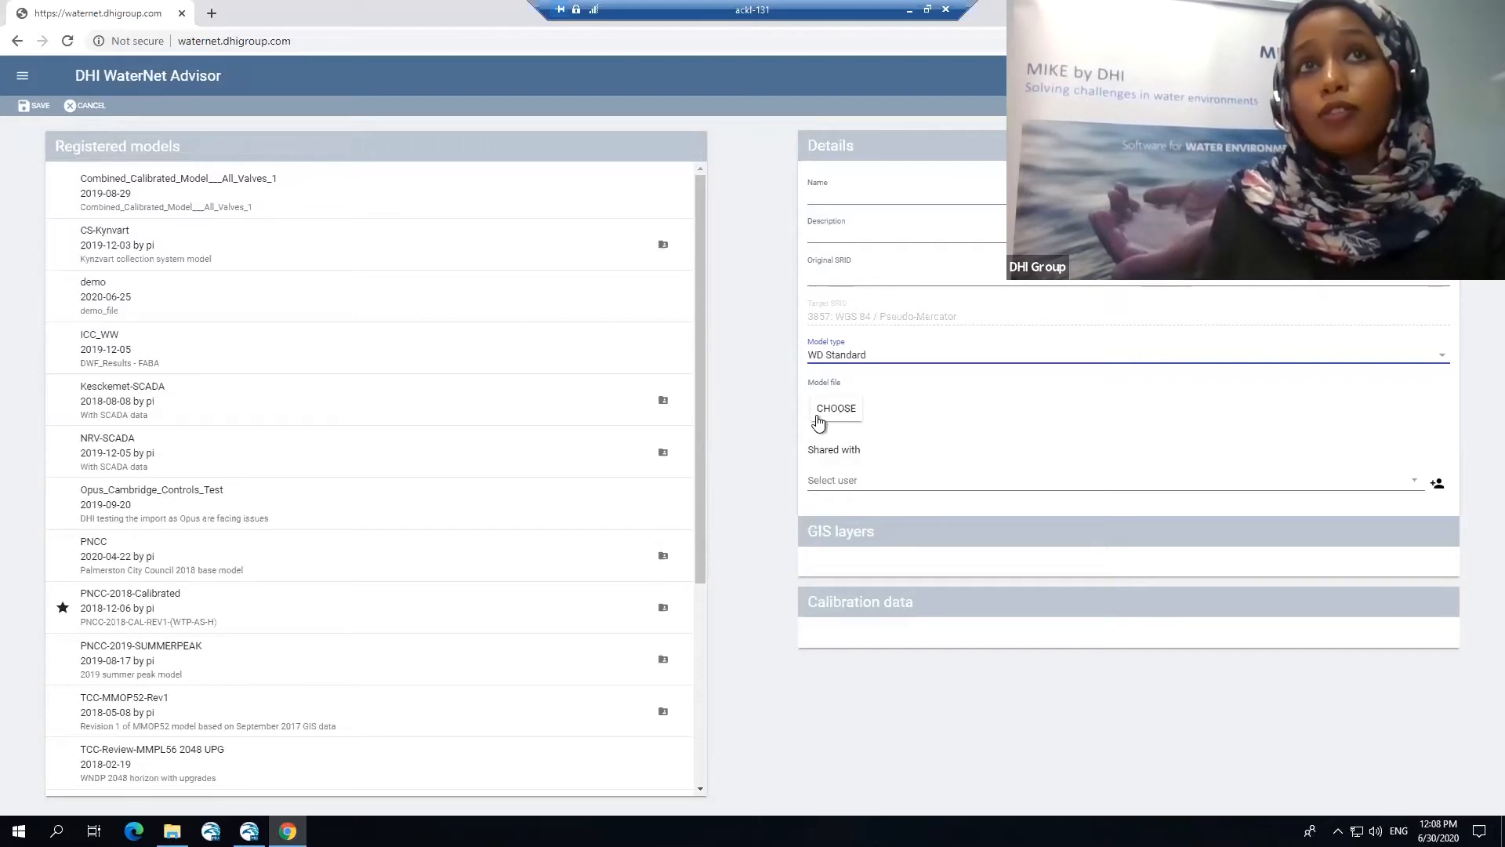
click(865, 480)
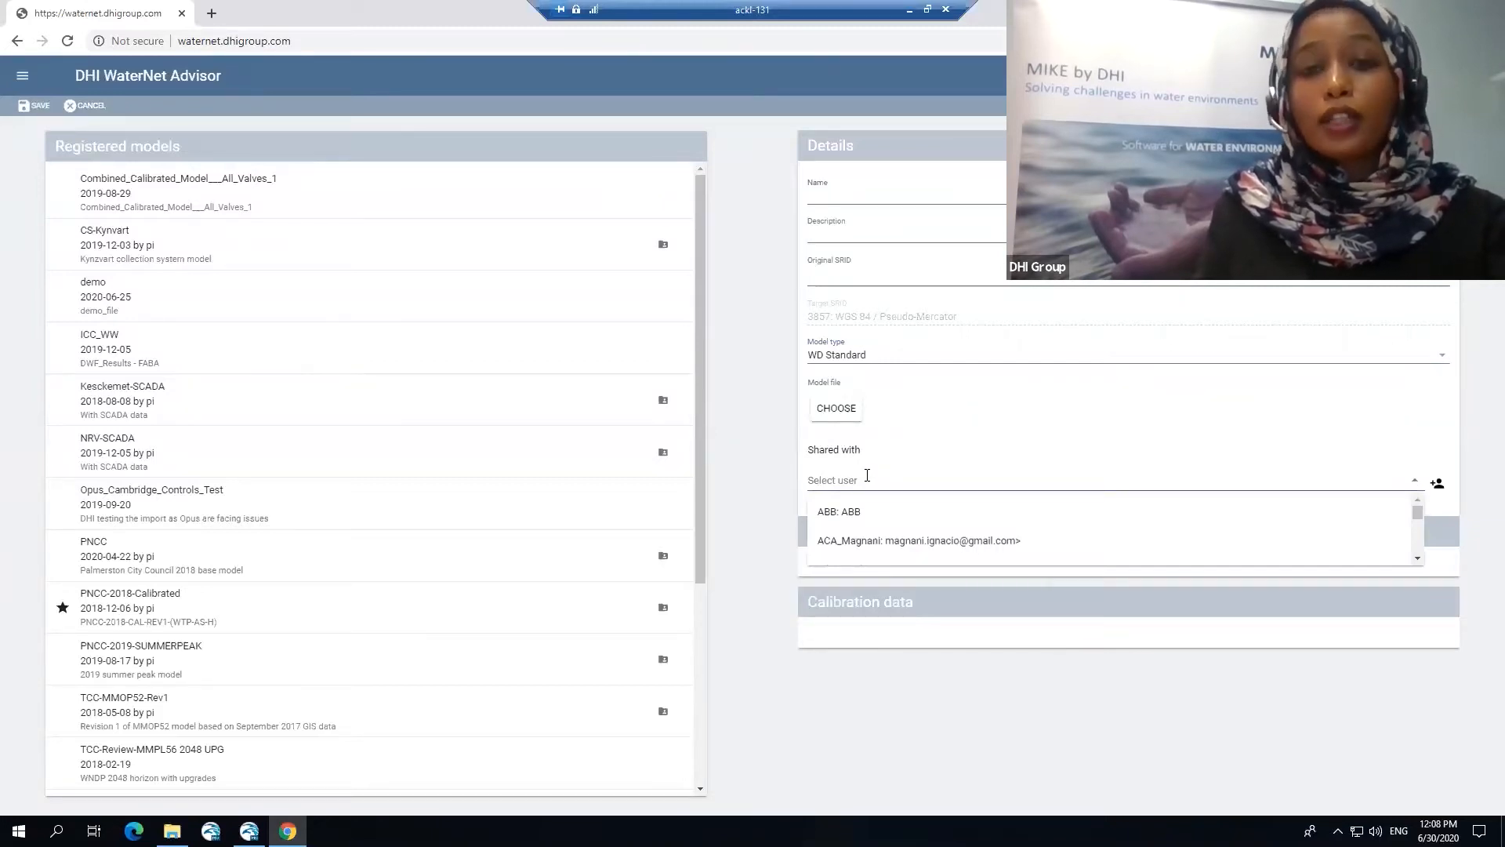
click(768, 430)
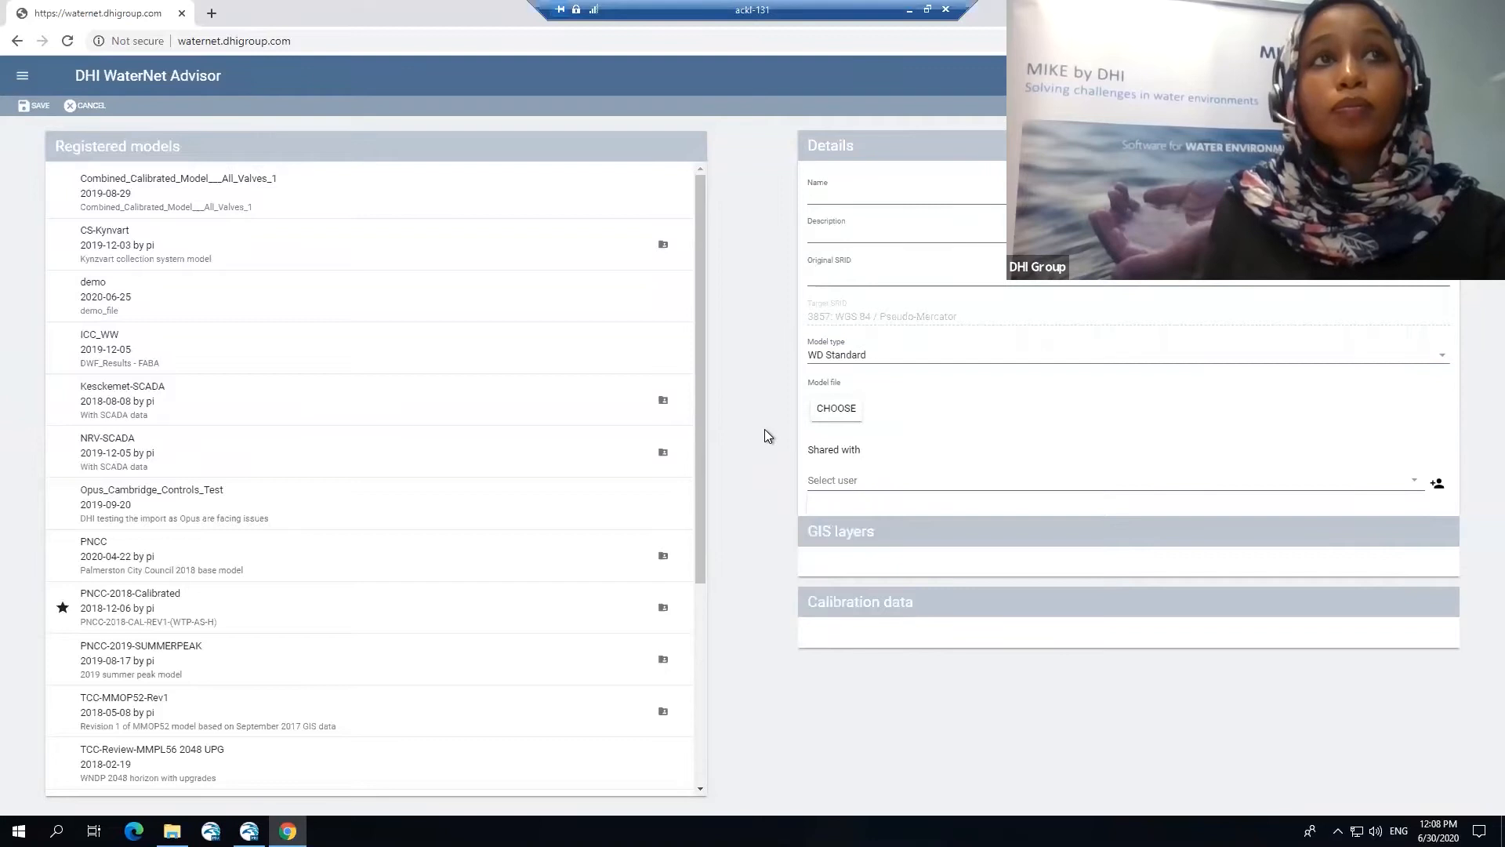
Discard the unsaved new model registration and return to the registered models
scroll(1131, 426, down, 1)
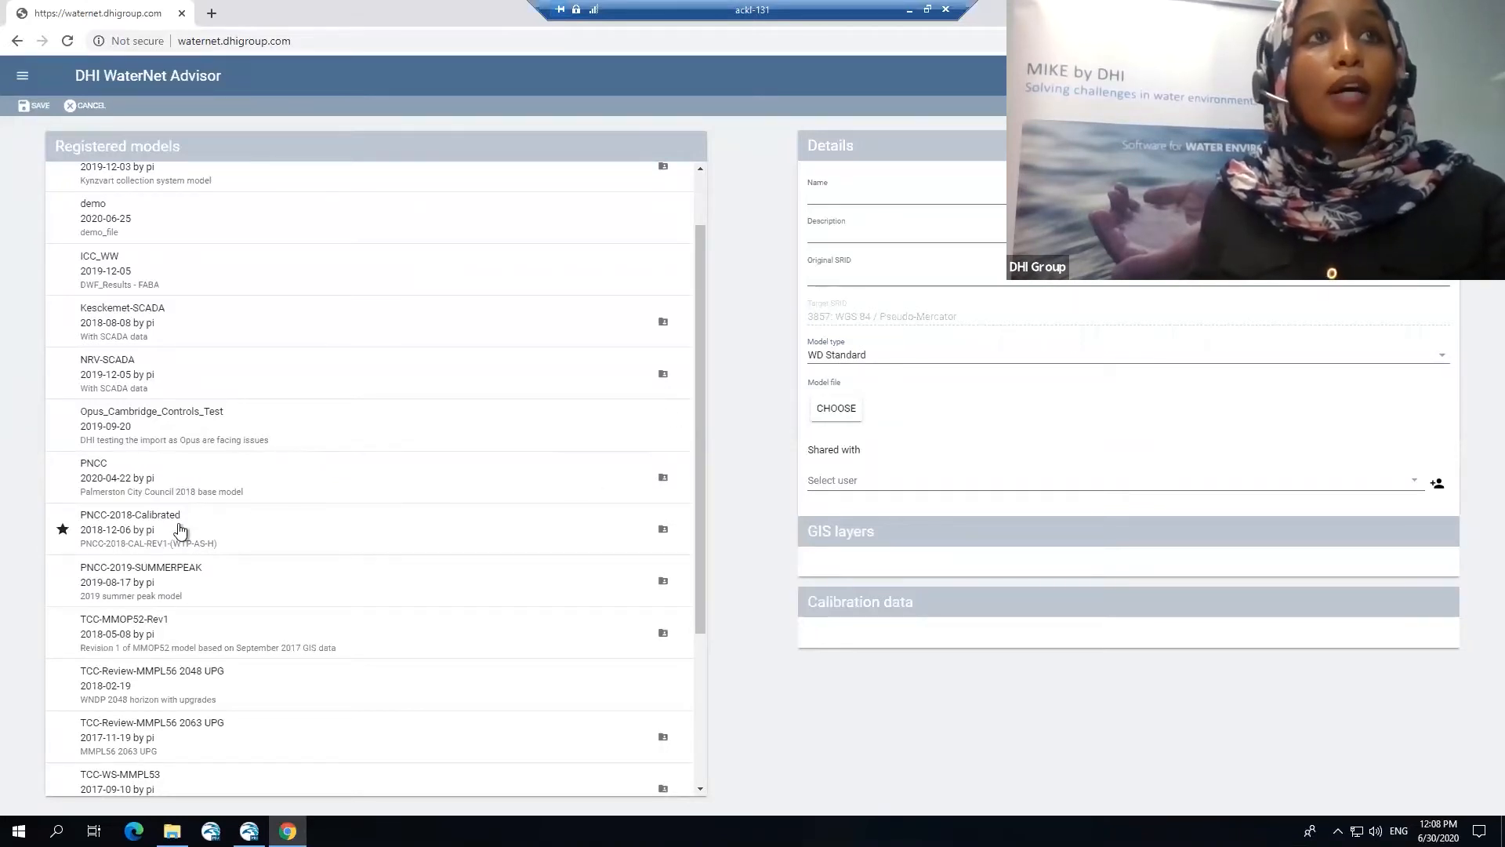
click(116, 534)
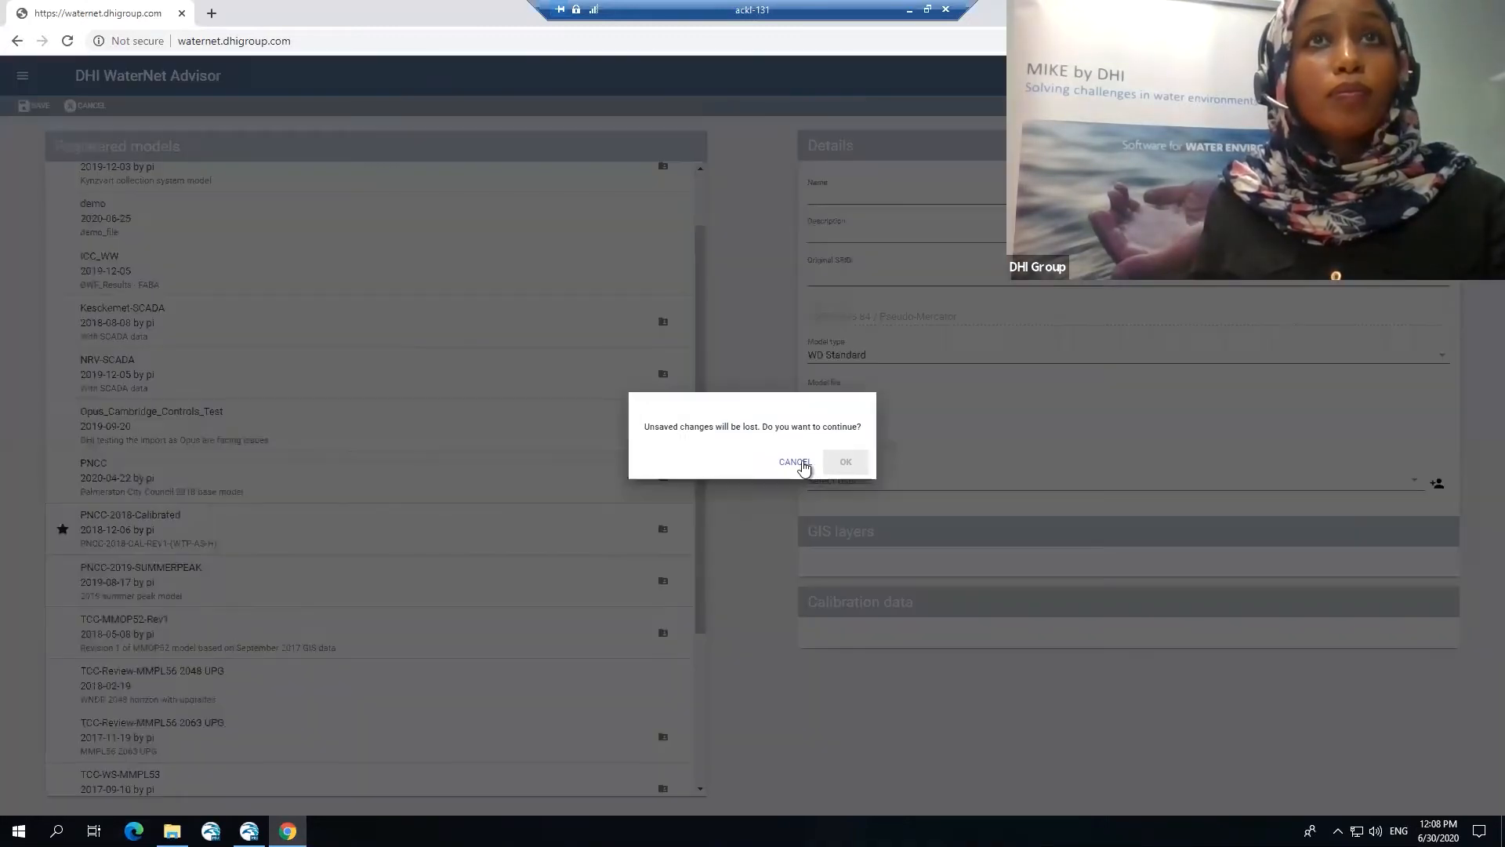
click(800, 464)
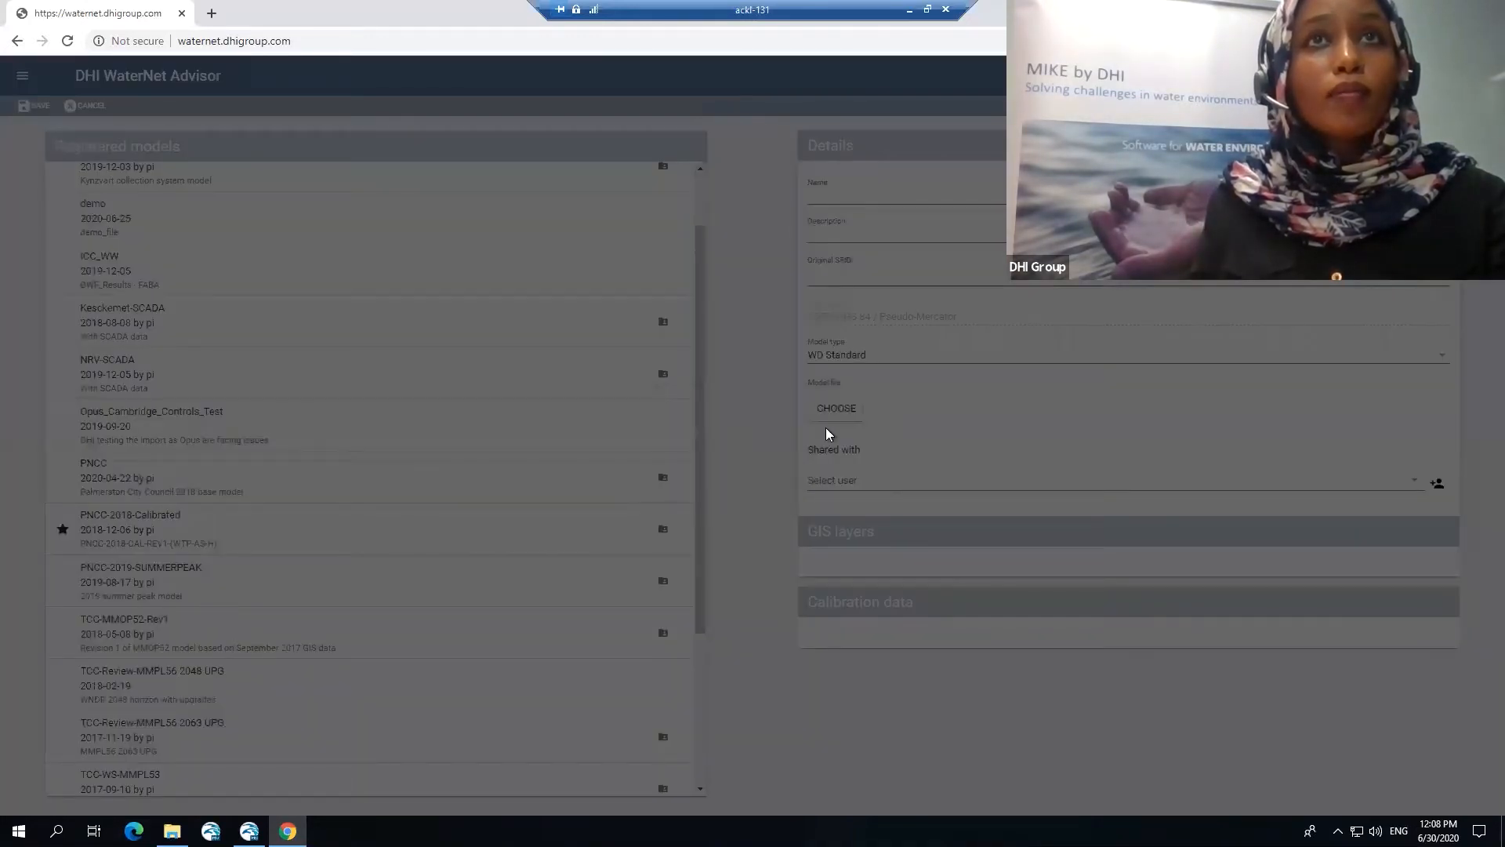
click(74, 105)
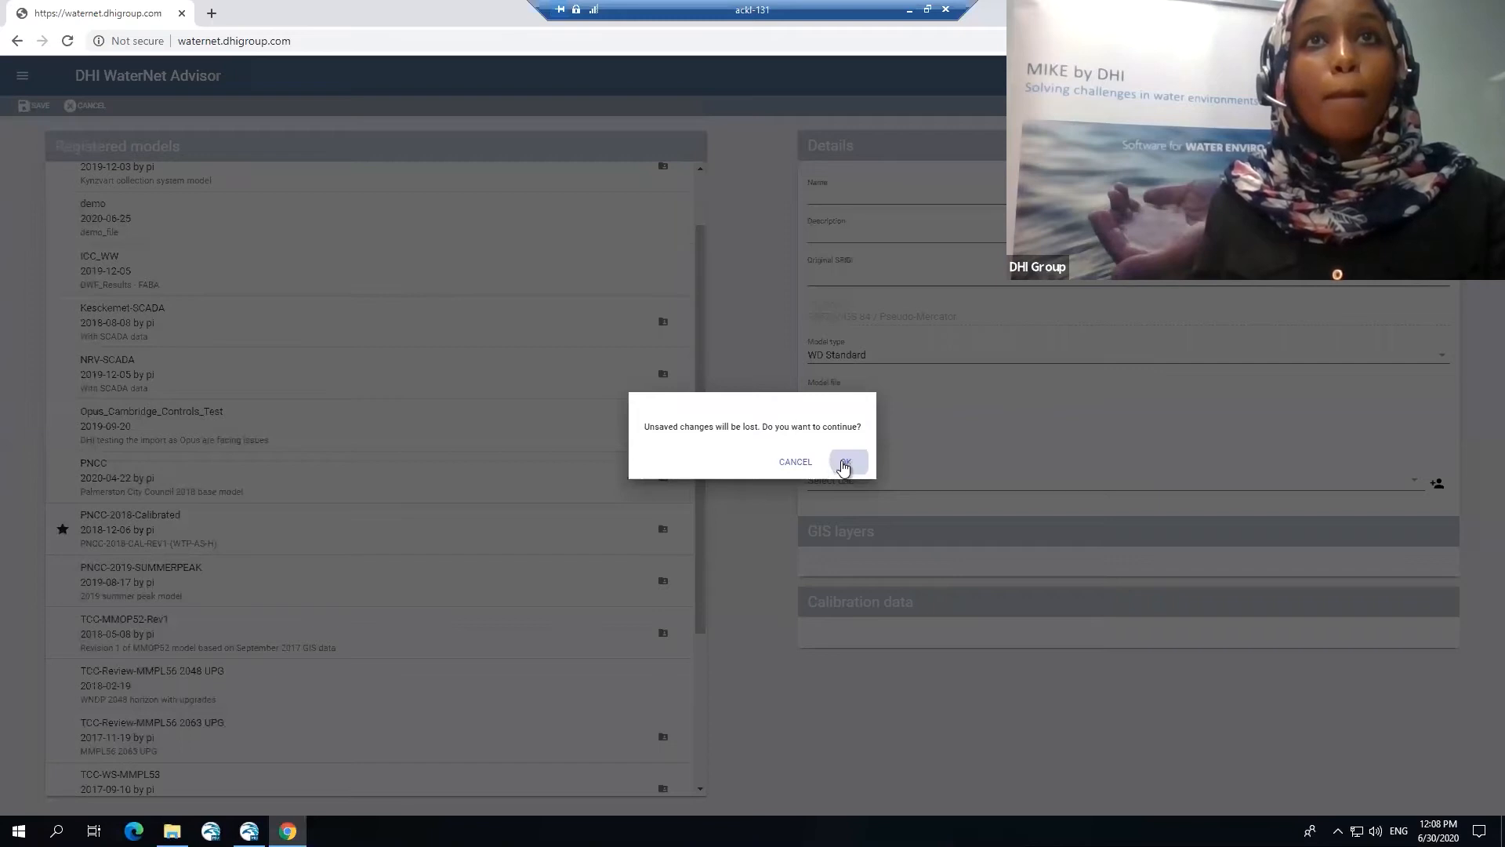
click(847, 465)
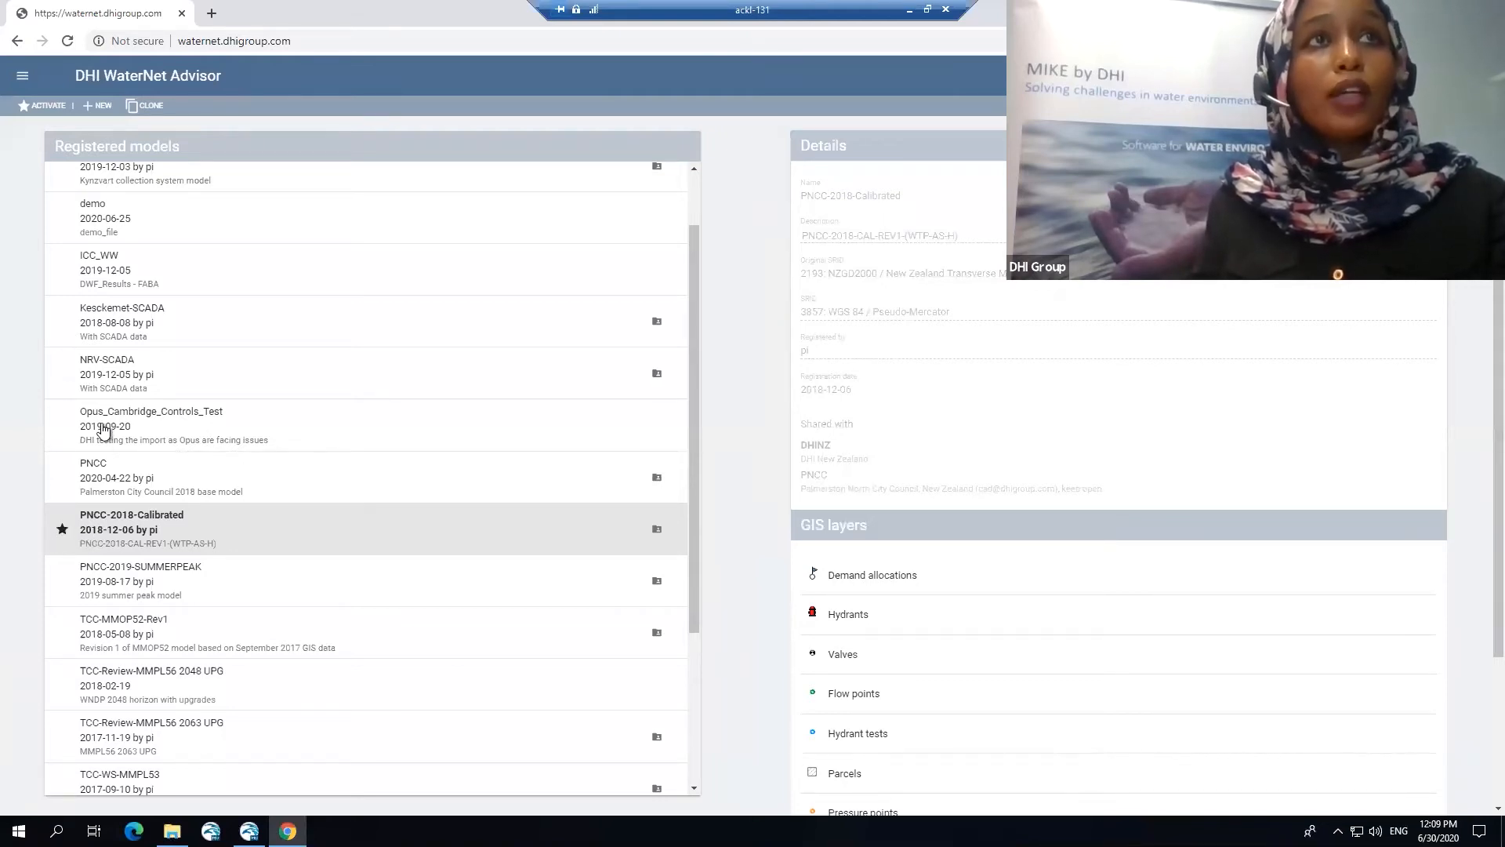
Select the PNCC-2018-Calibrated model and save a new scenario named Hydraulic Simulation with the description demo
click(103, 430)
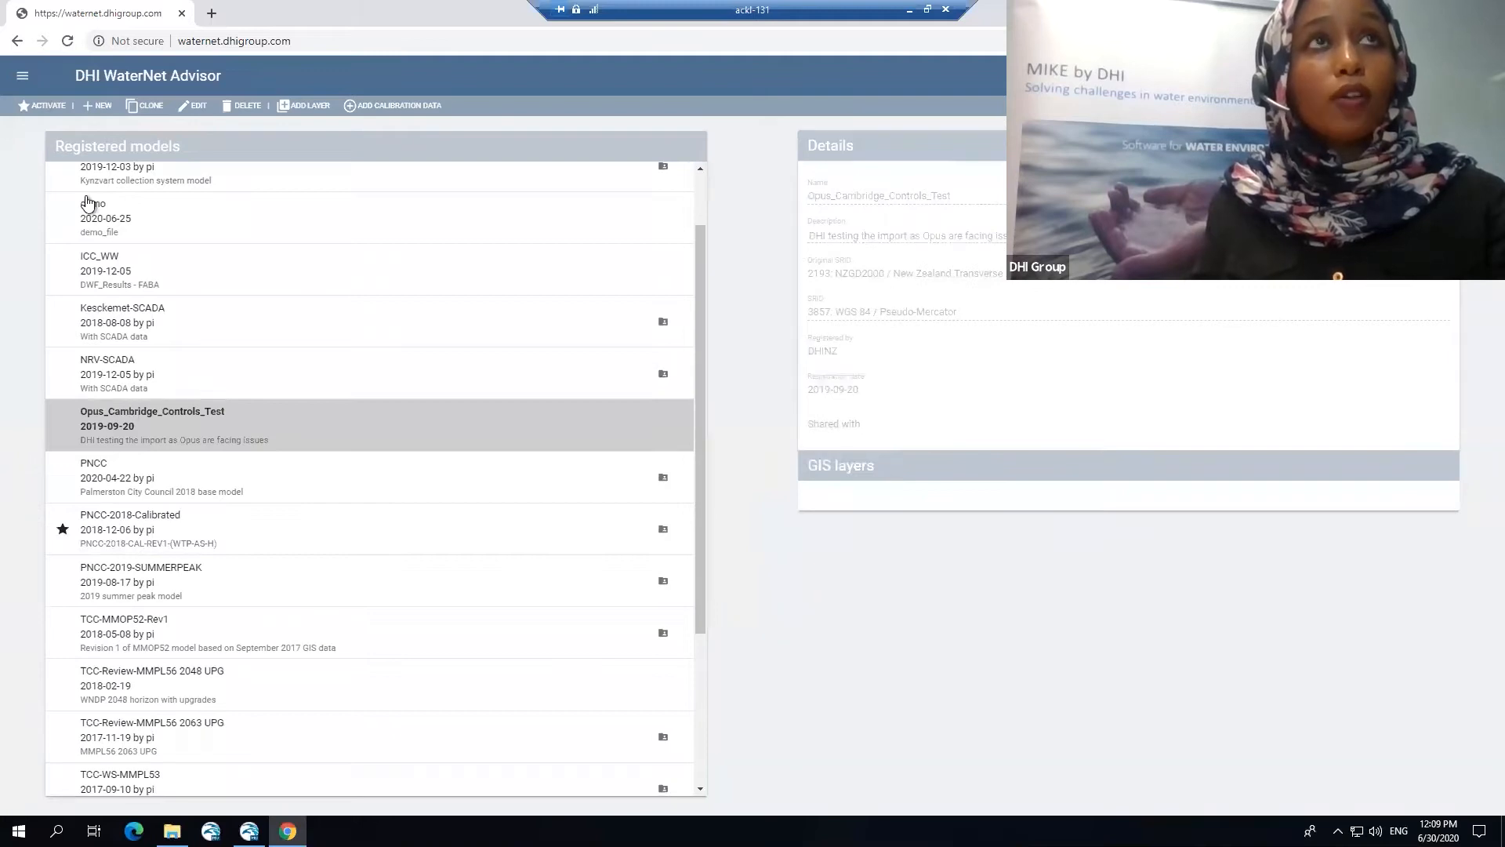
click(154, 539)
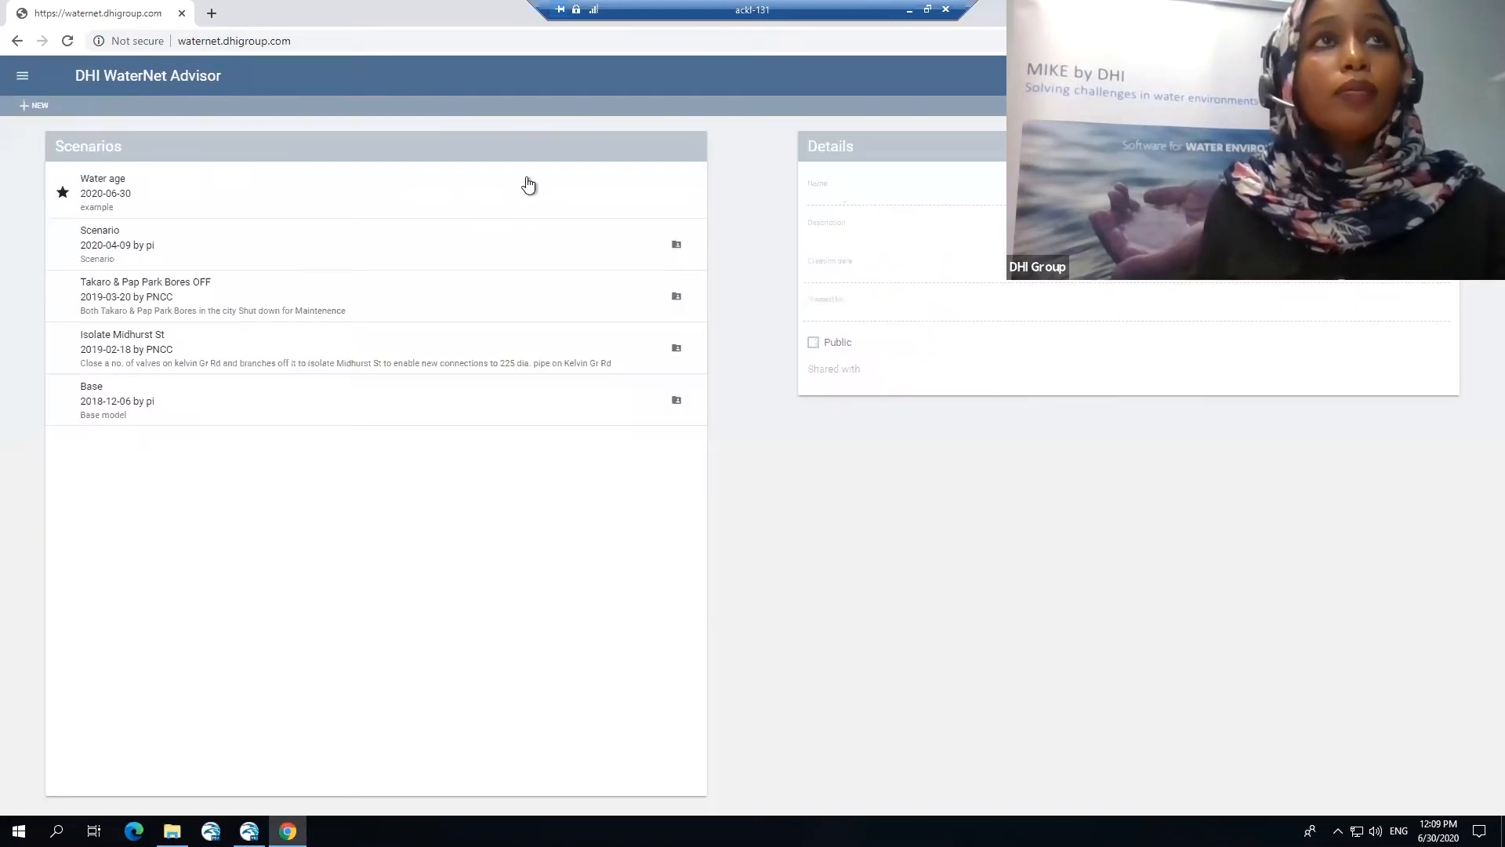
click(98, 110)
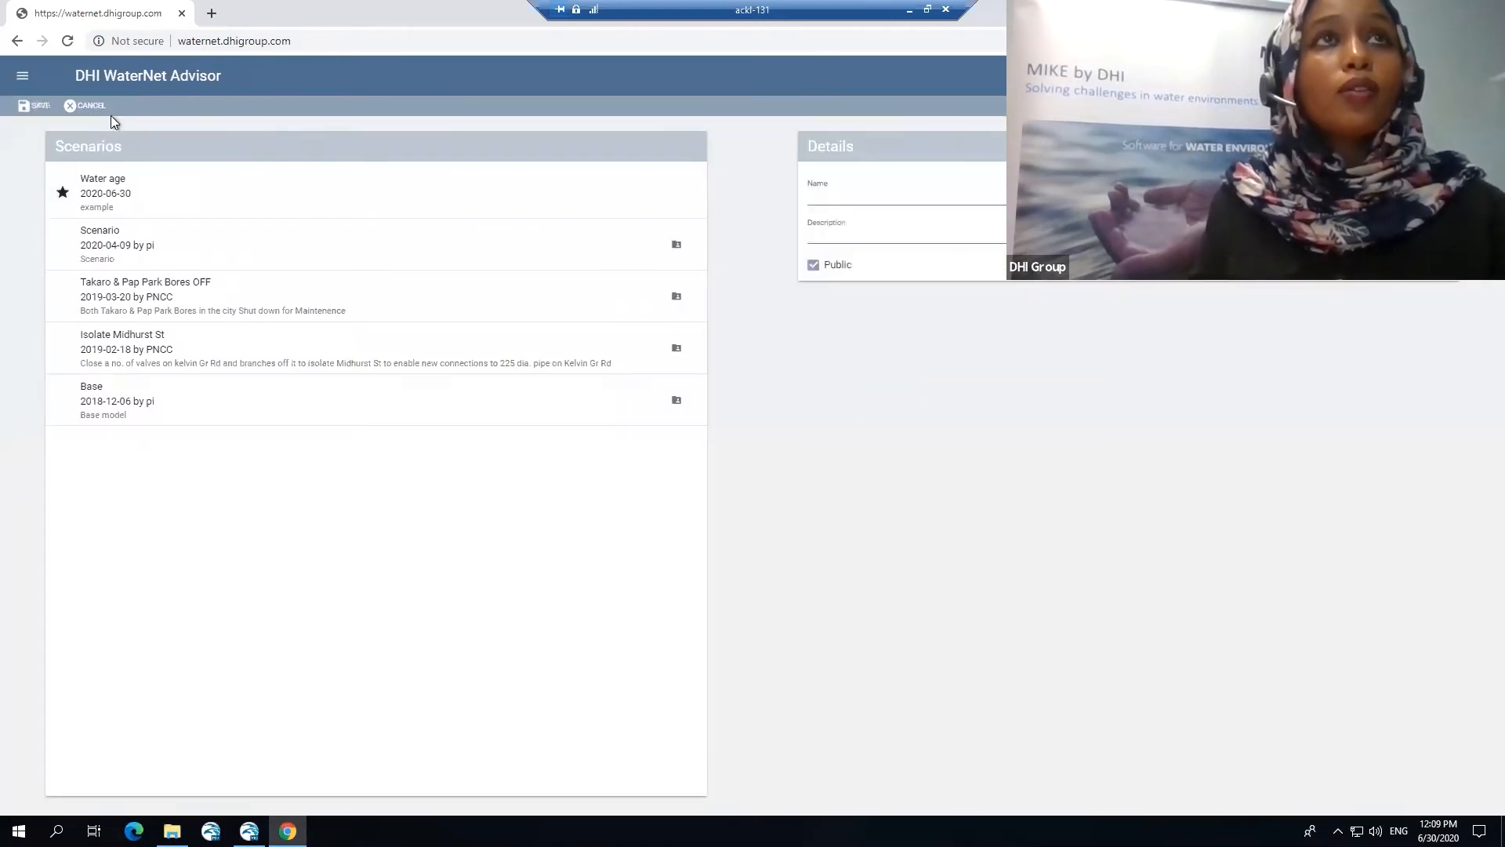
click(926, 198)
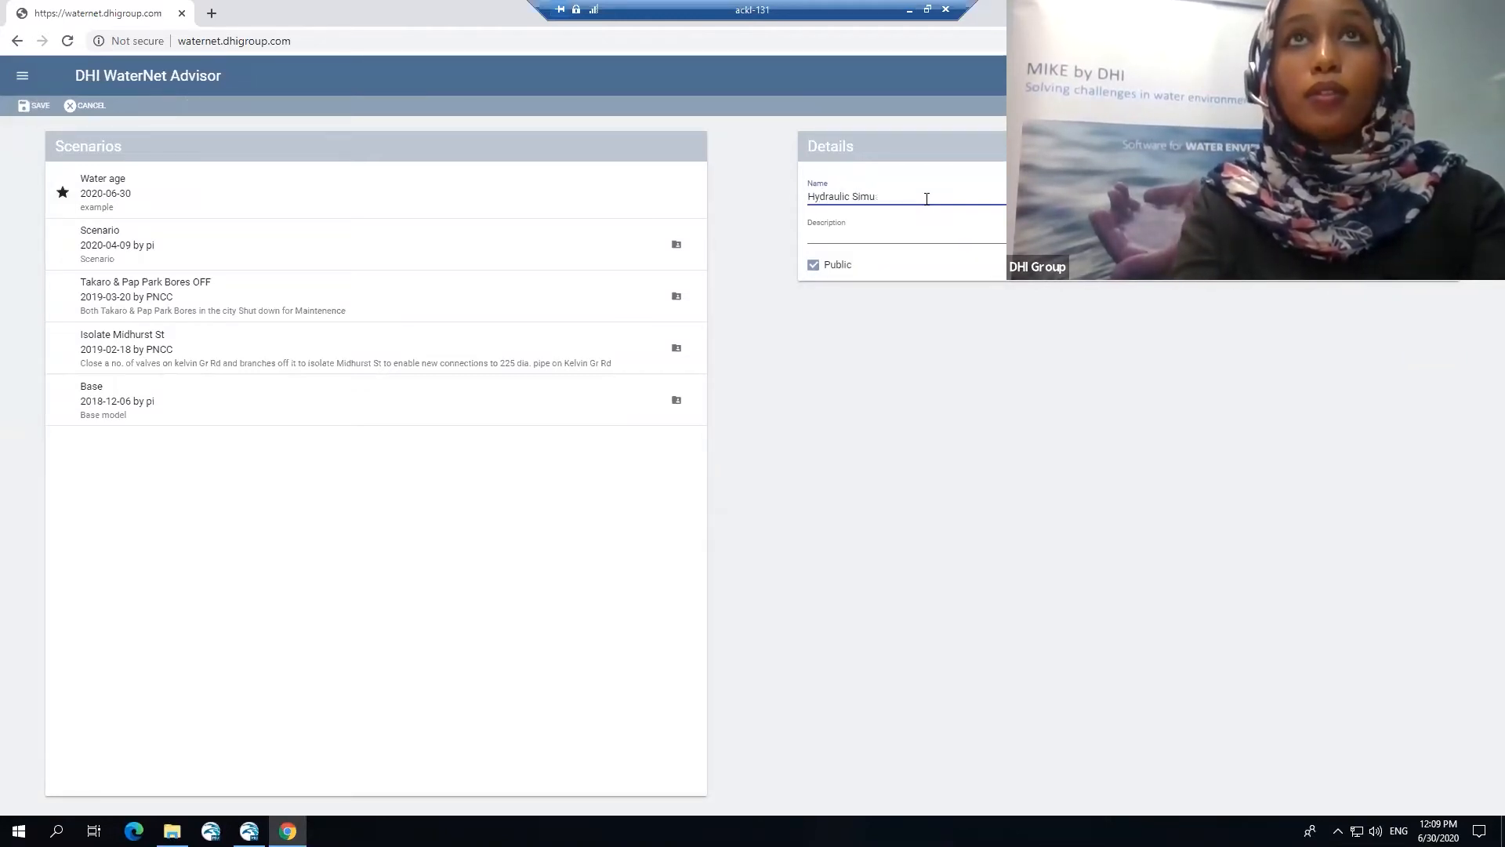
click(918, 233)
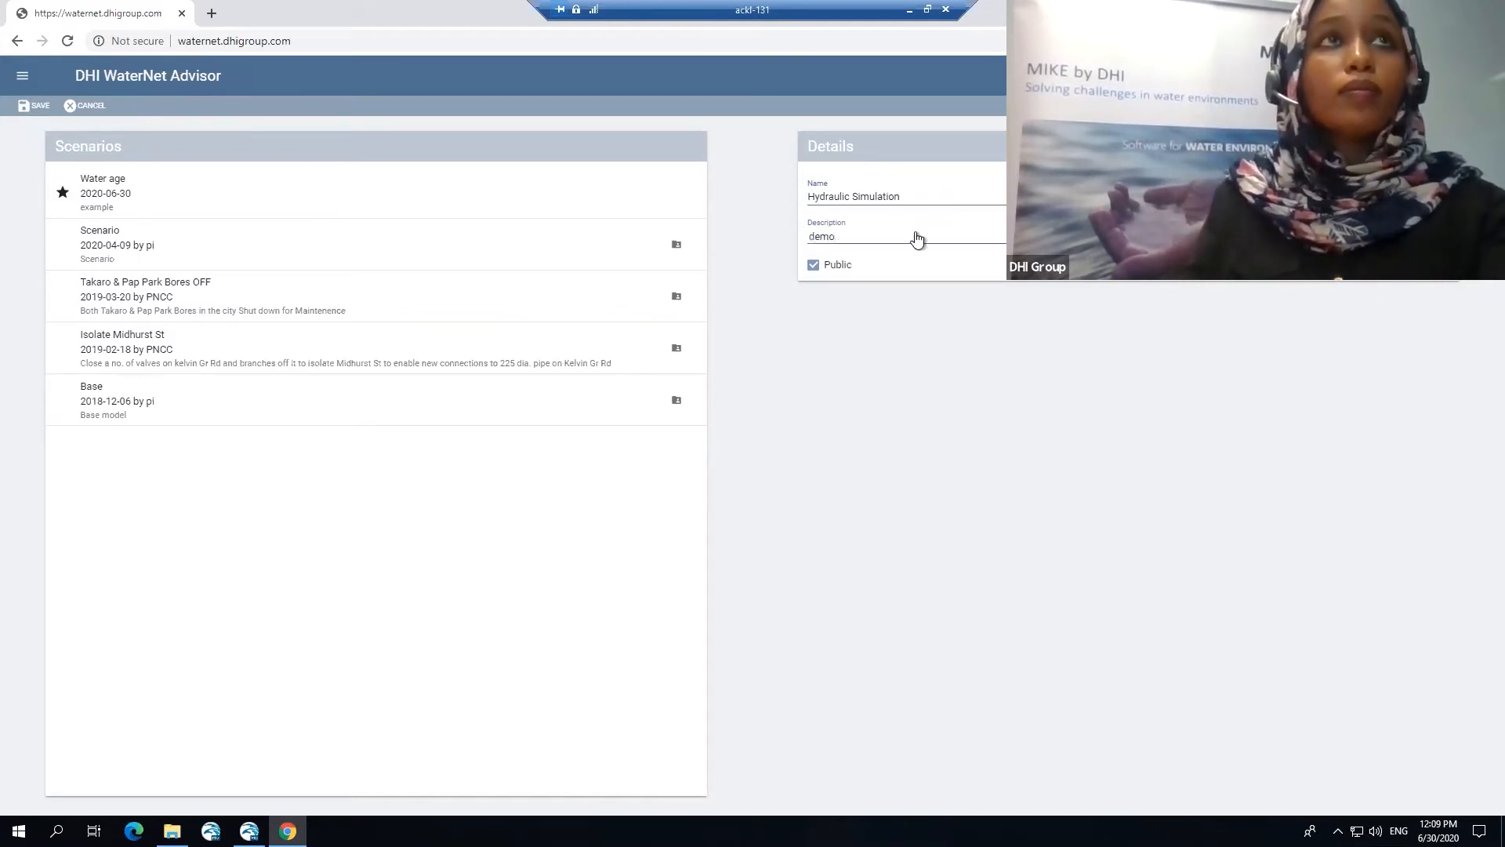
click(43, 108)
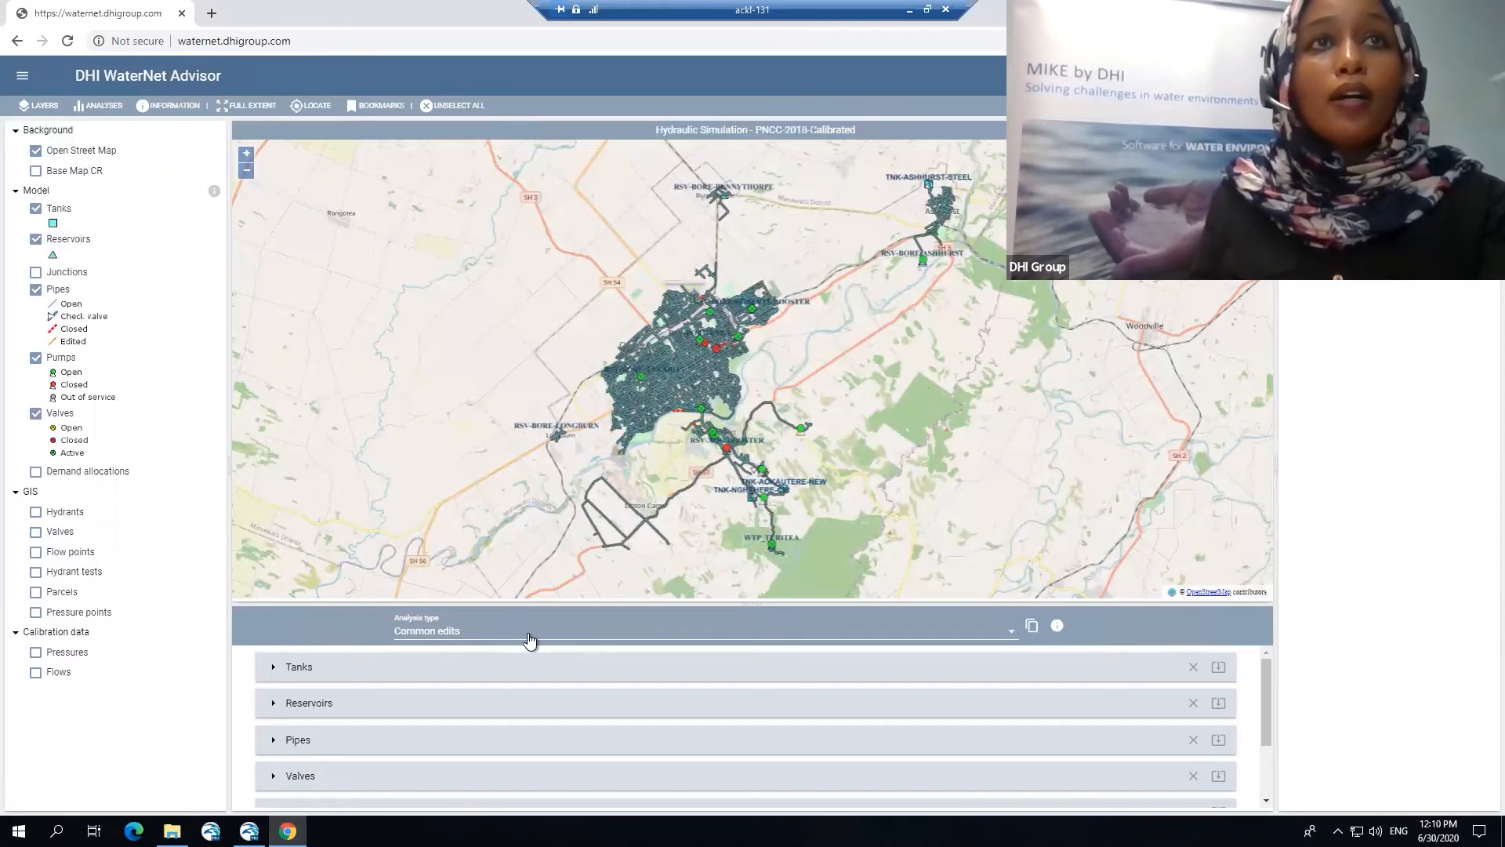
Create a Hydraulics analysis for the Hydraulic Simulation scenario
click(487, 635)
click(418, 631)
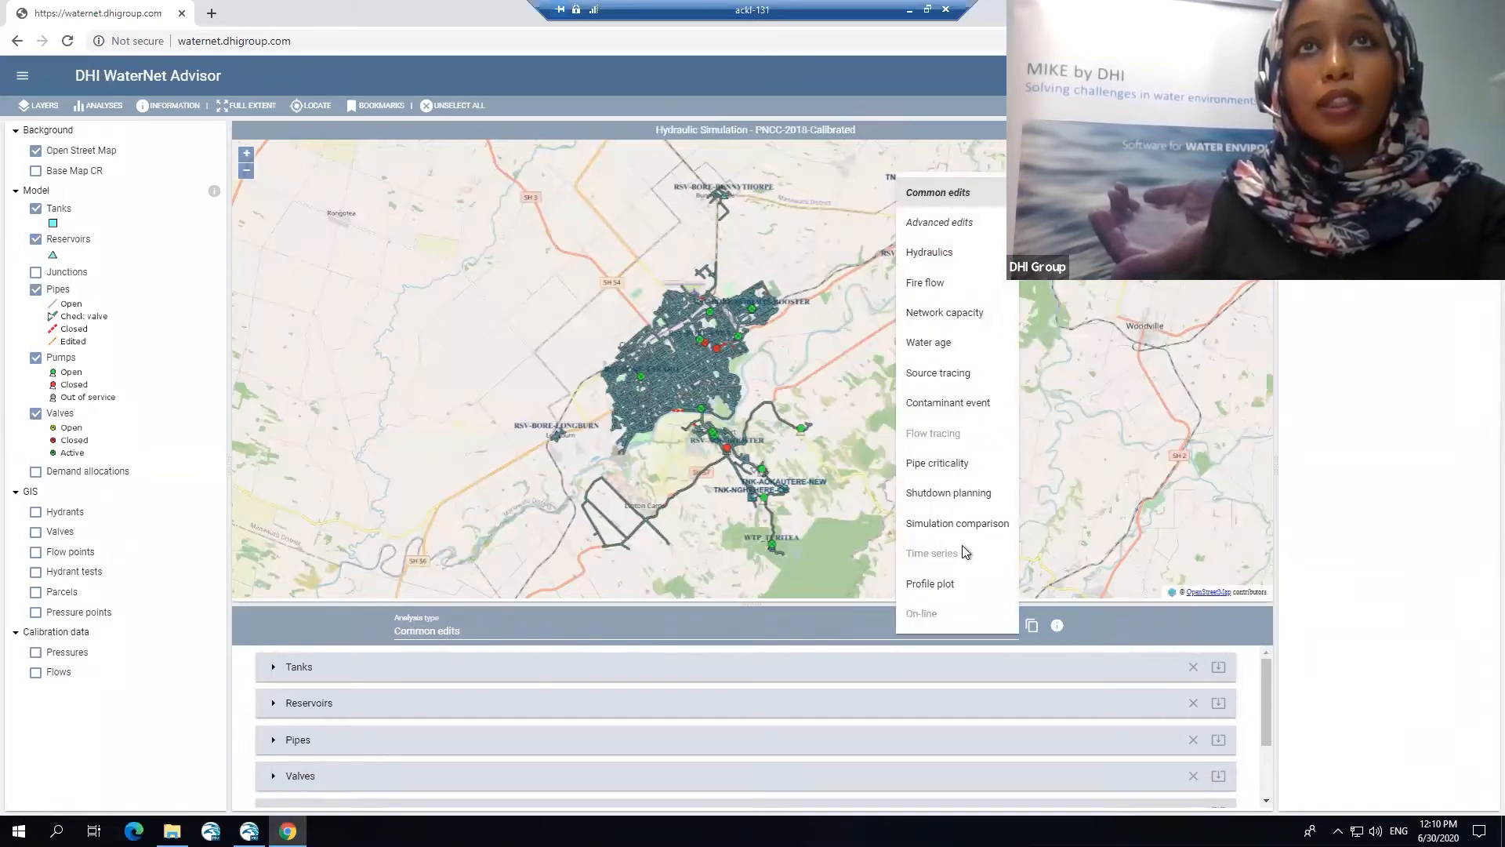
click(930, 252)
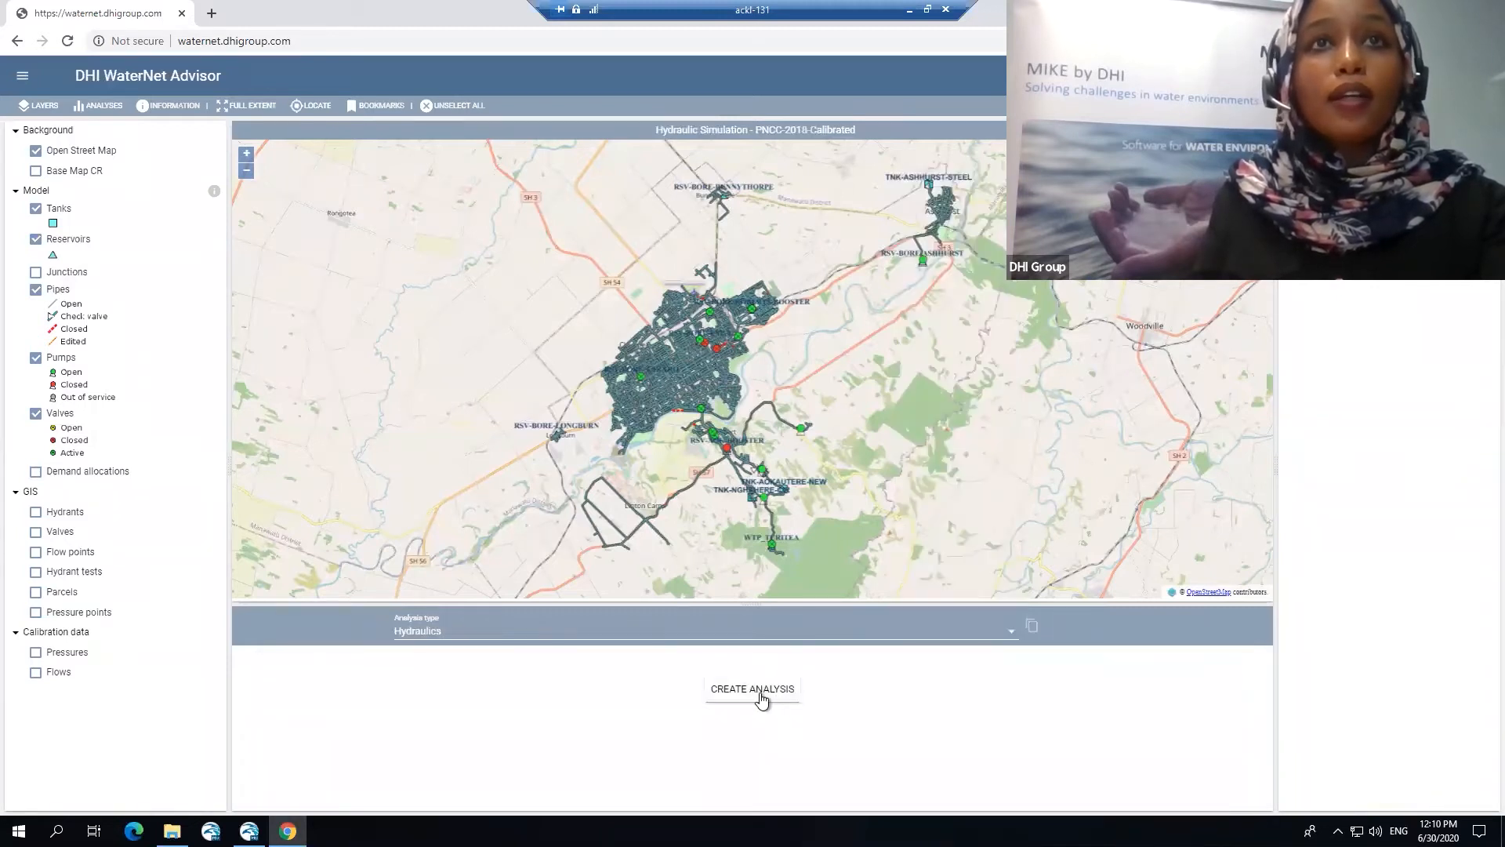
click(762, 699)
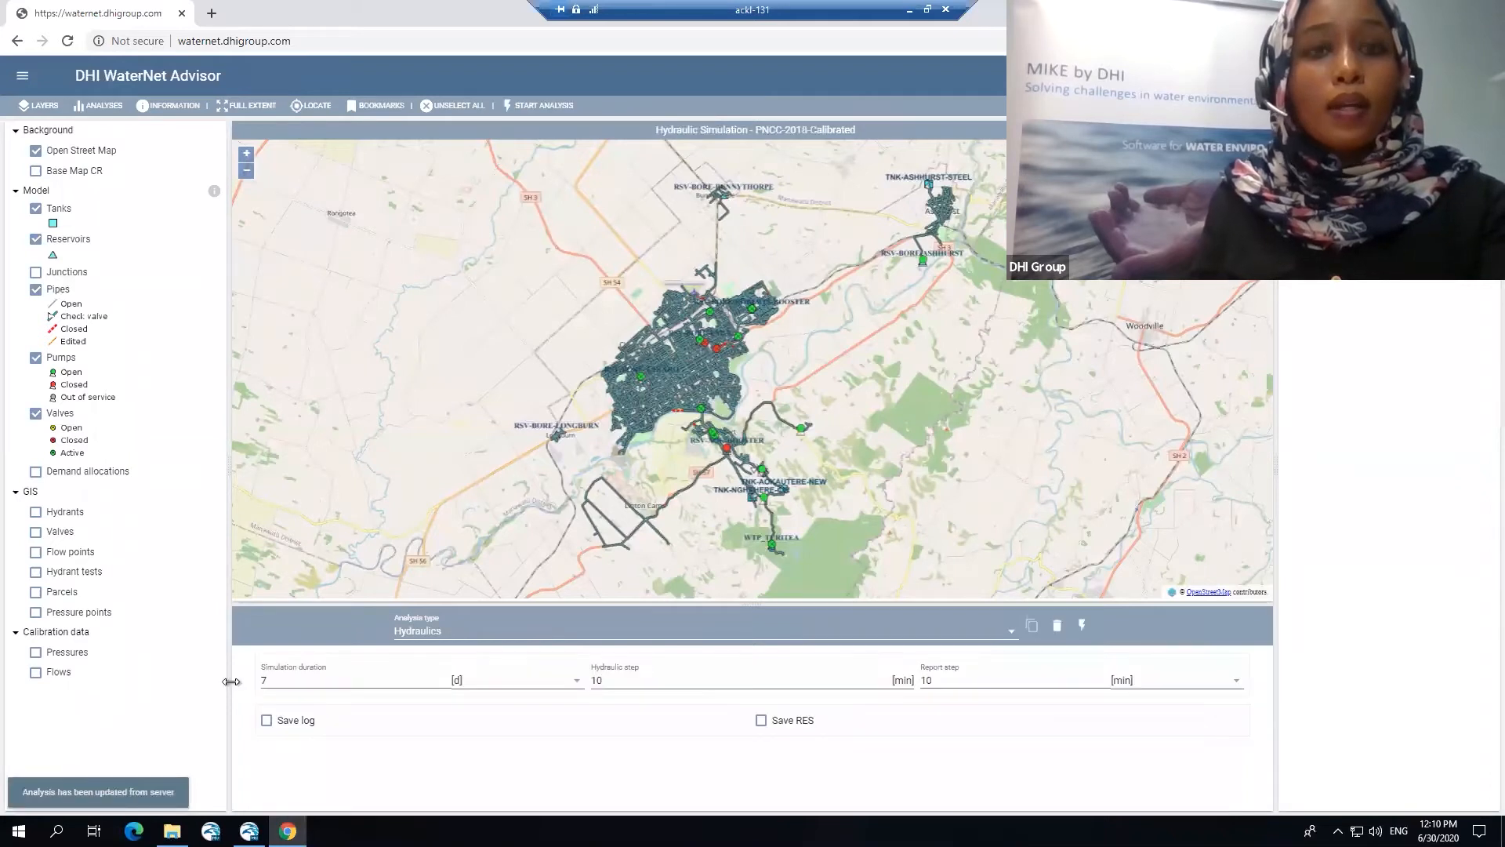
Set the analysis' simulation duration to 1 day and its report step to 1 hour
drag(276, 682, 249, 683)
text(1)
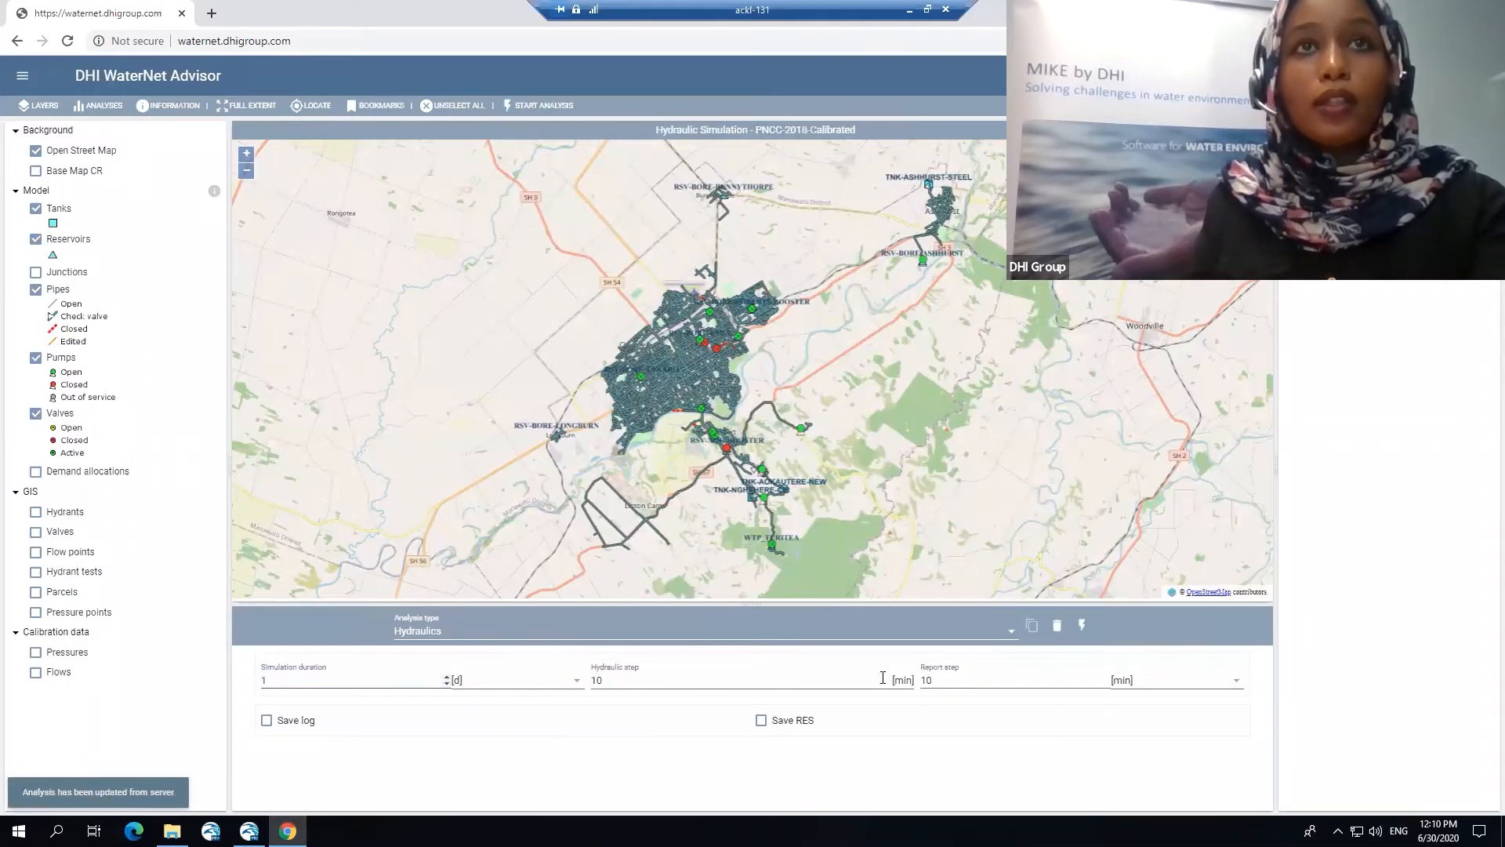
drag(1055, 682, 914, 679)
text(1)
click(1160, 682)
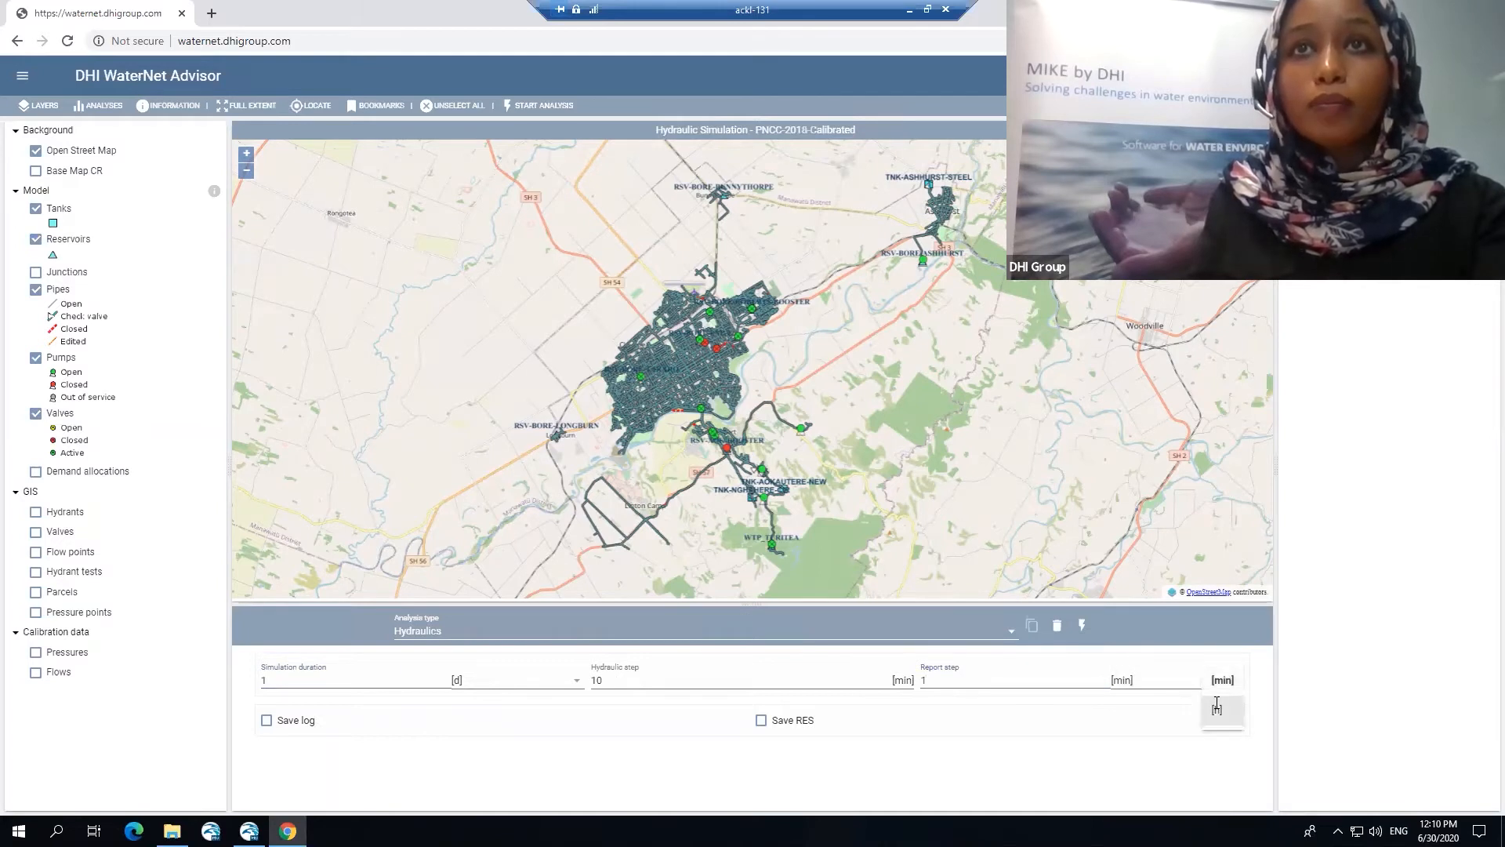
text(0)
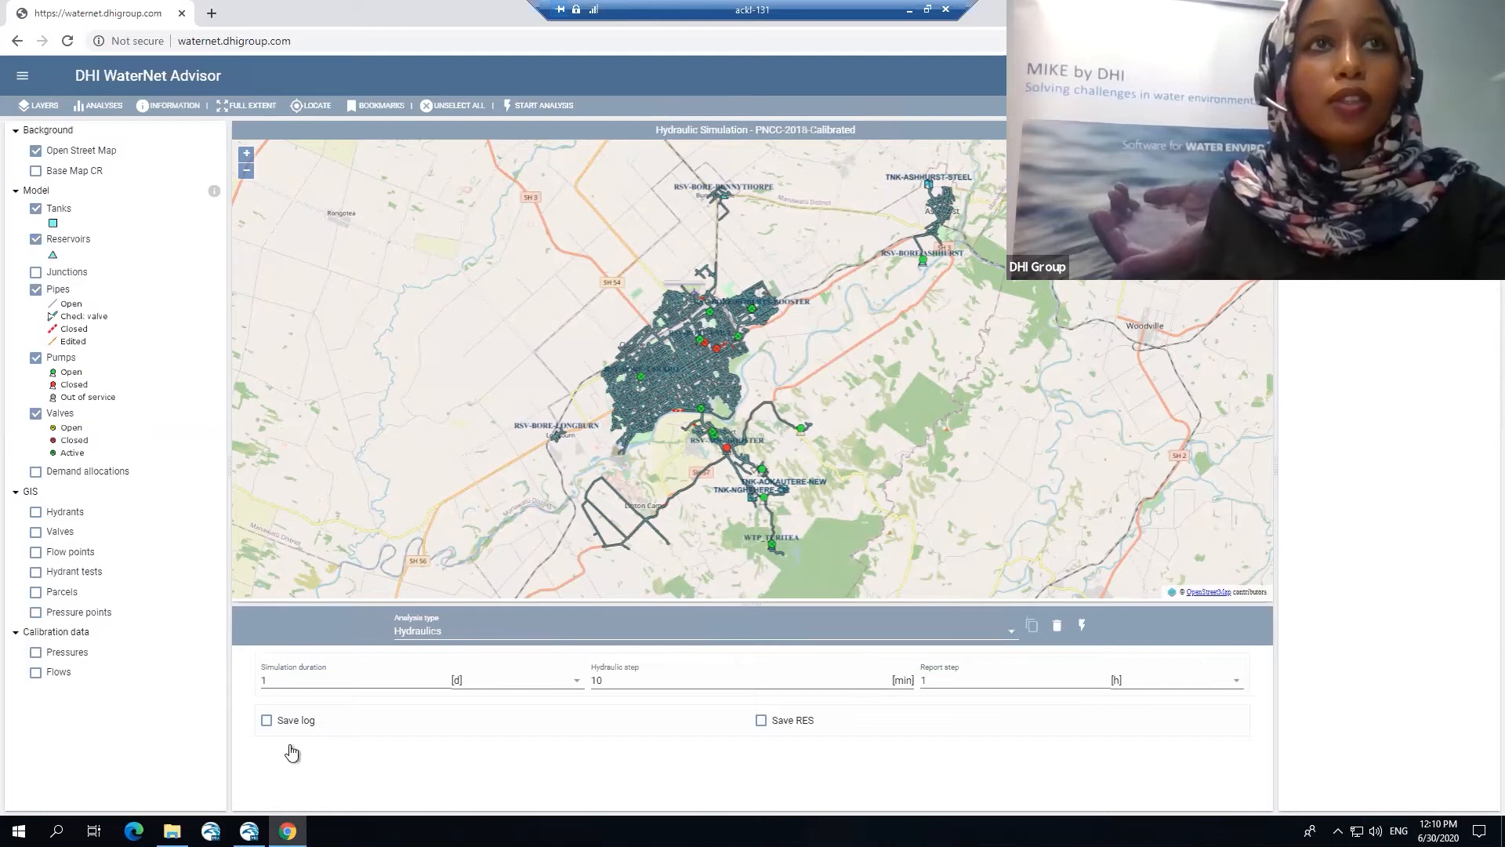
Enable saving the log and start the hydraulics analysis
click(267, 721)
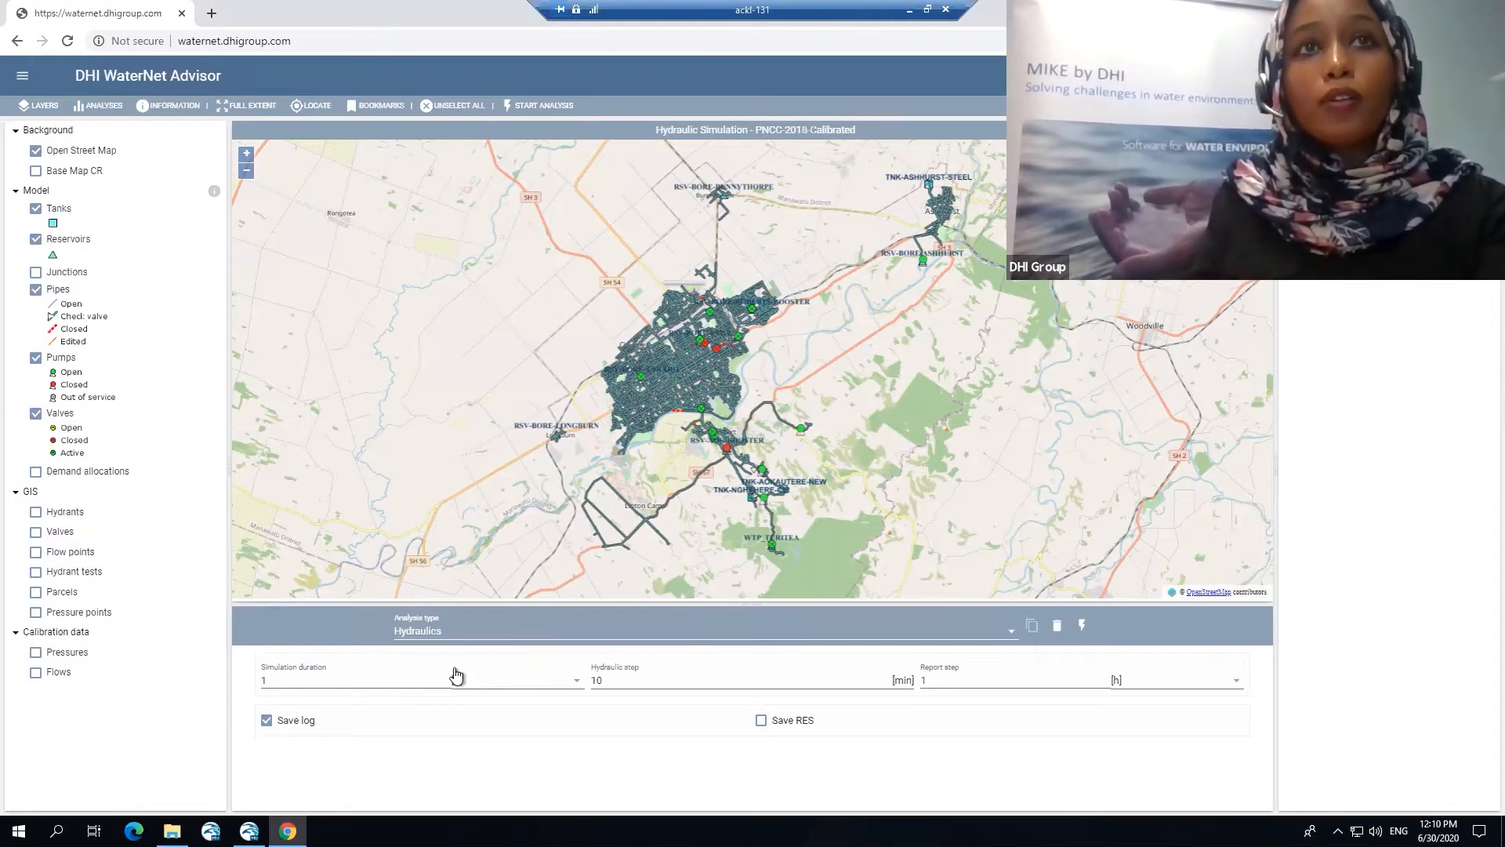
click(1082, 626)
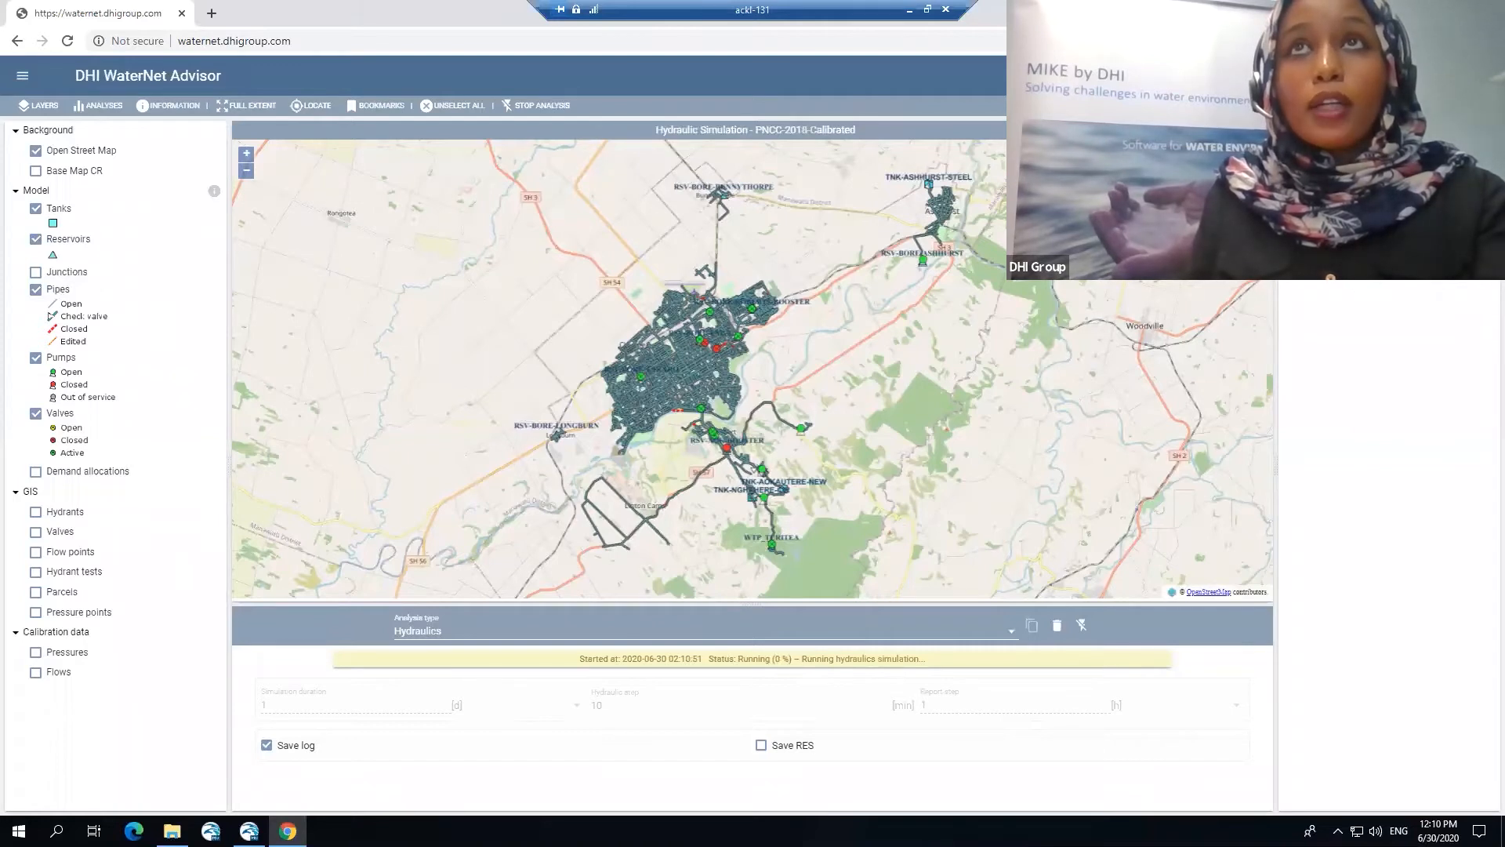
Create and save a new scenario named Network Capacity with the description demo
click(94, 108)
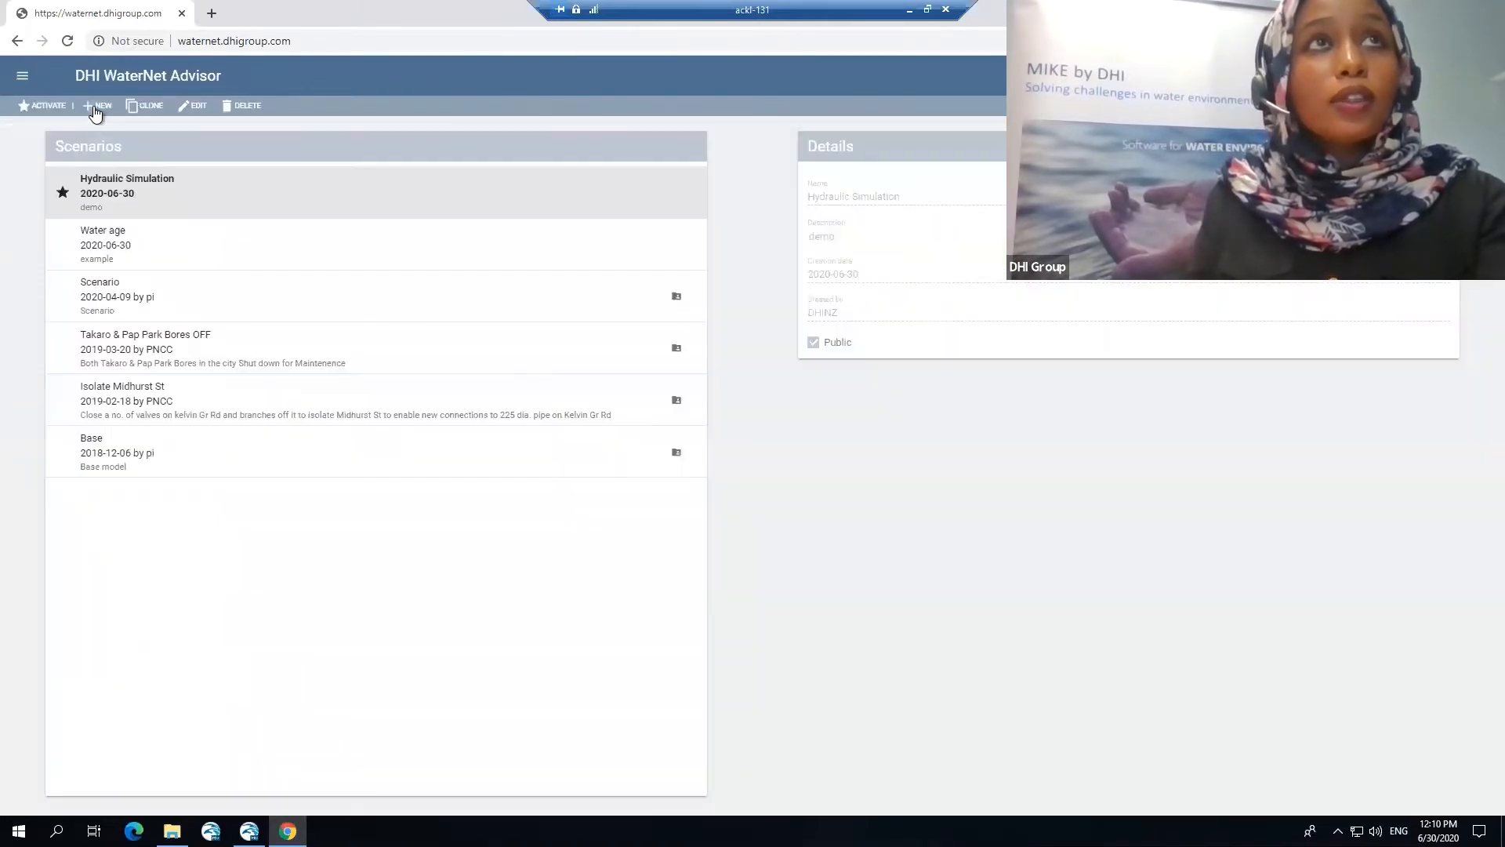
click(95, 107)
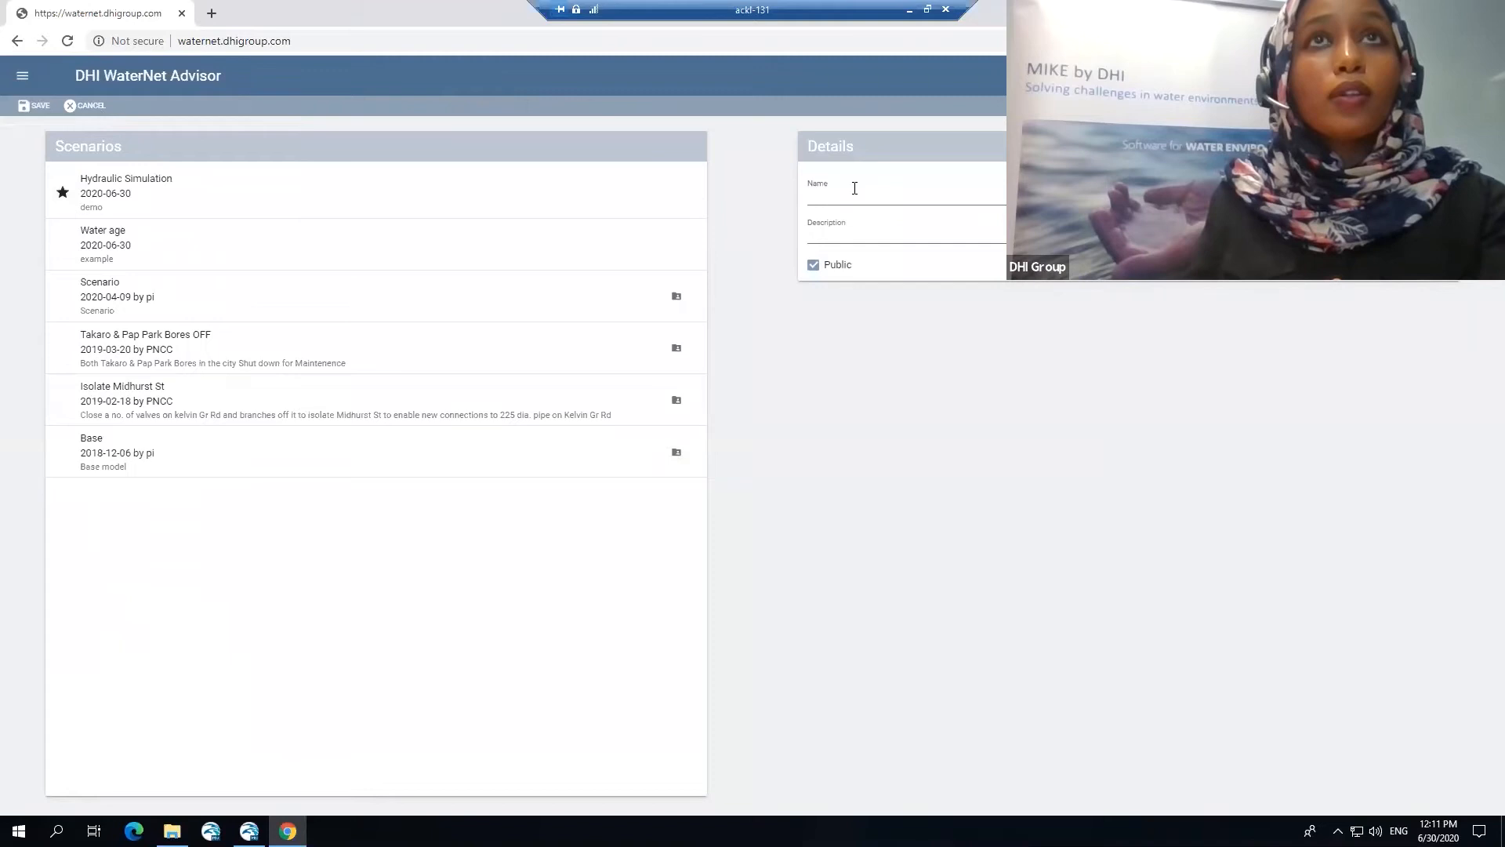
click(855, 188)
text(Network Capacity)
click(870, 231)
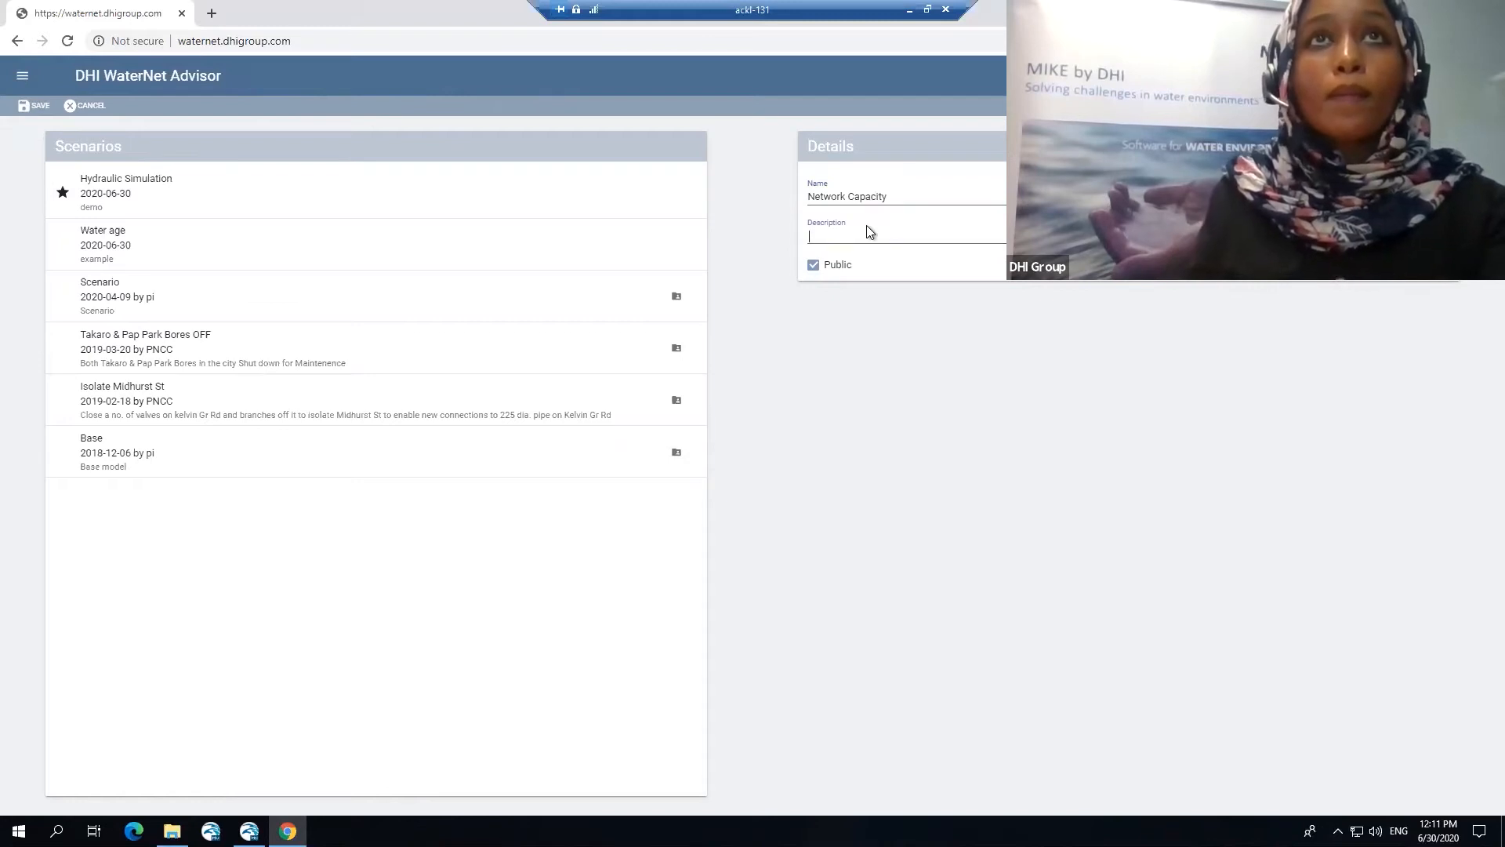
text(demo)
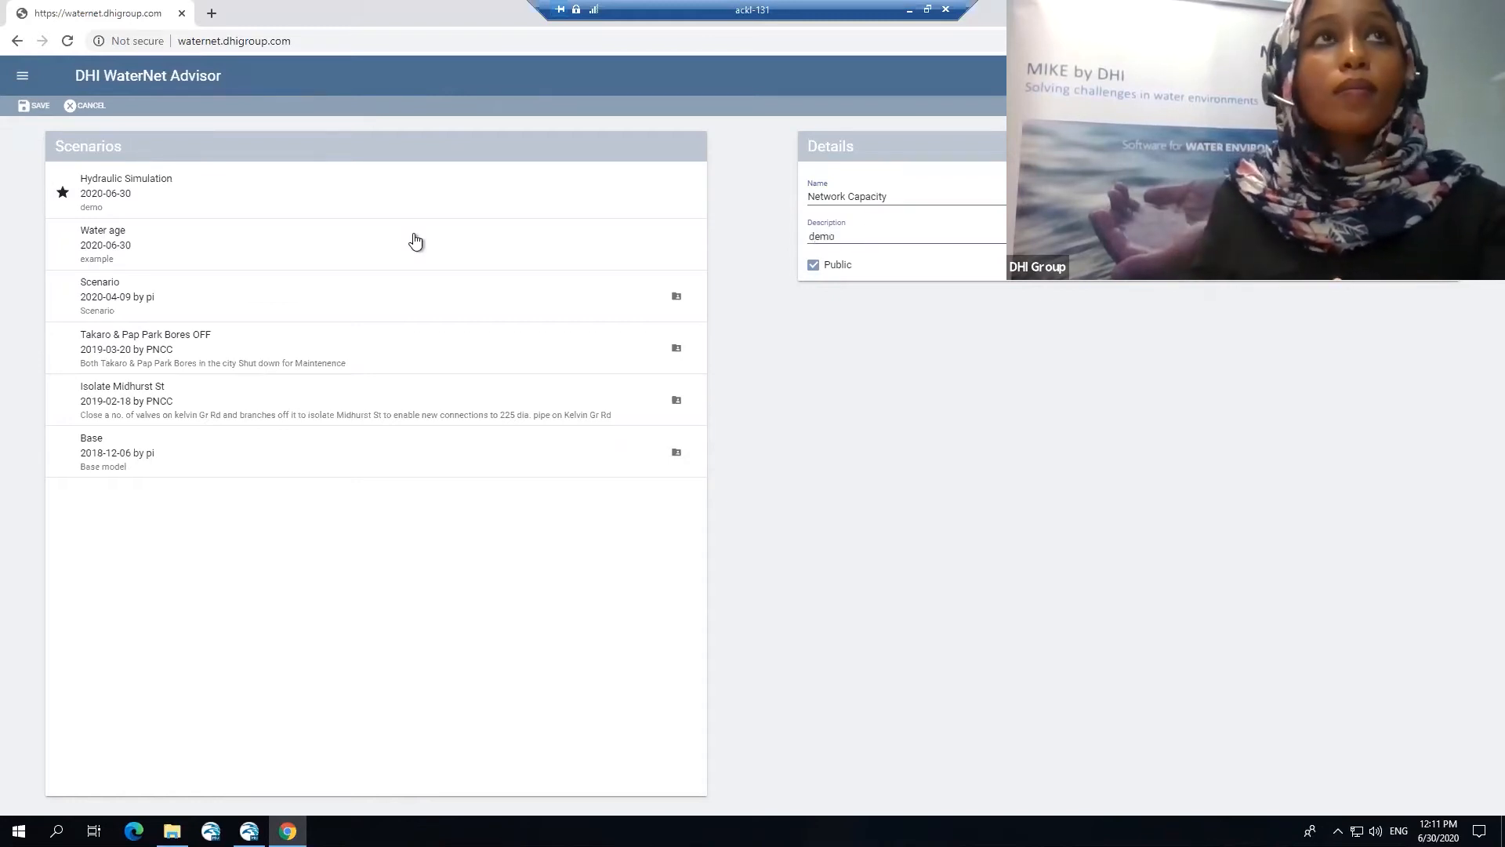
click(38, 110)
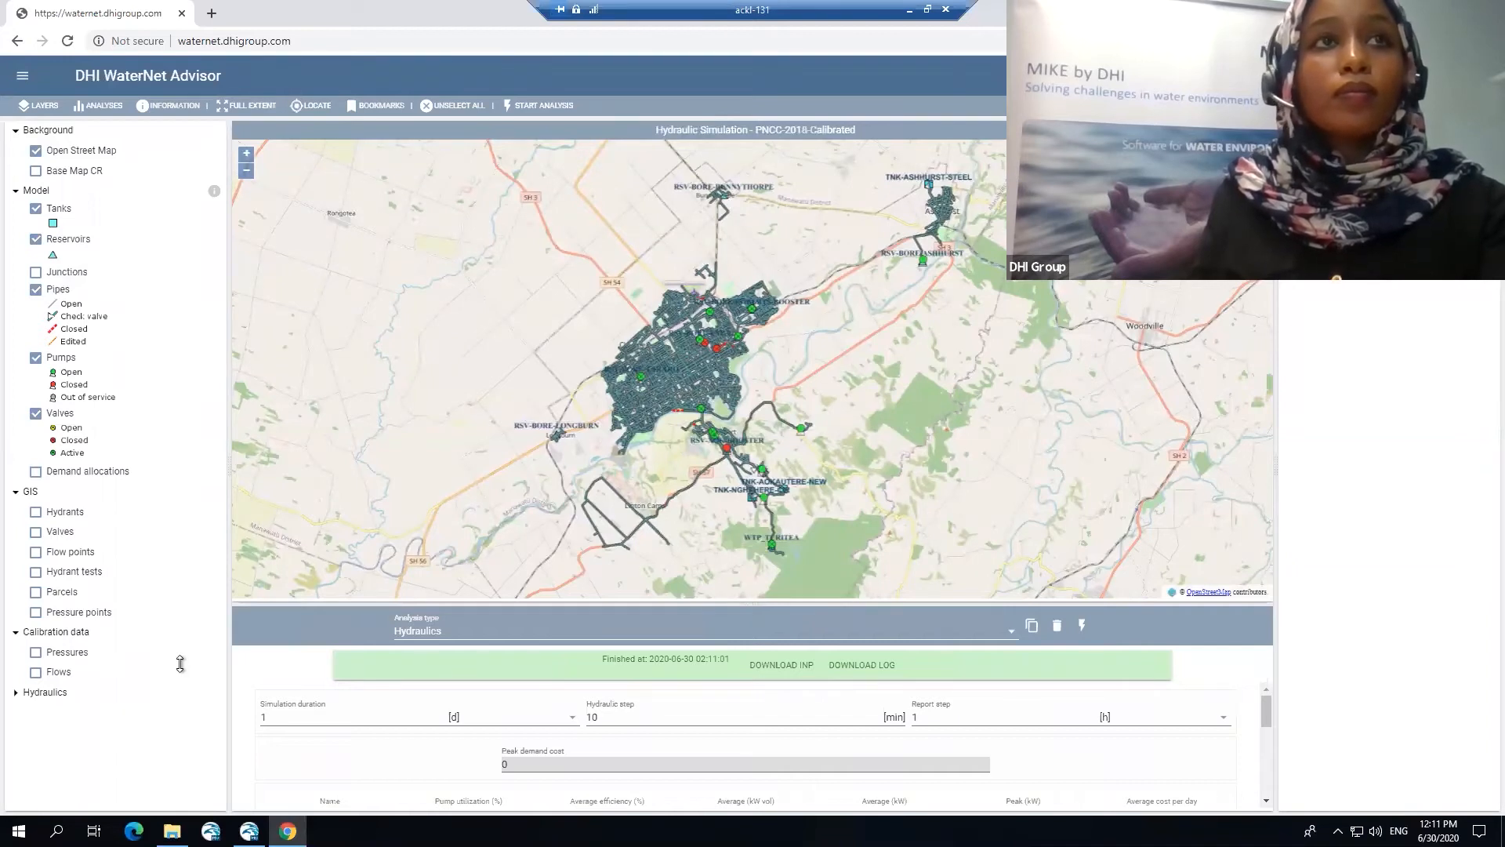
Display the Pressures layer from the Hydraulics analysis results on the map
click(144, 665)
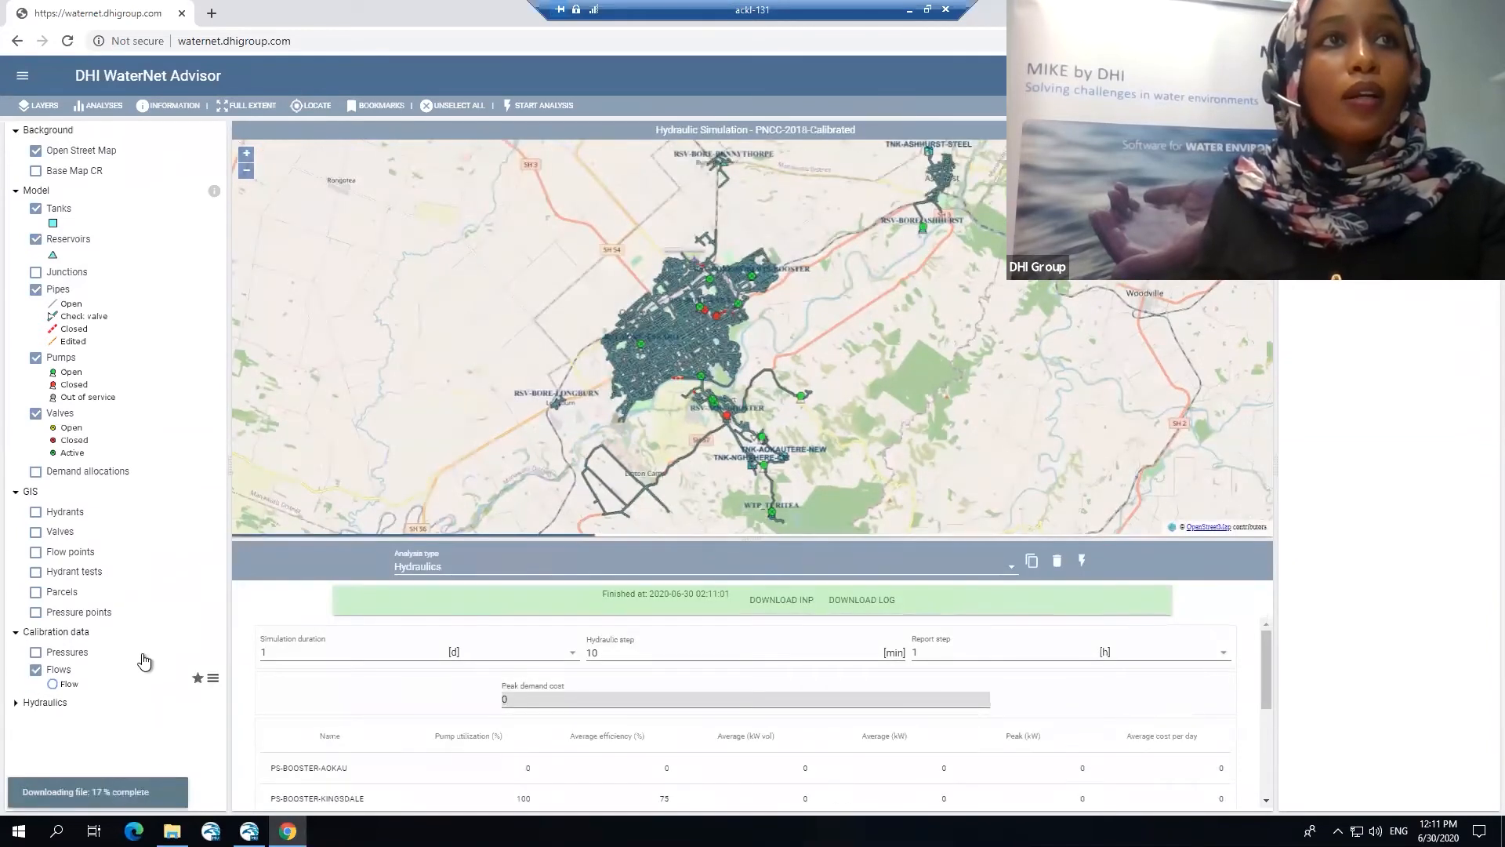
click(36, 670)
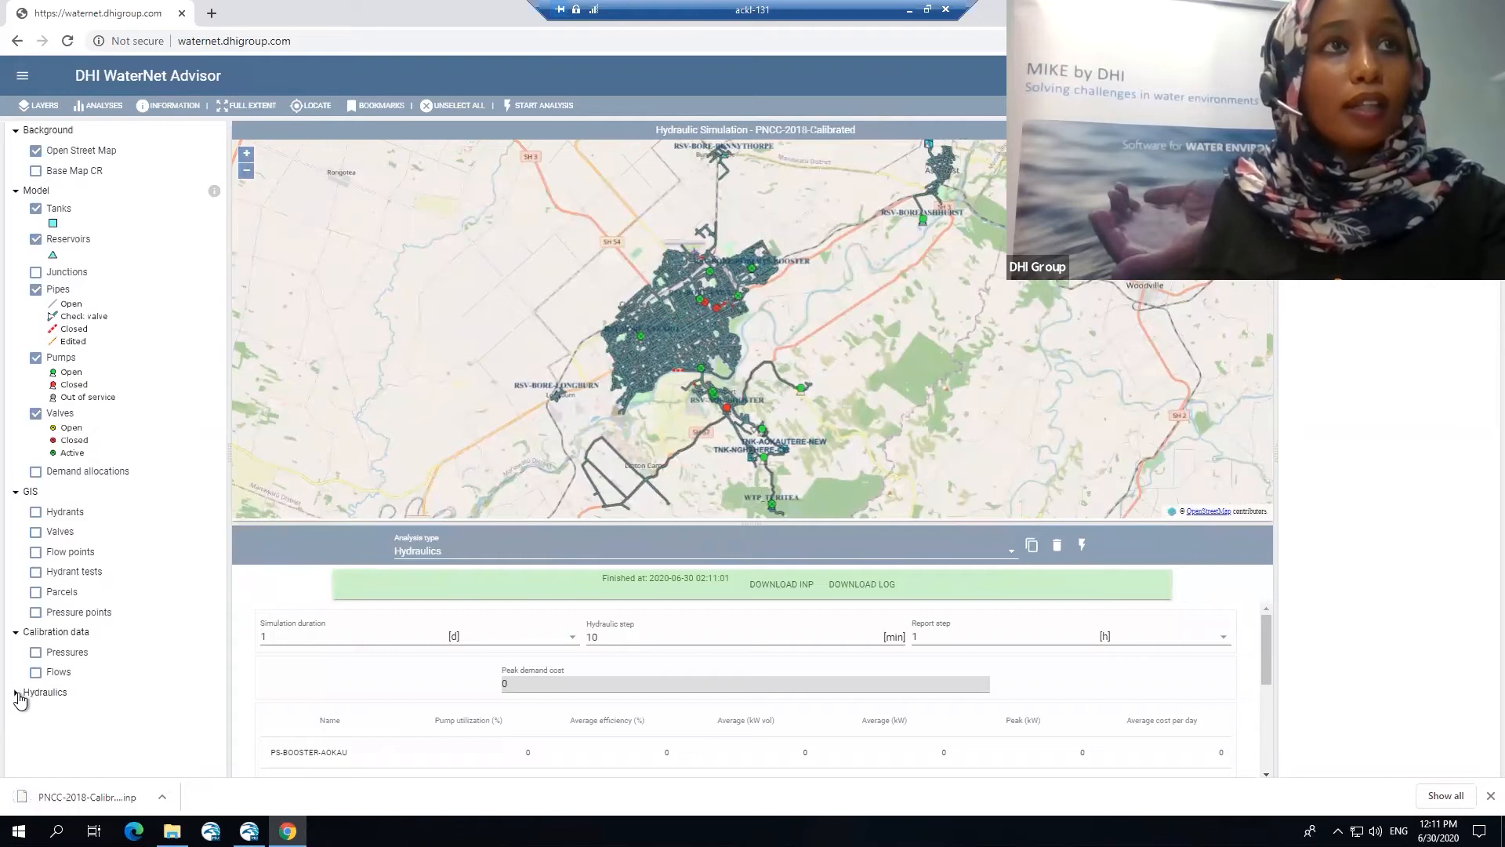
click(64, 693)
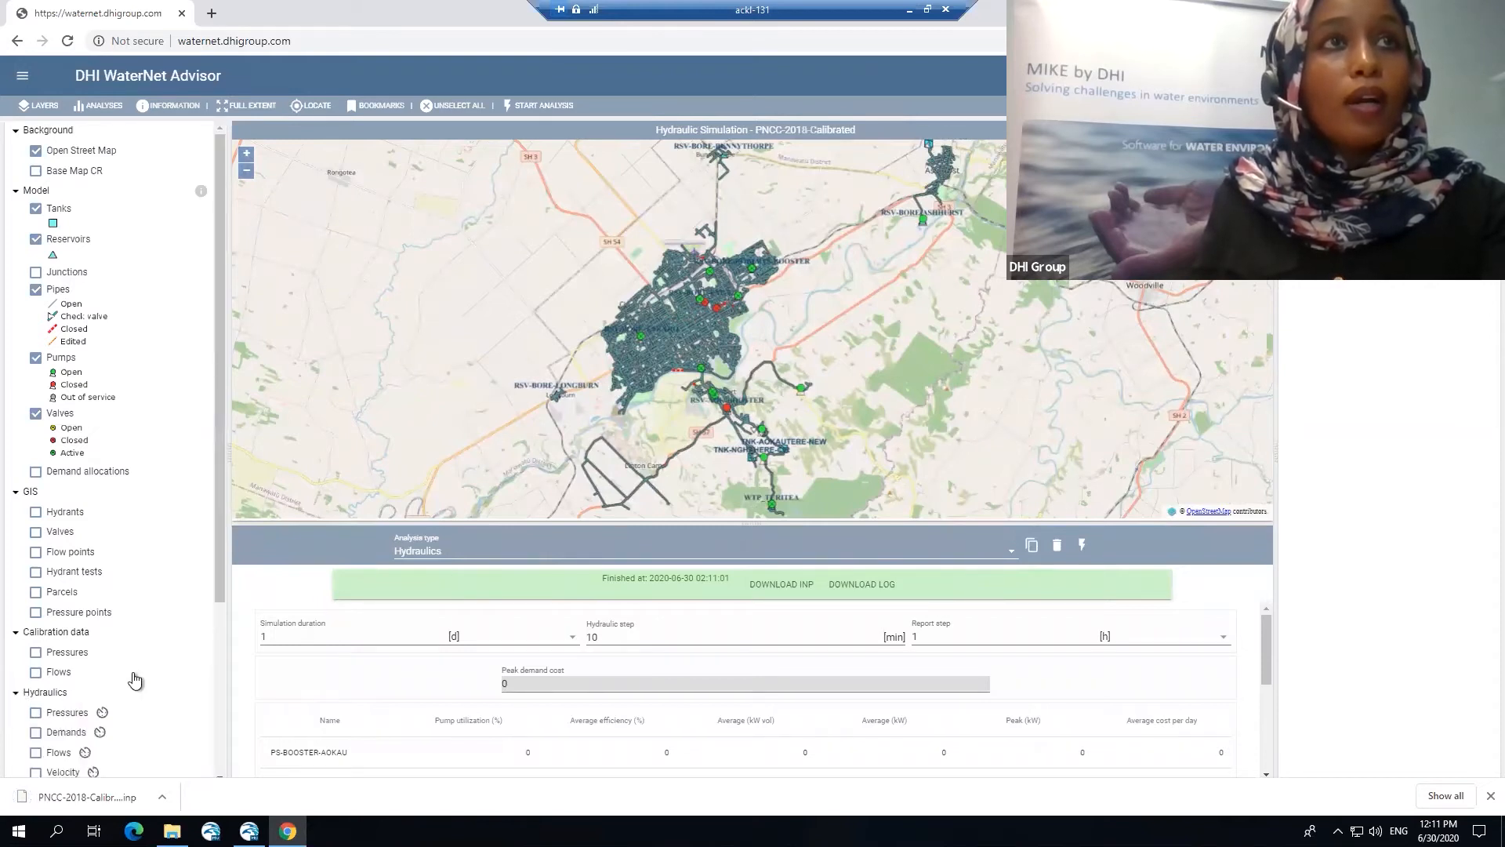
scroll(47, 471, down, 3)
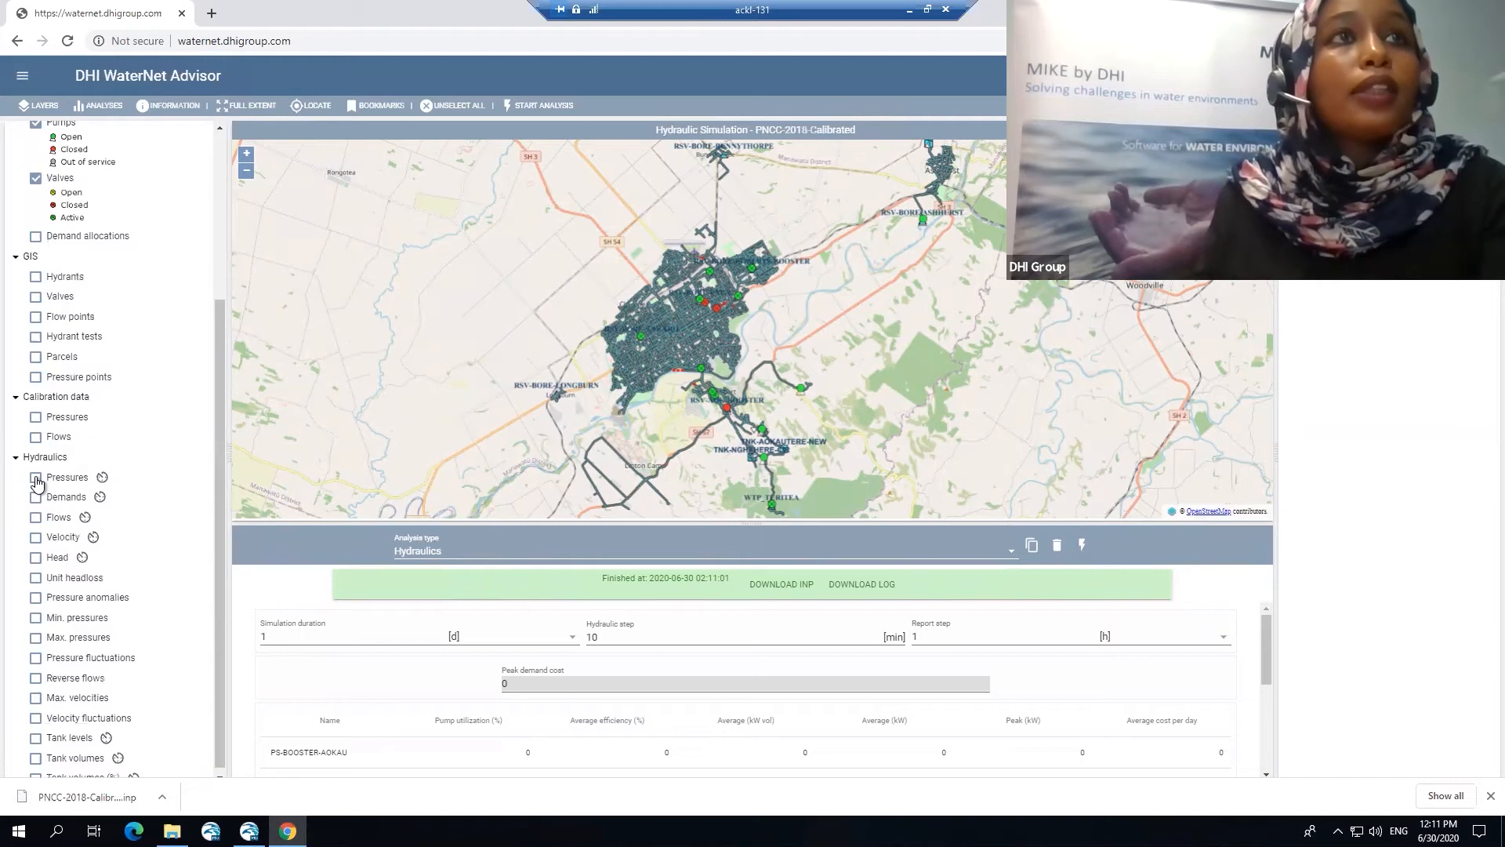
click(36, 476)
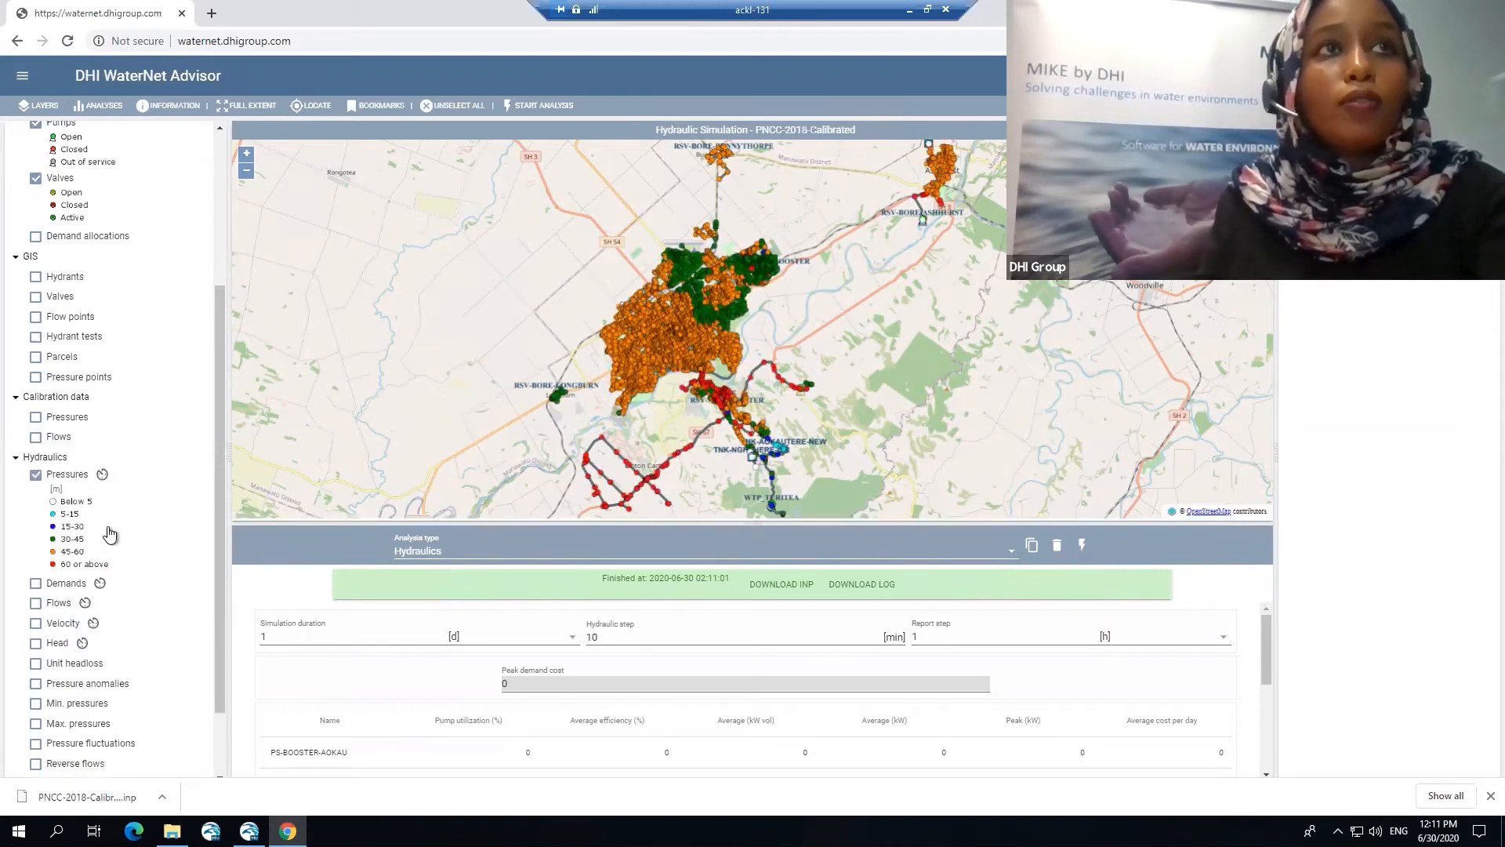
mouse_move(160, 519)
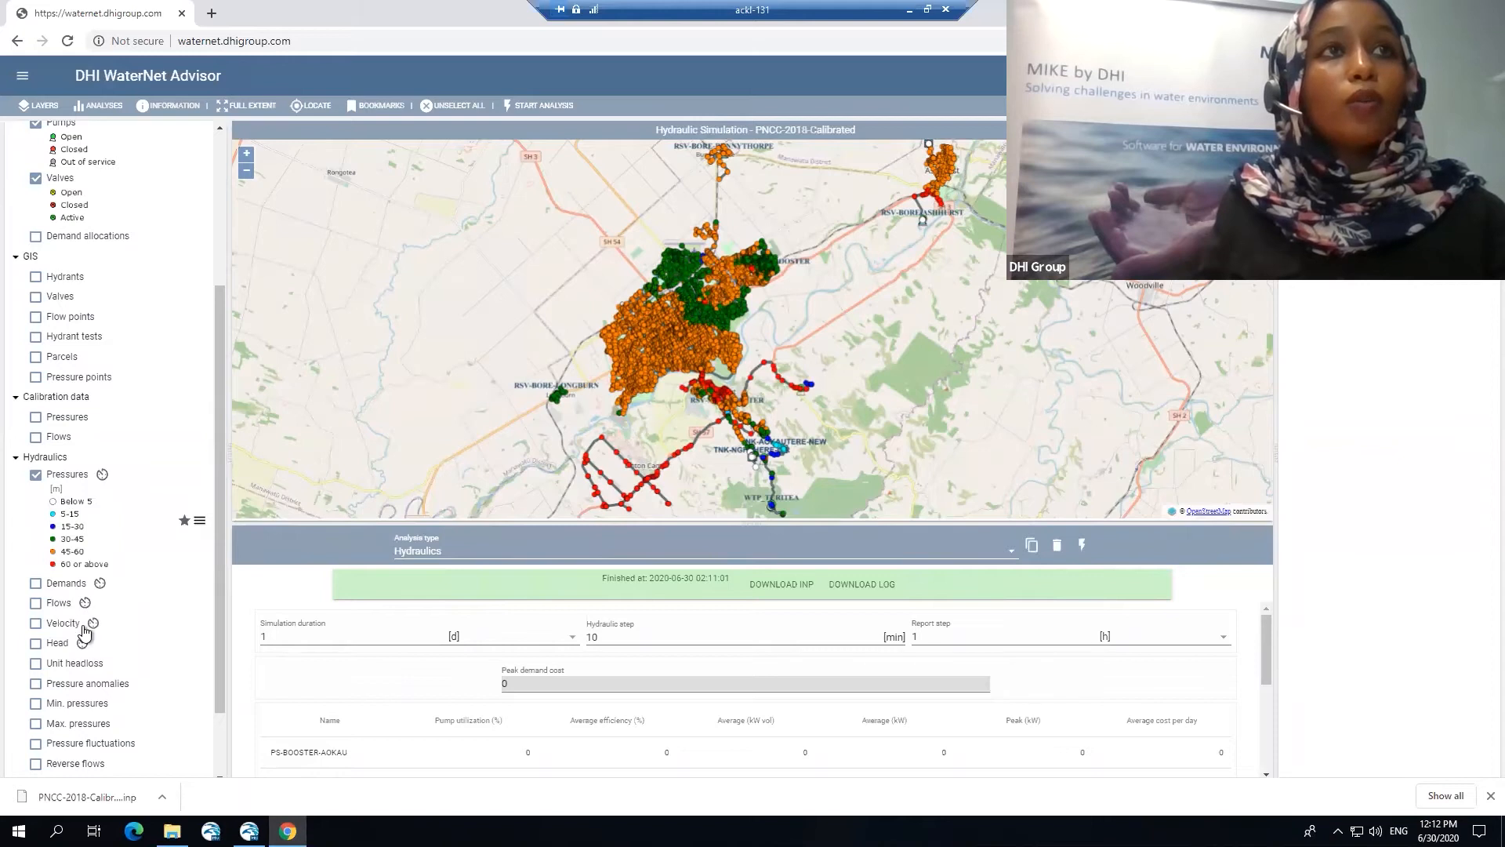
View the Pressure fluctuations results instead of Pressures, and replace them with the Reverse flows layer
scroll(84, 631, down, 1)
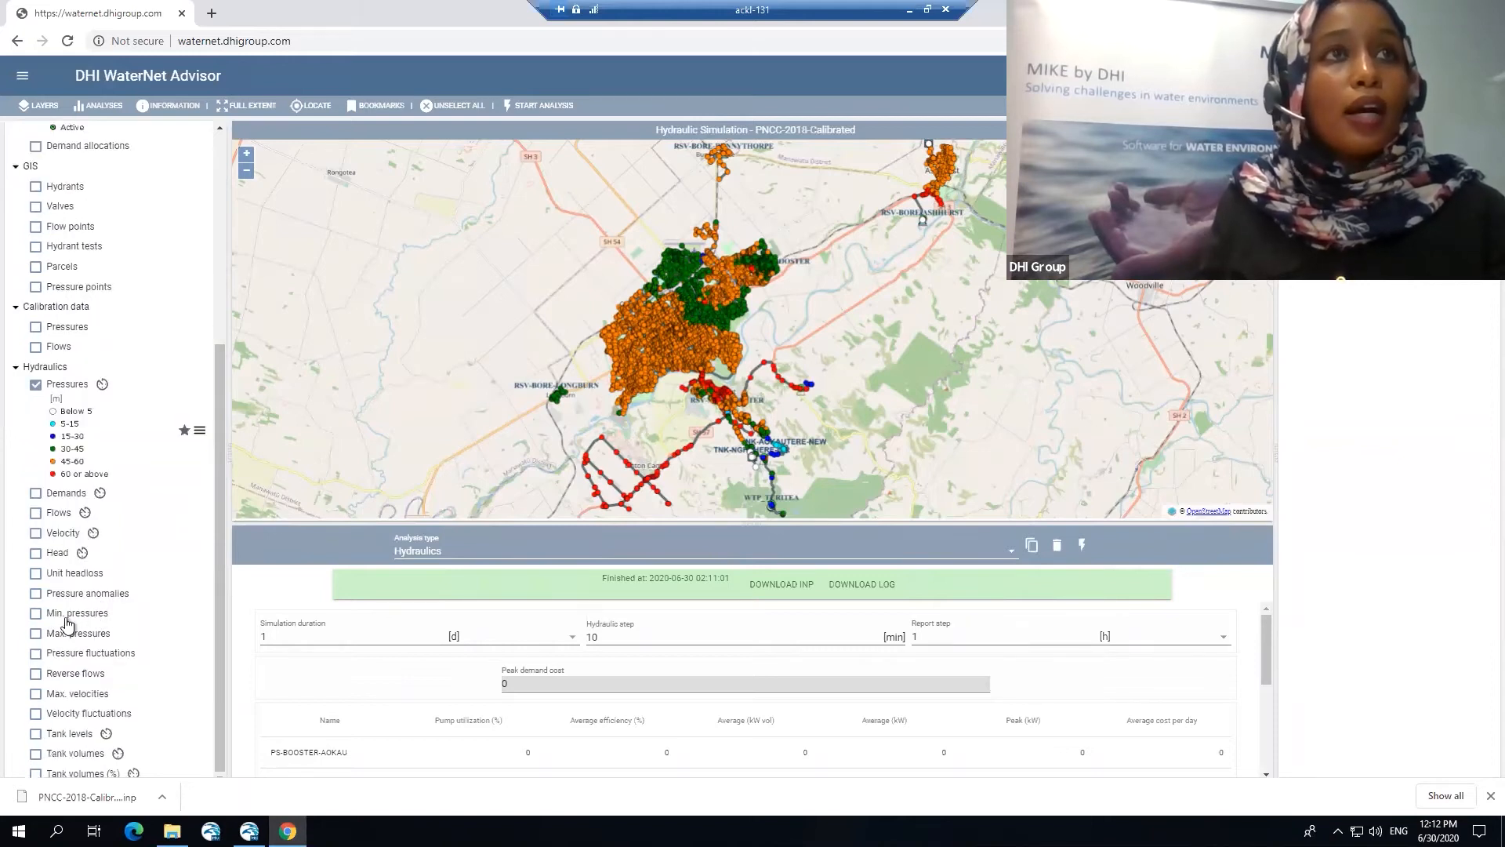
click(38, 655)
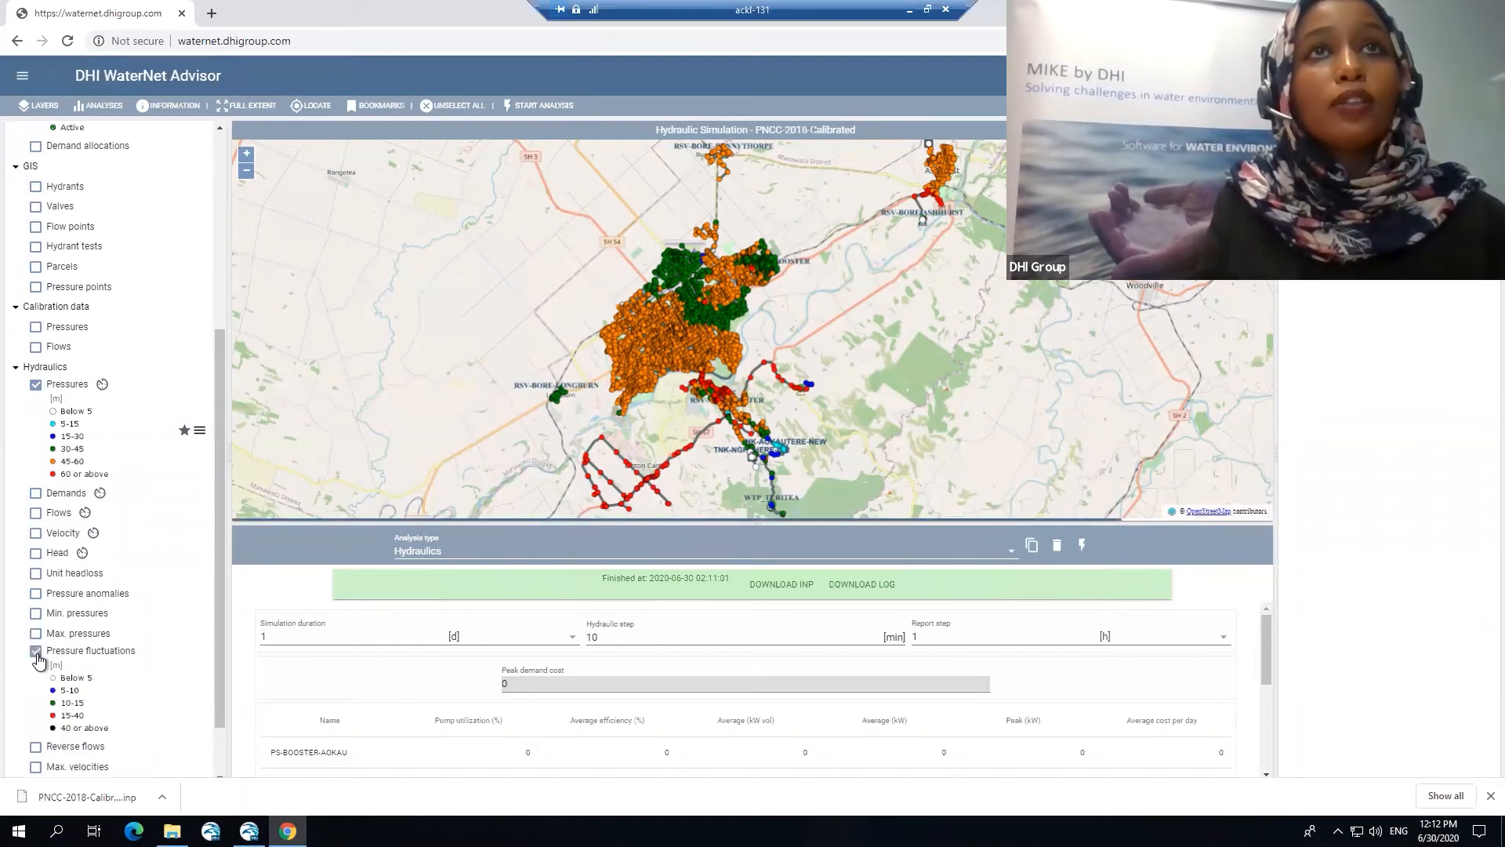
click(35, 386)
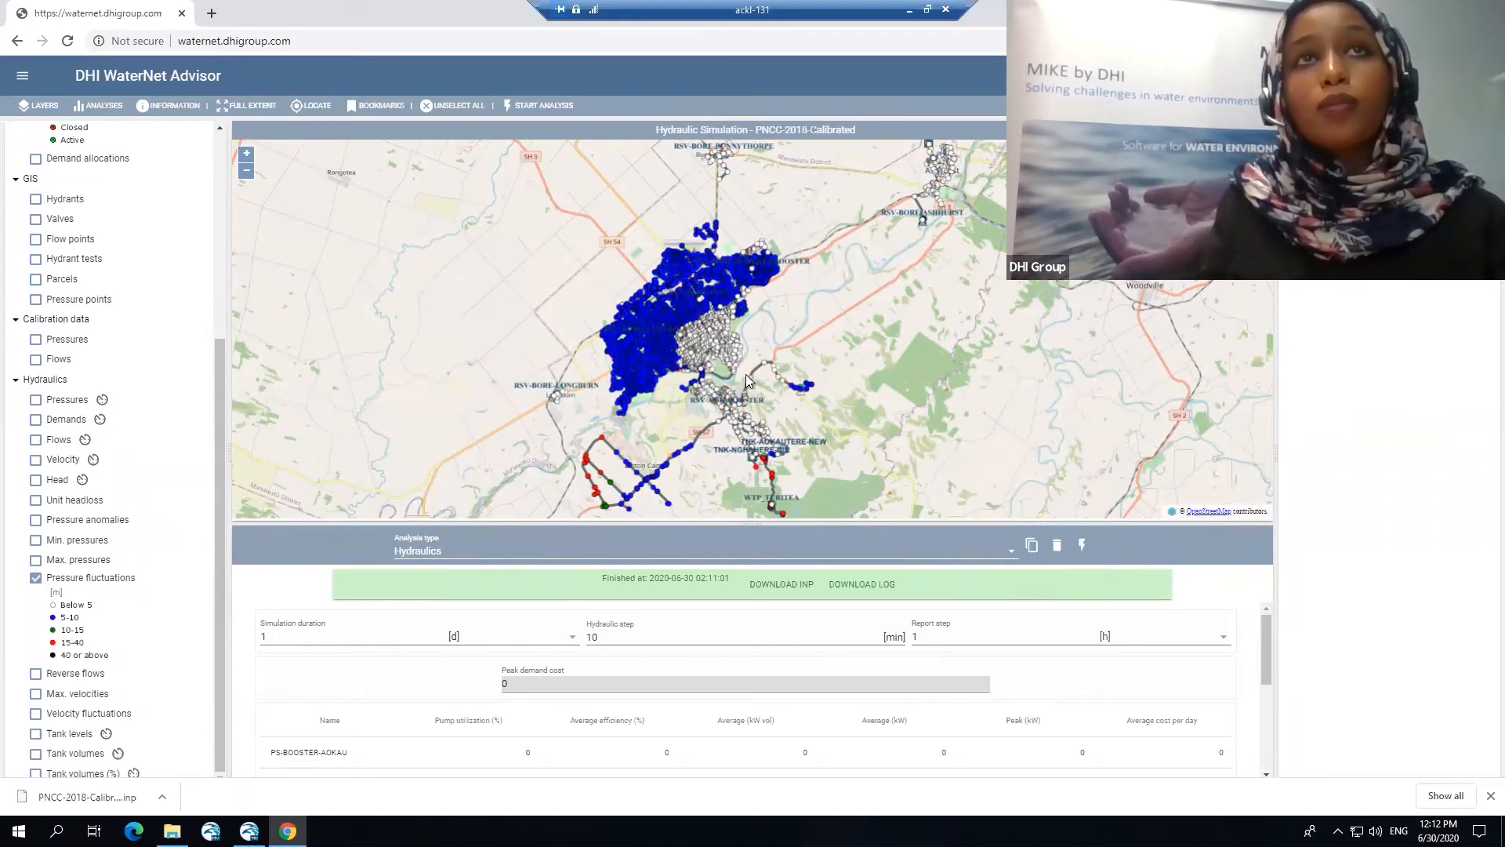
click(36, 577)
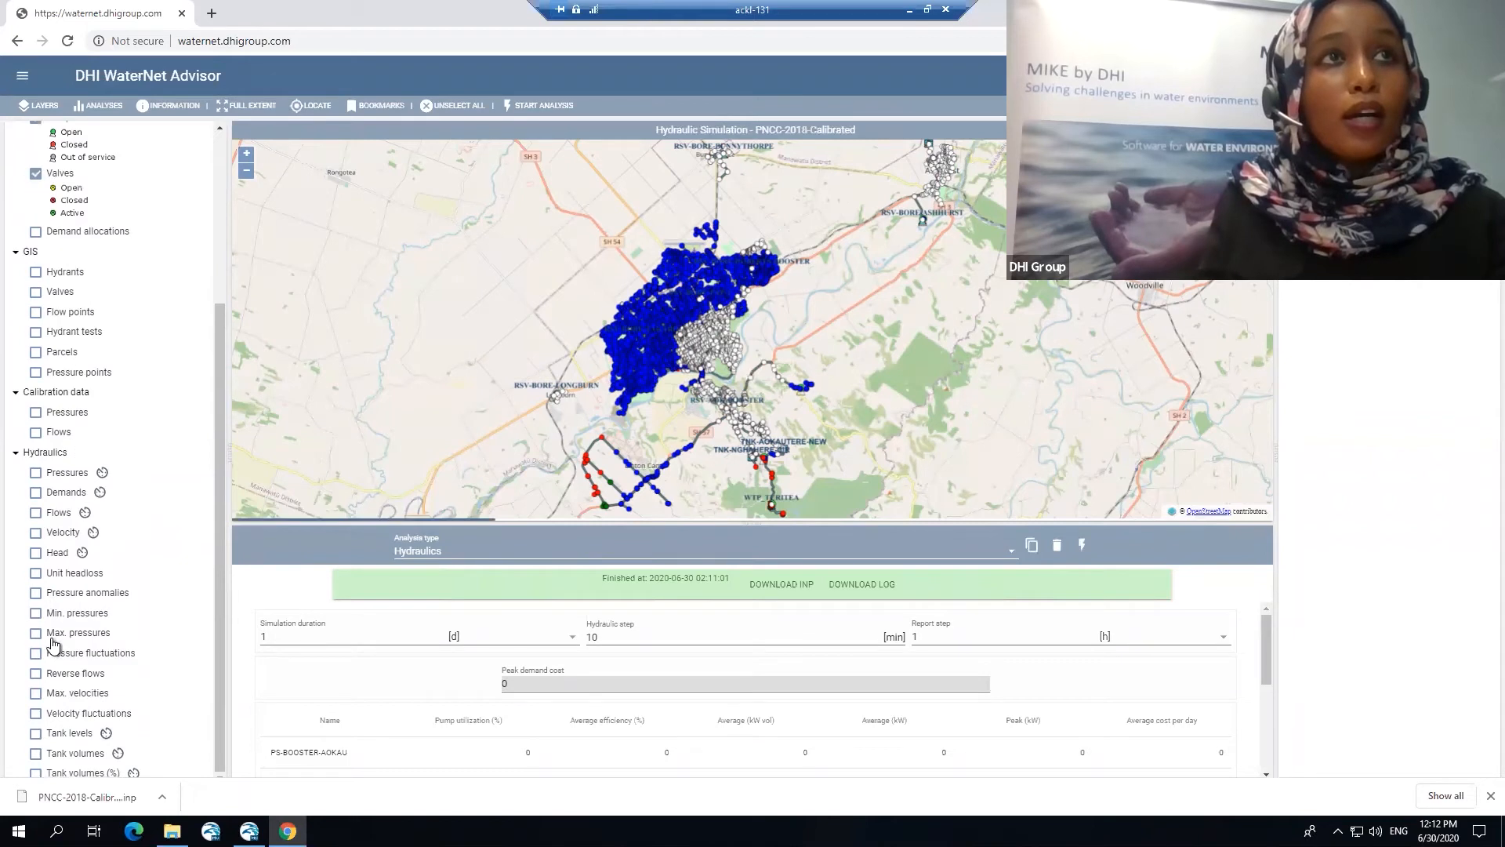
click(35, 674)
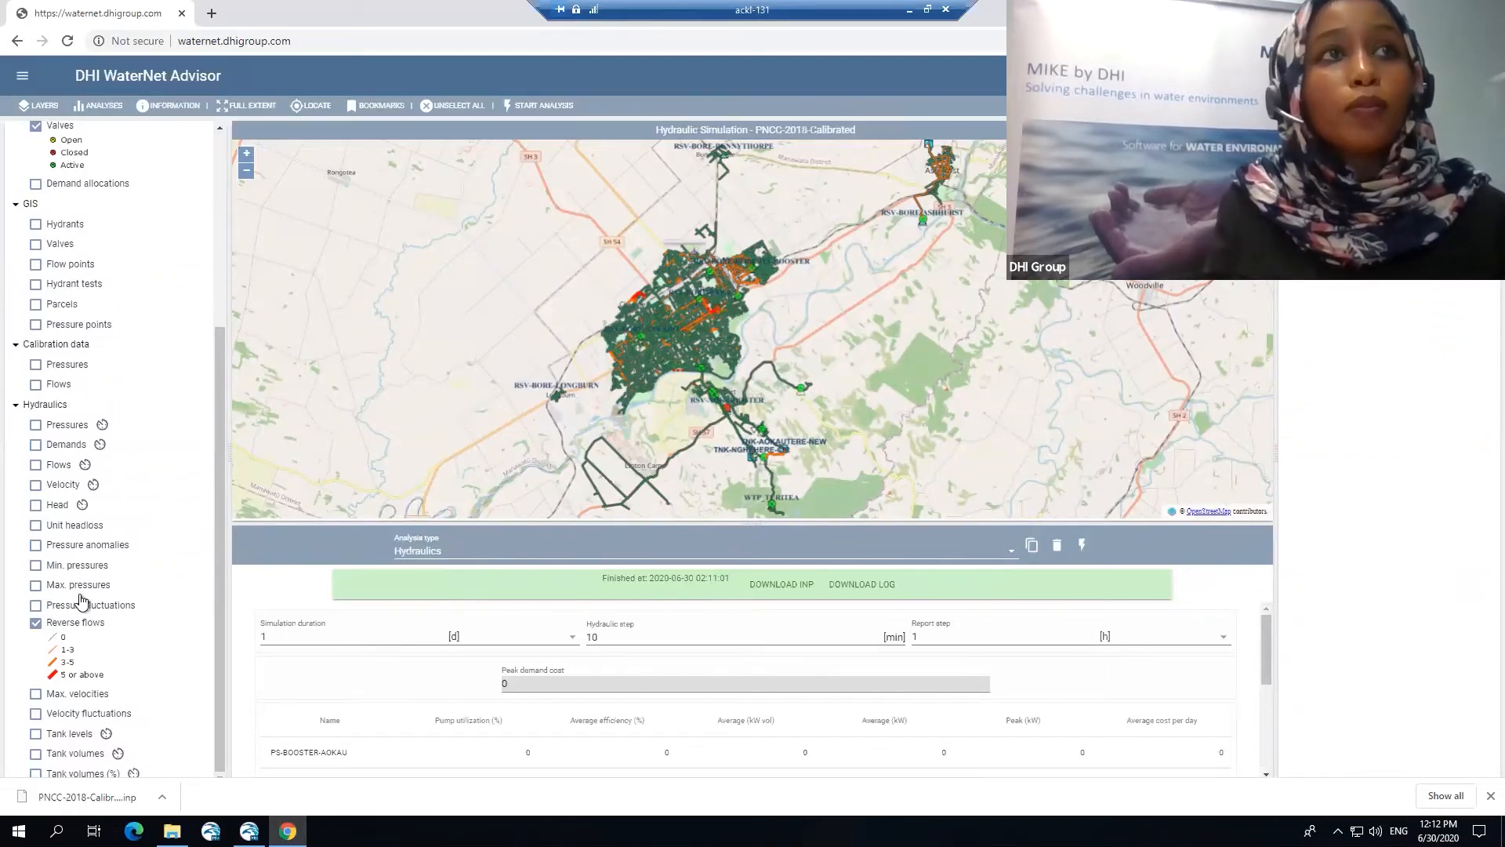
Choose Flow tracing as the analysis type and show the model's Junctions layer in place of Reverse flows
click(832, 561)
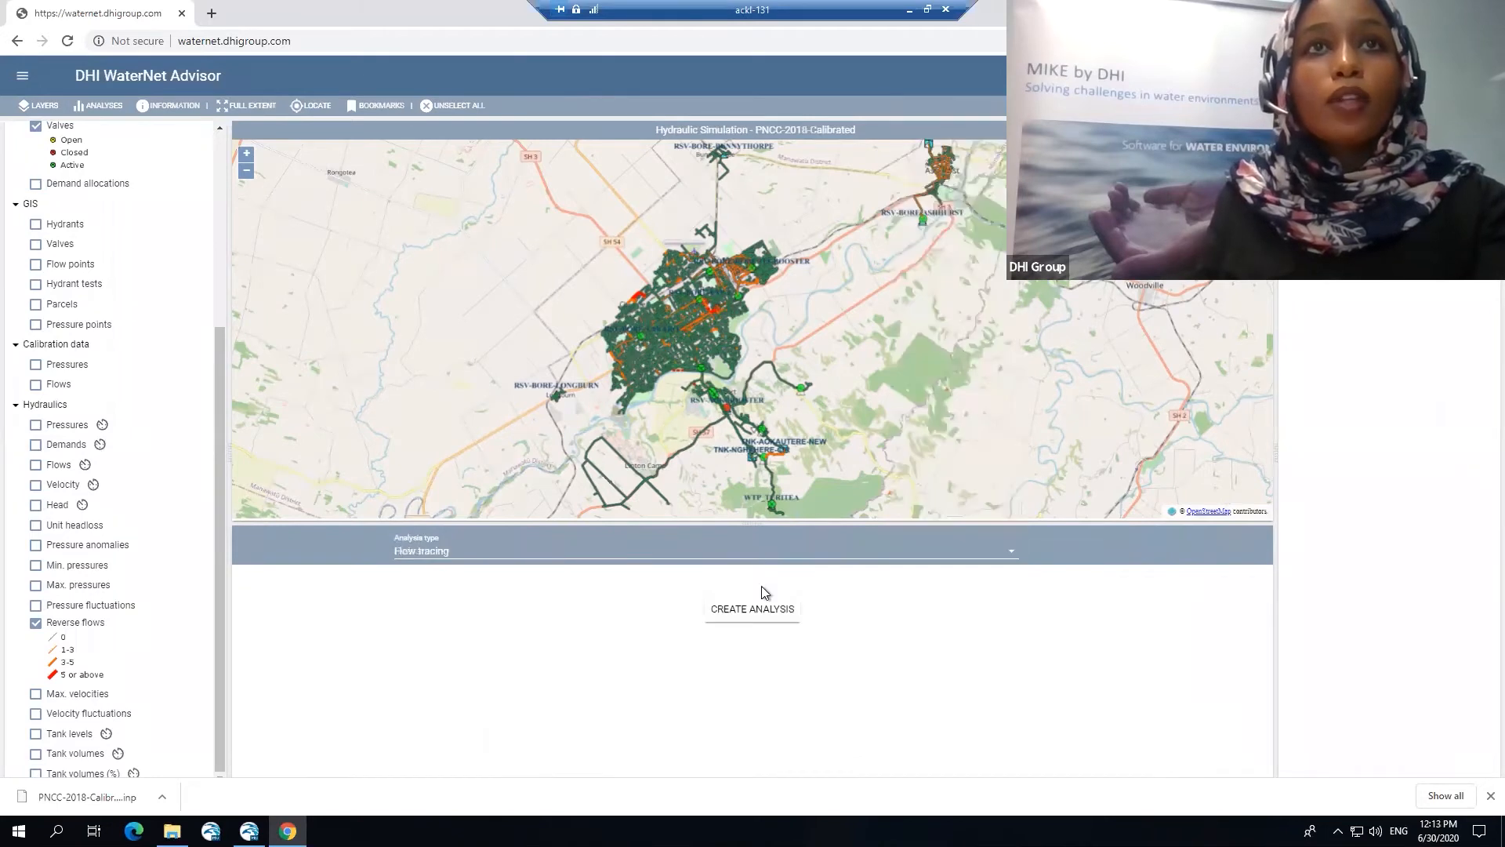
click(35, 622)
scroll(133, 259, up, 1)
scroll(135, 269, up, 4)
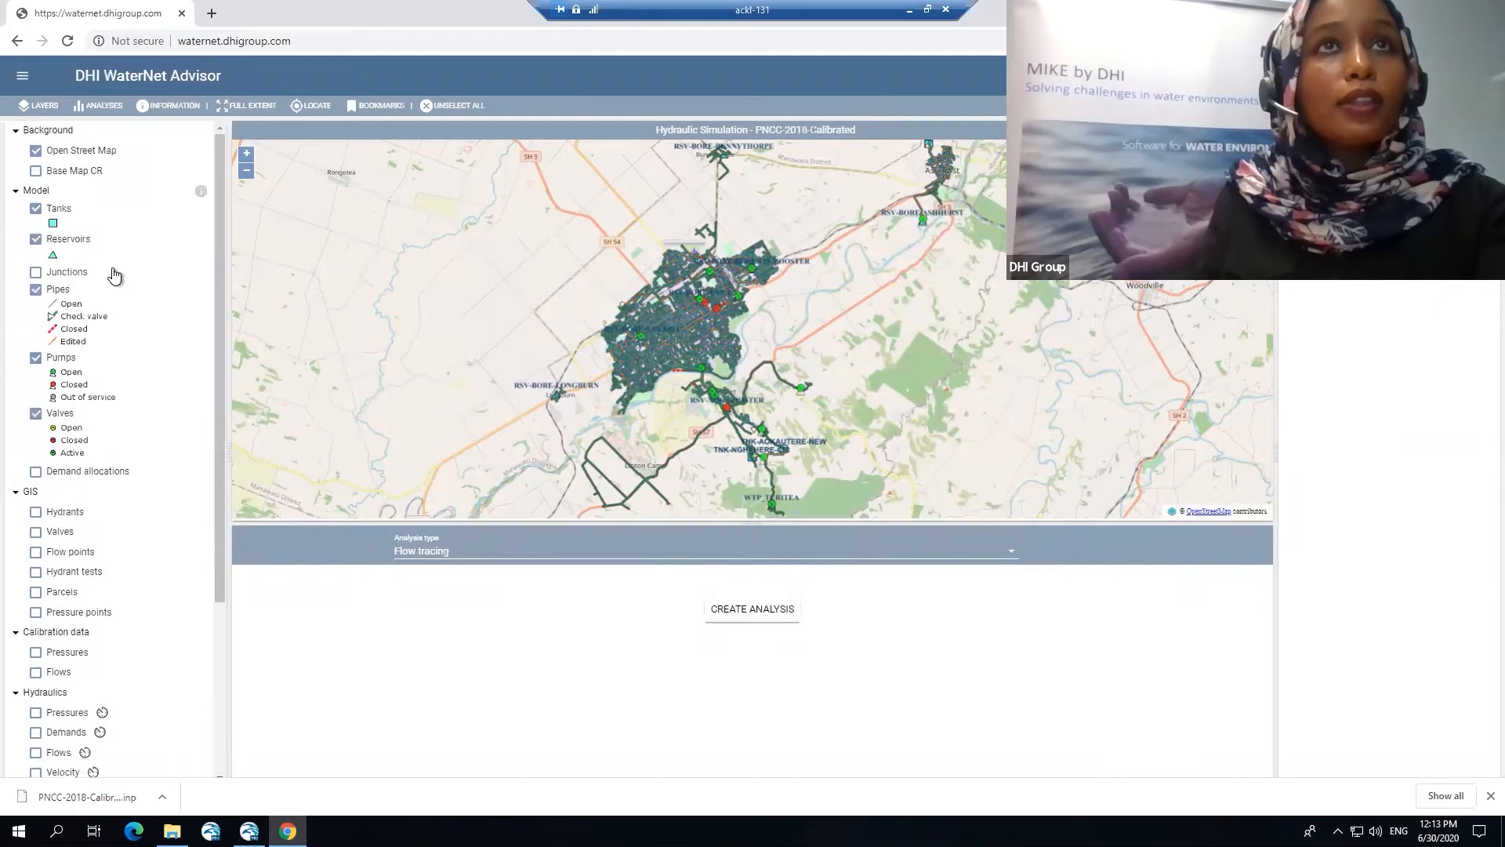
click(35, 269)
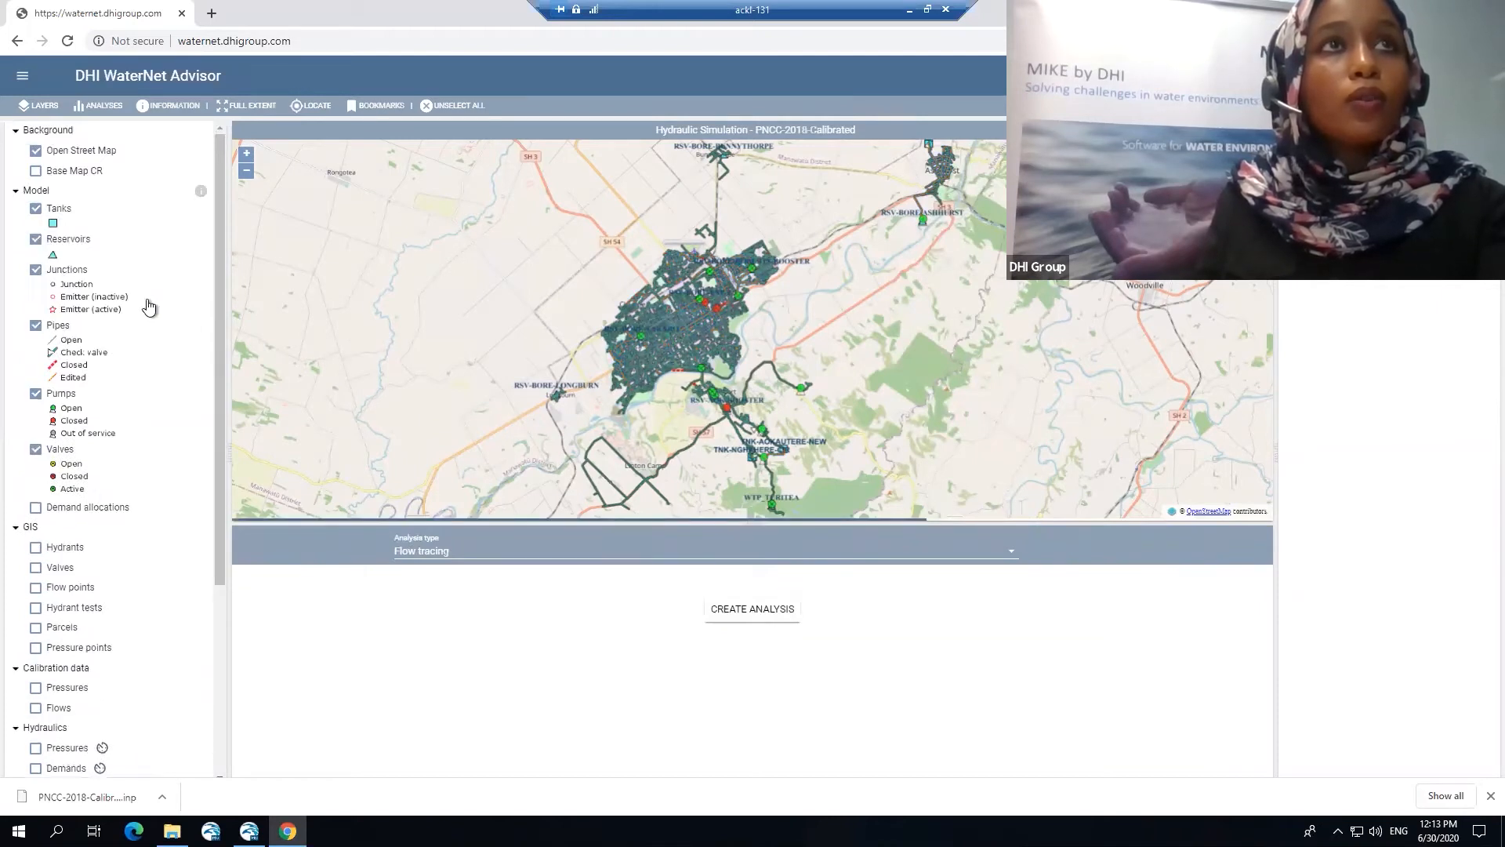
Create a Flow tracing analysis for junction 1_2294 in the city network and run it
click(684, 319)
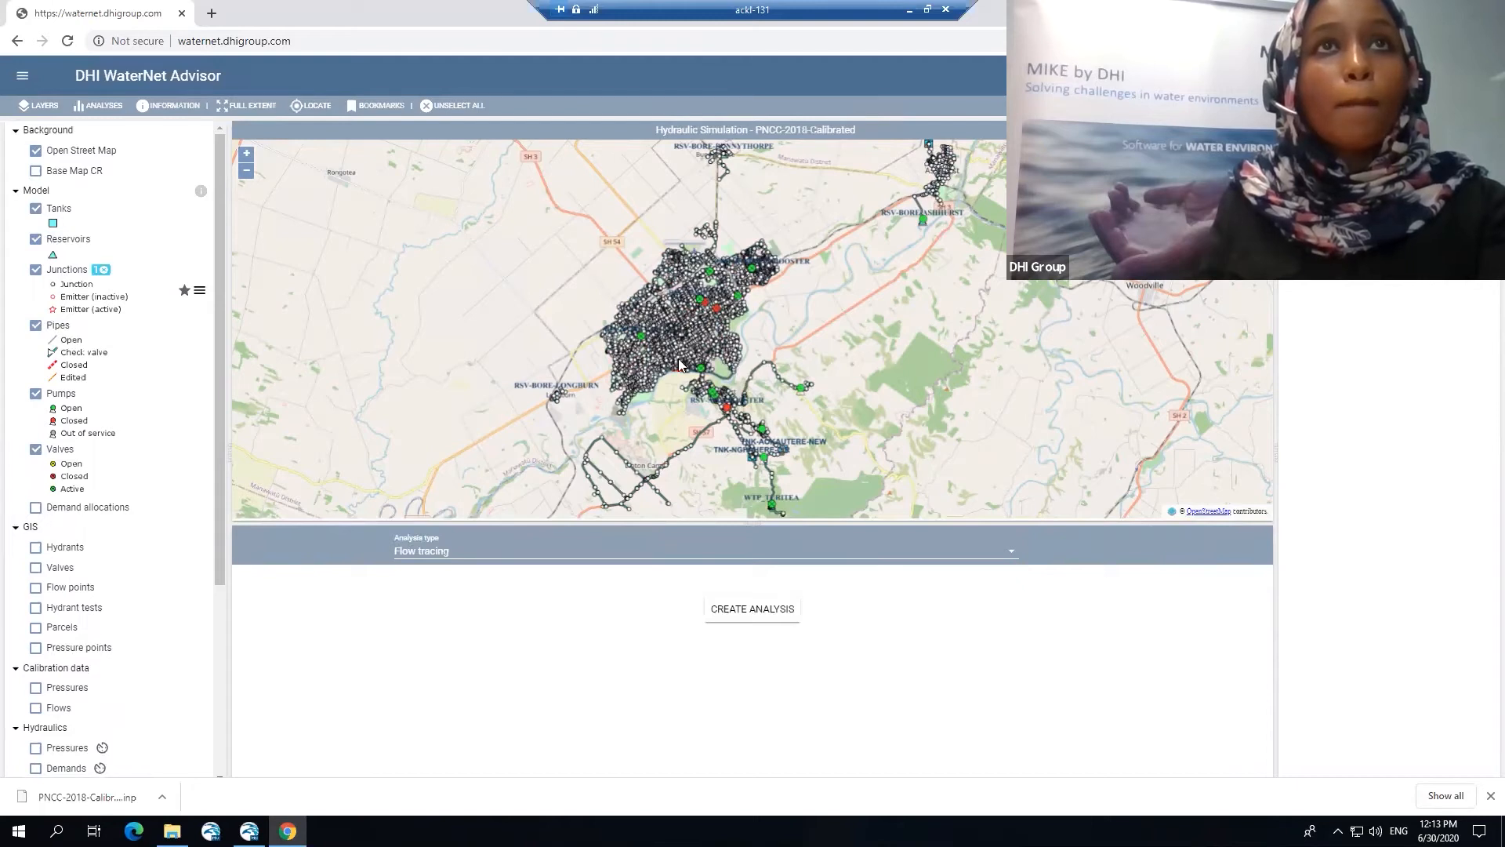
click(736, 613)
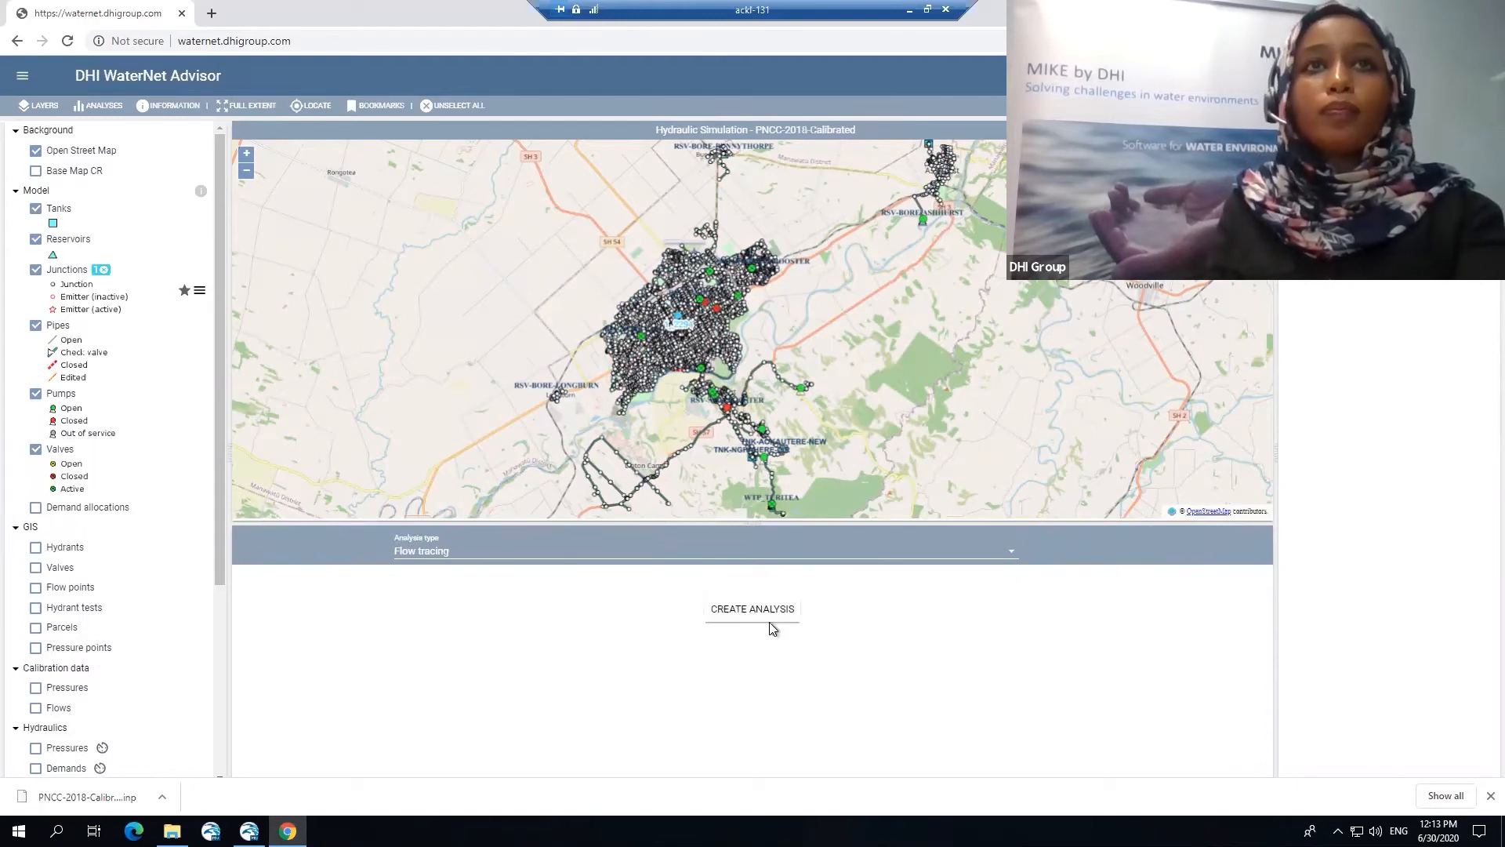
click(533, 600)
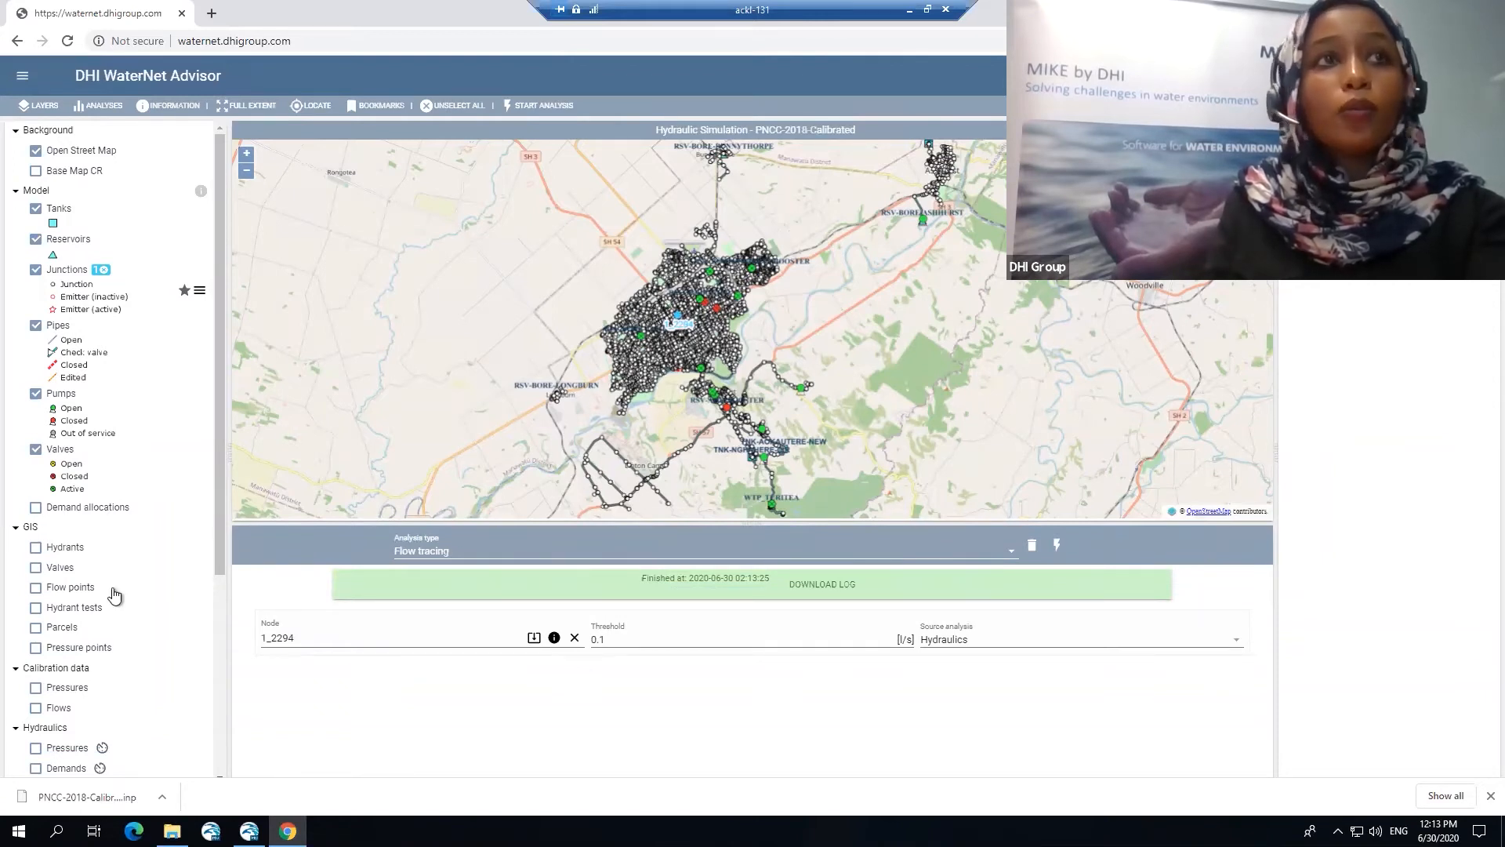
Collapse the Hydraulics results group and display the Flow tracing result layer on the map
scroll(101, 622, down, 3)
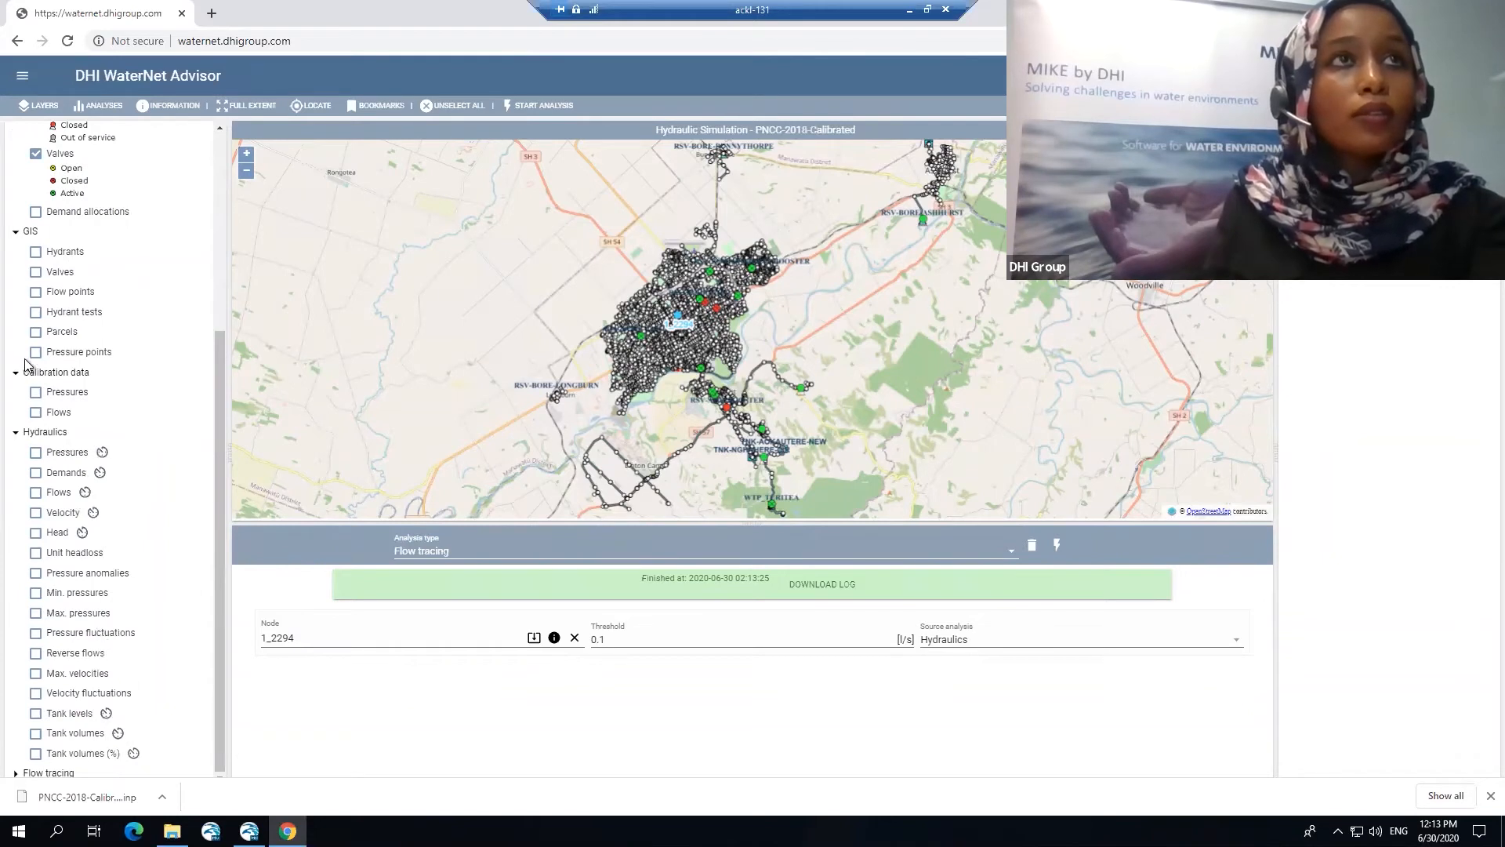
click(16, 436)
click(17, 749)
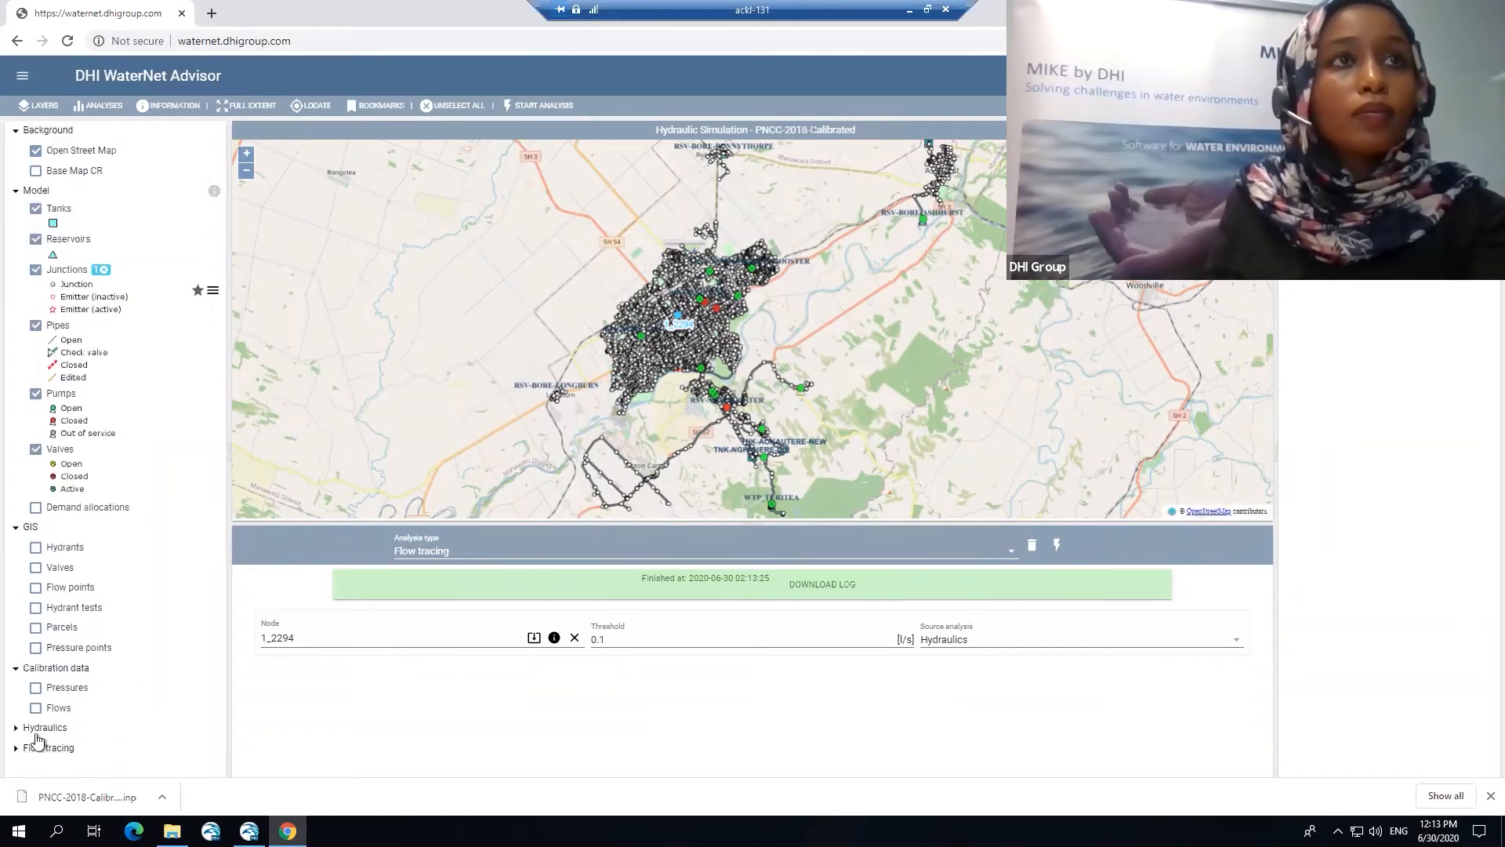
click(37, 769)
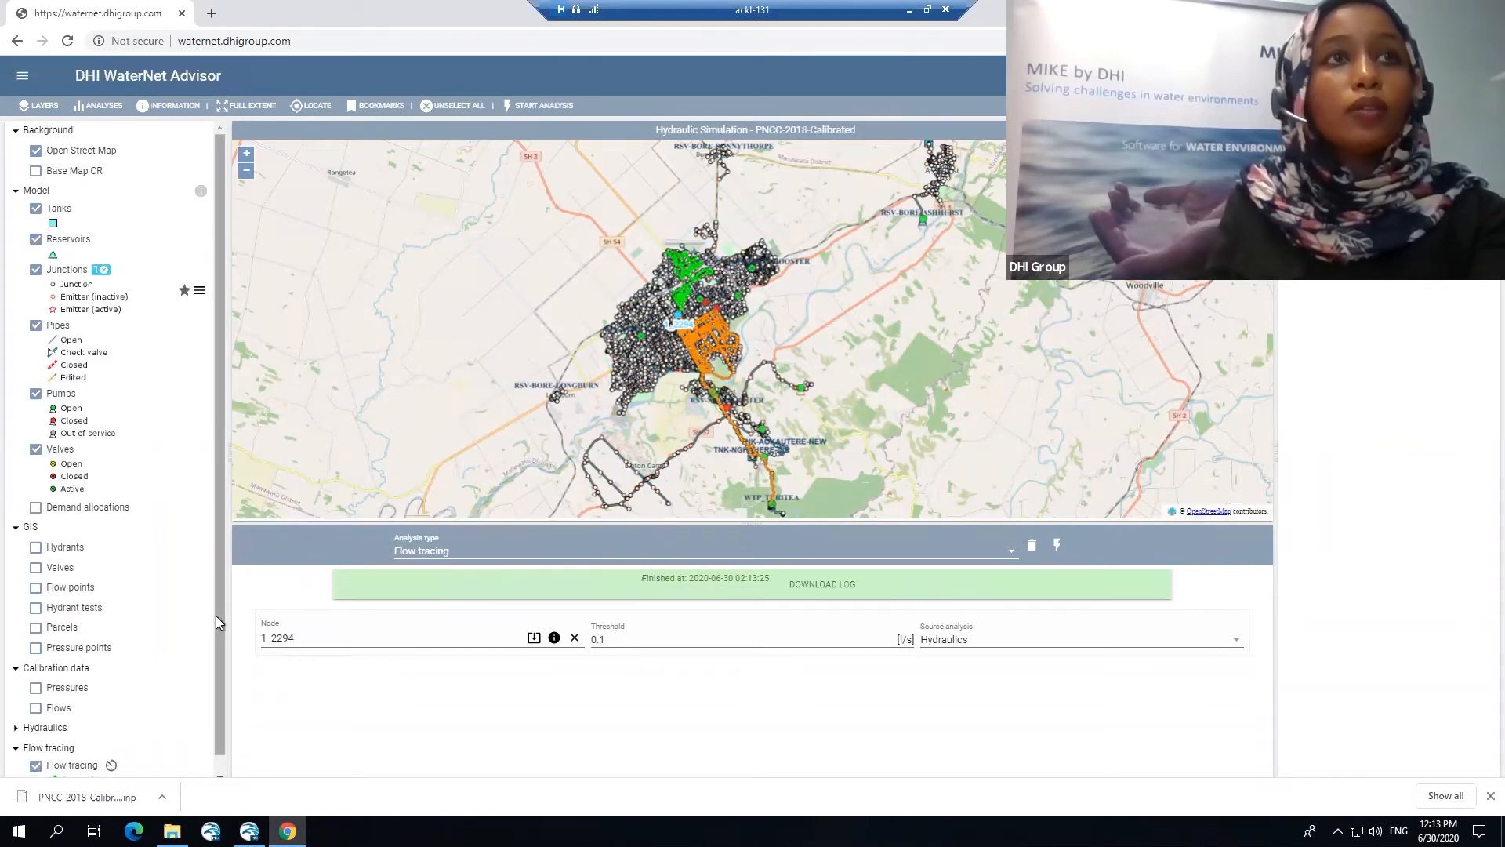
scroll(215, 615, down, 1)
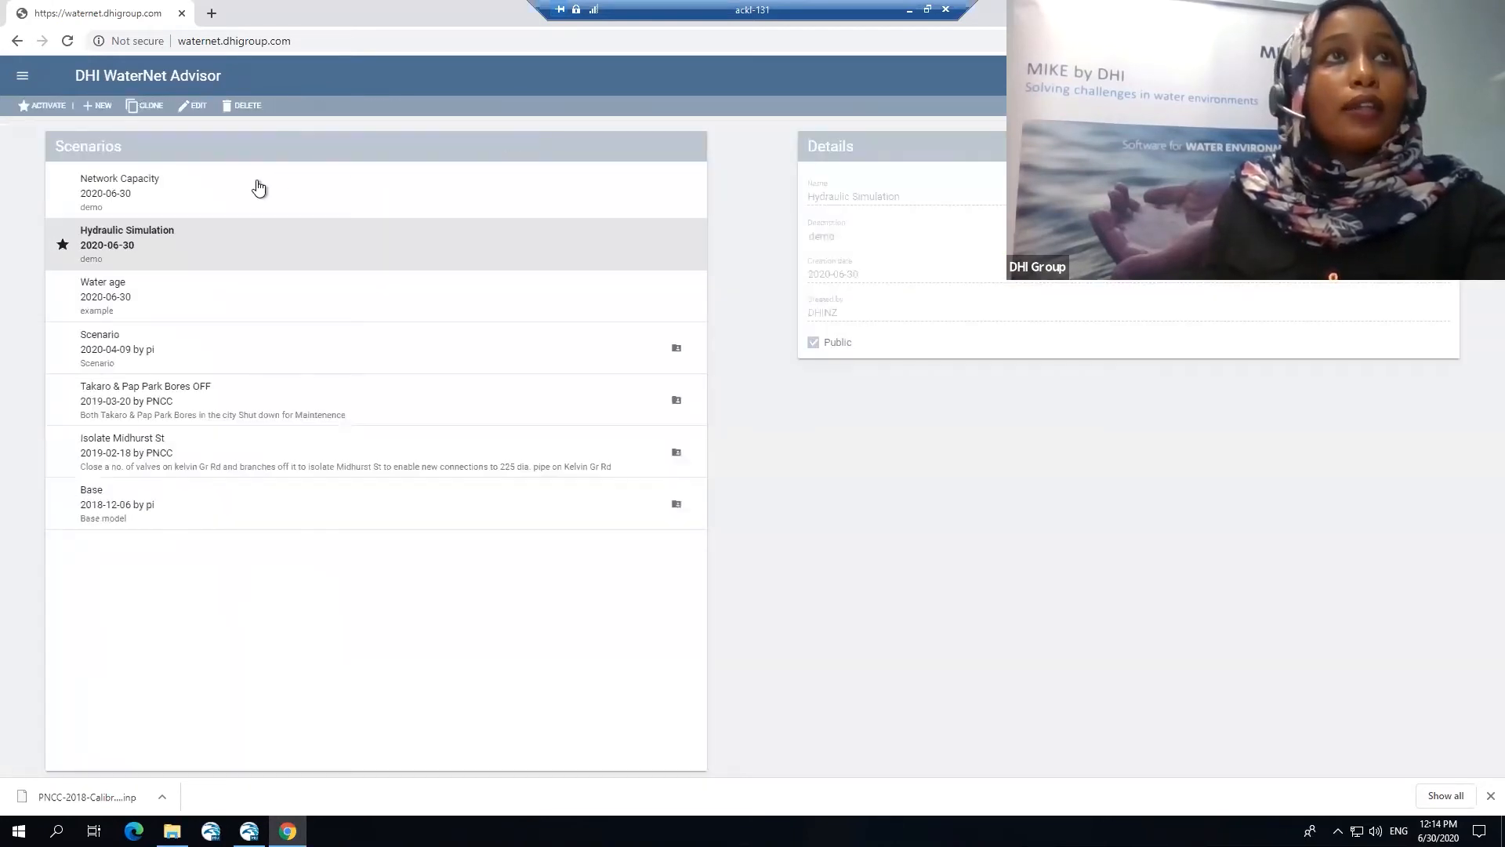
Activate the Network Capacity scenario and create a Network capacity analysis in it
click(33, 185)
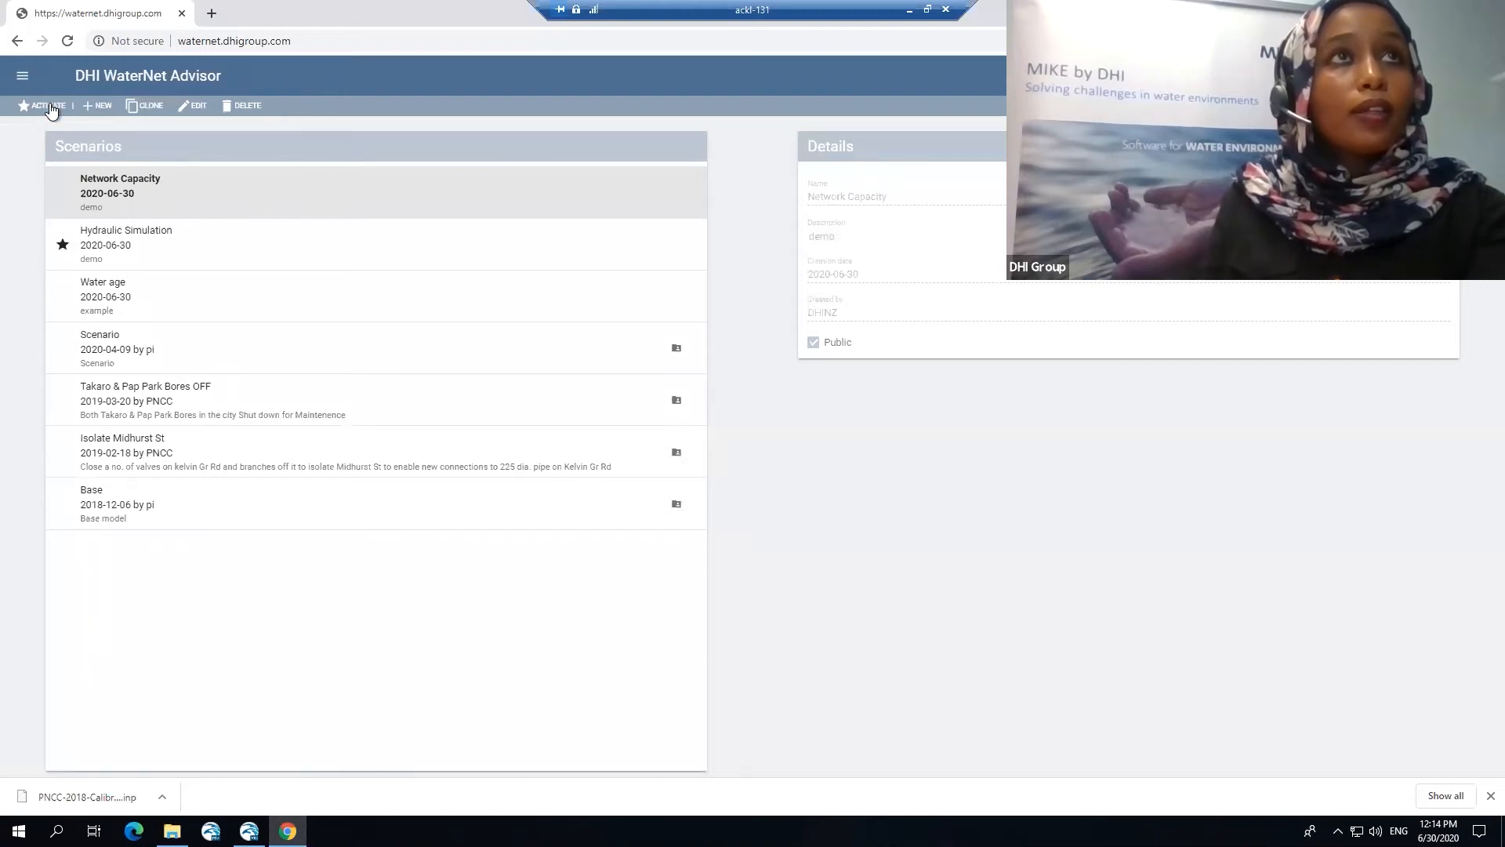
click(49, 106)
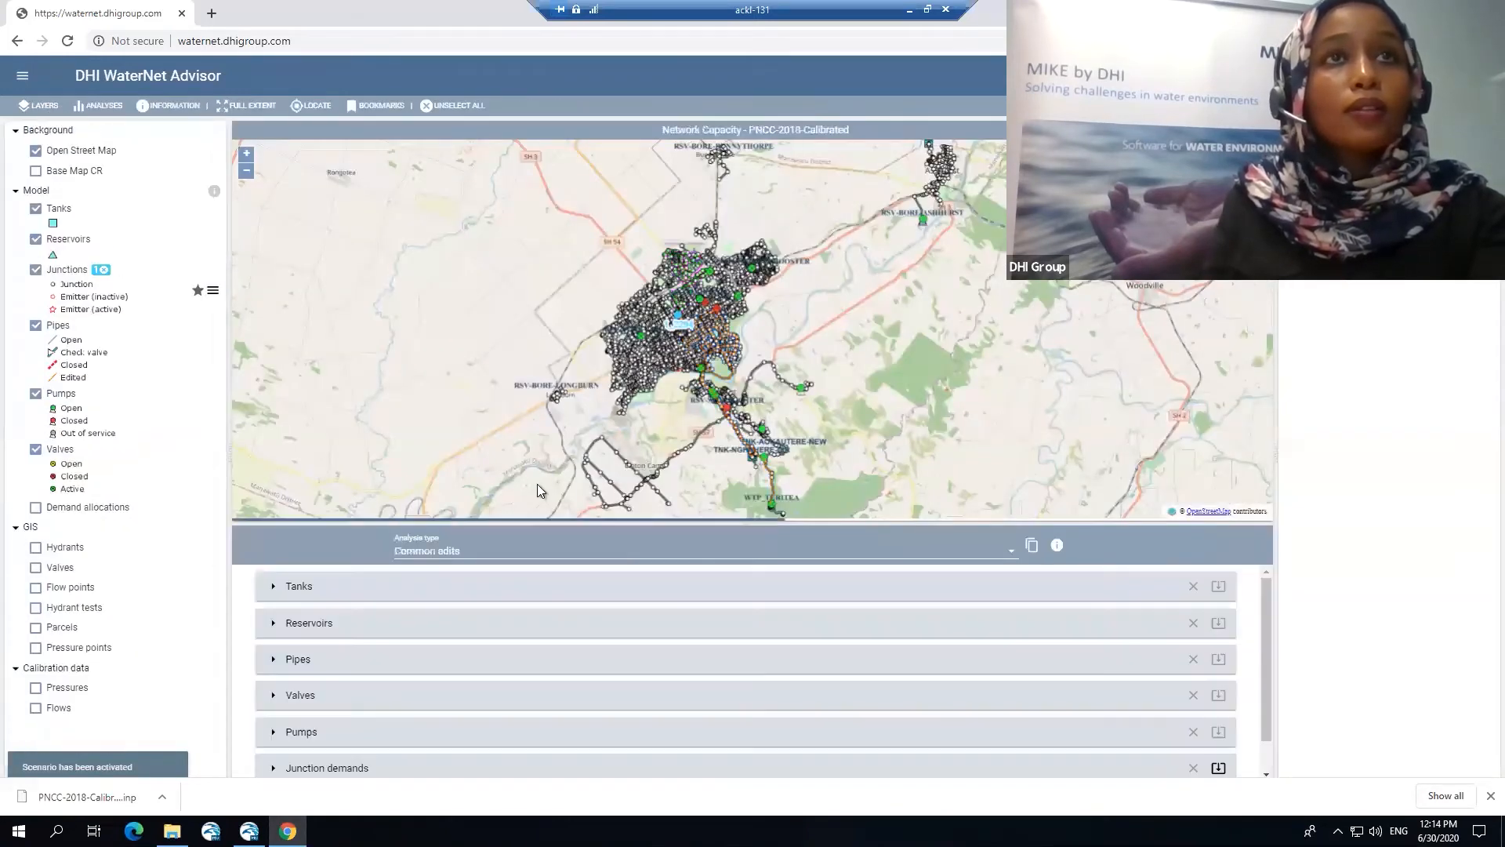
click(584, 553)
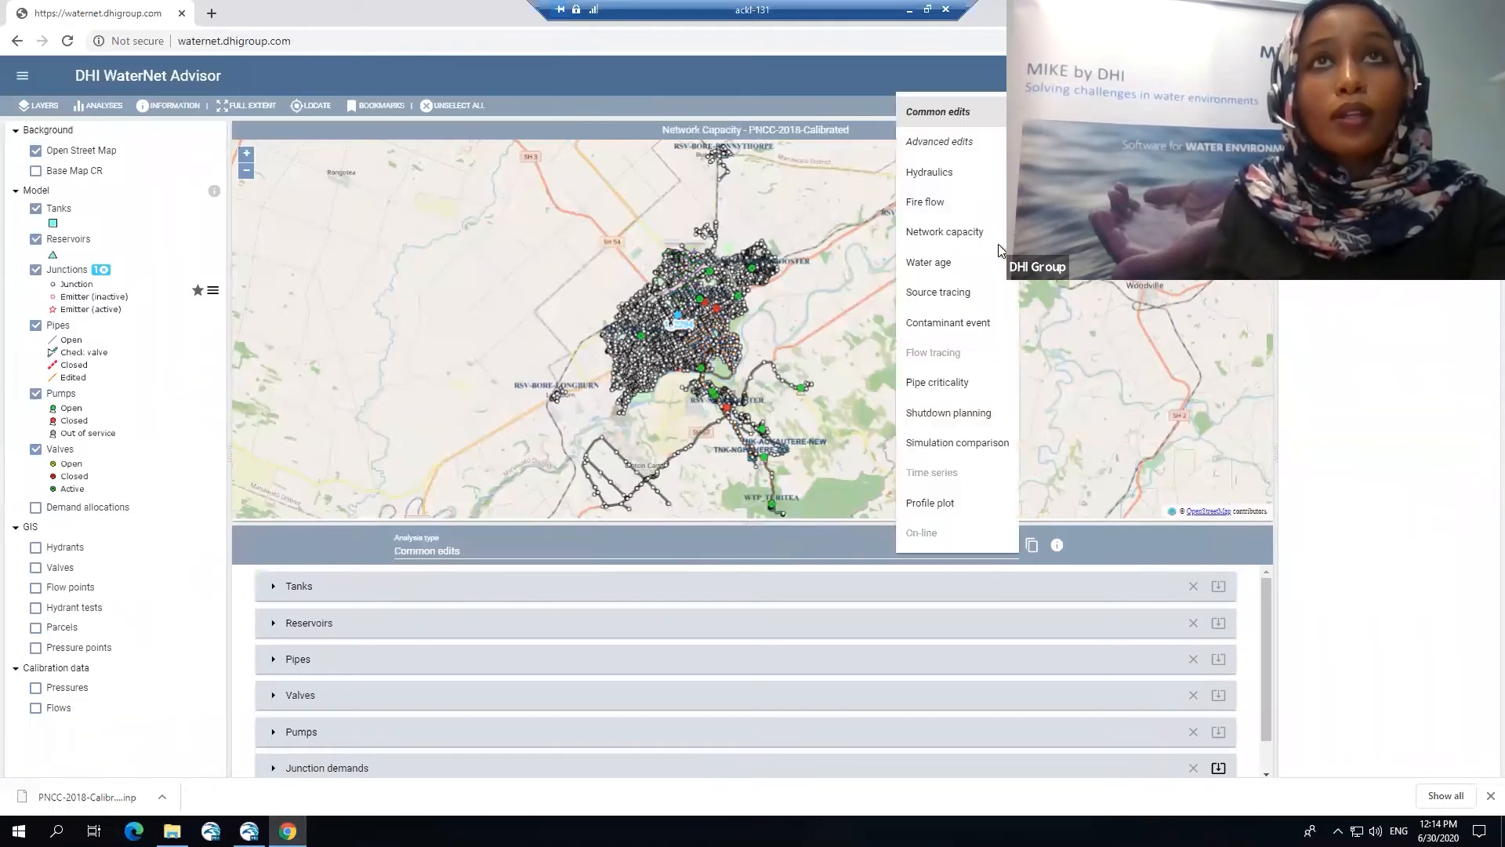
click(980, 231)
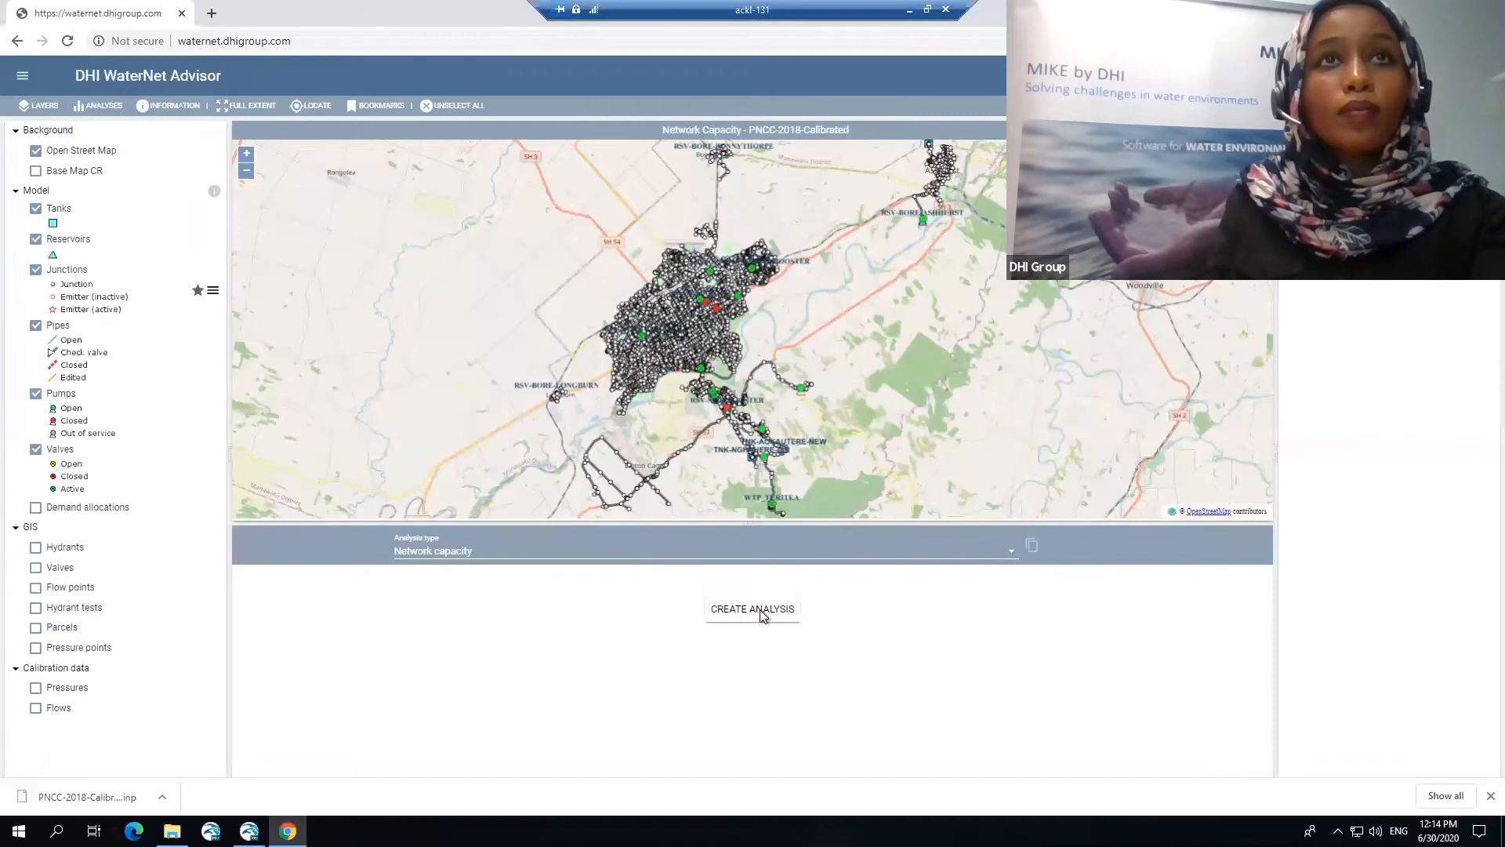
scroll(627, 305, up, 1)
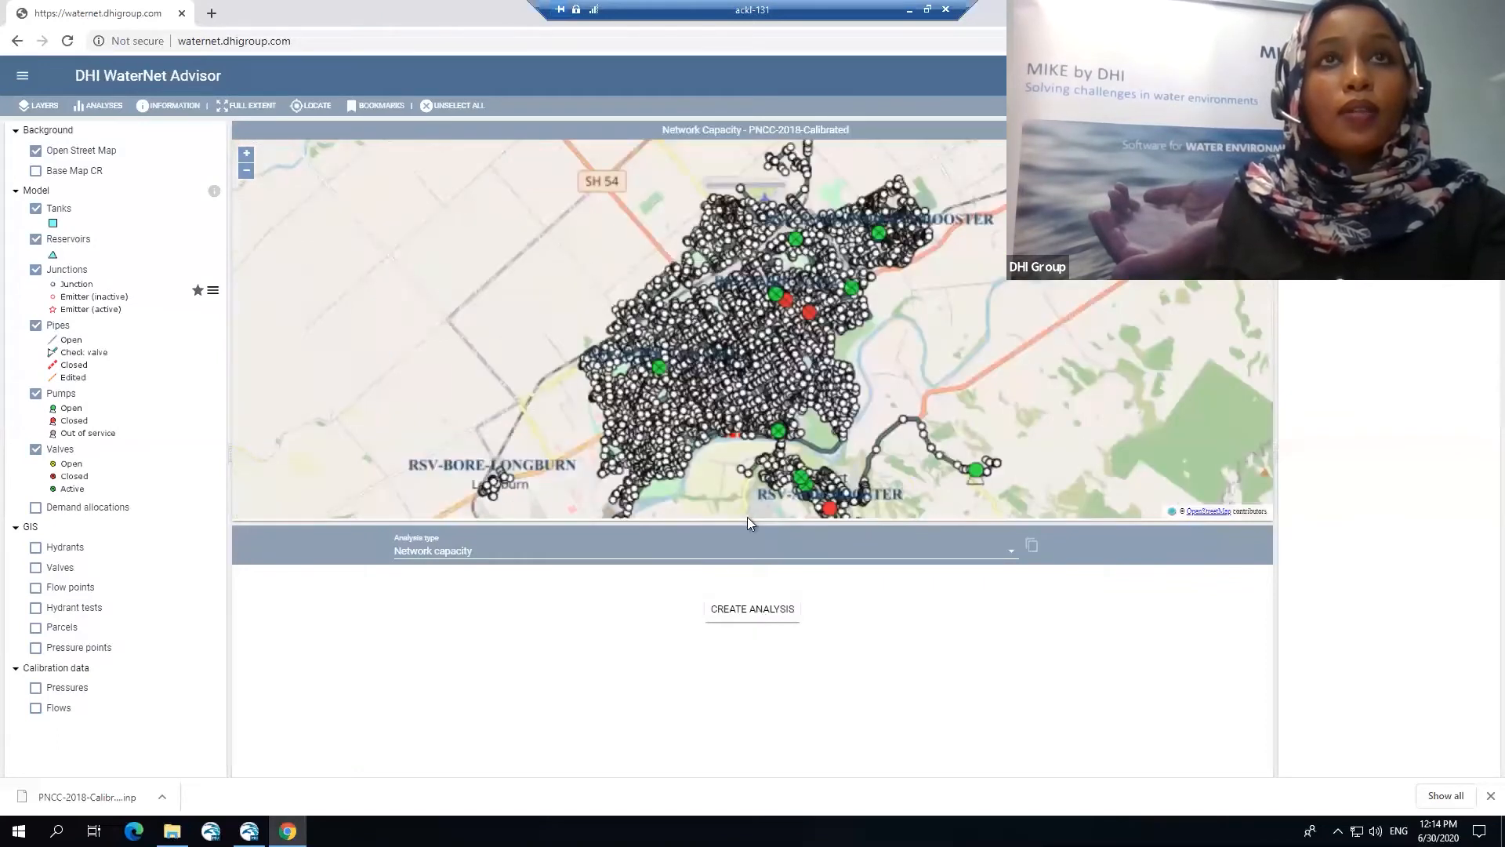
click(745, 616)
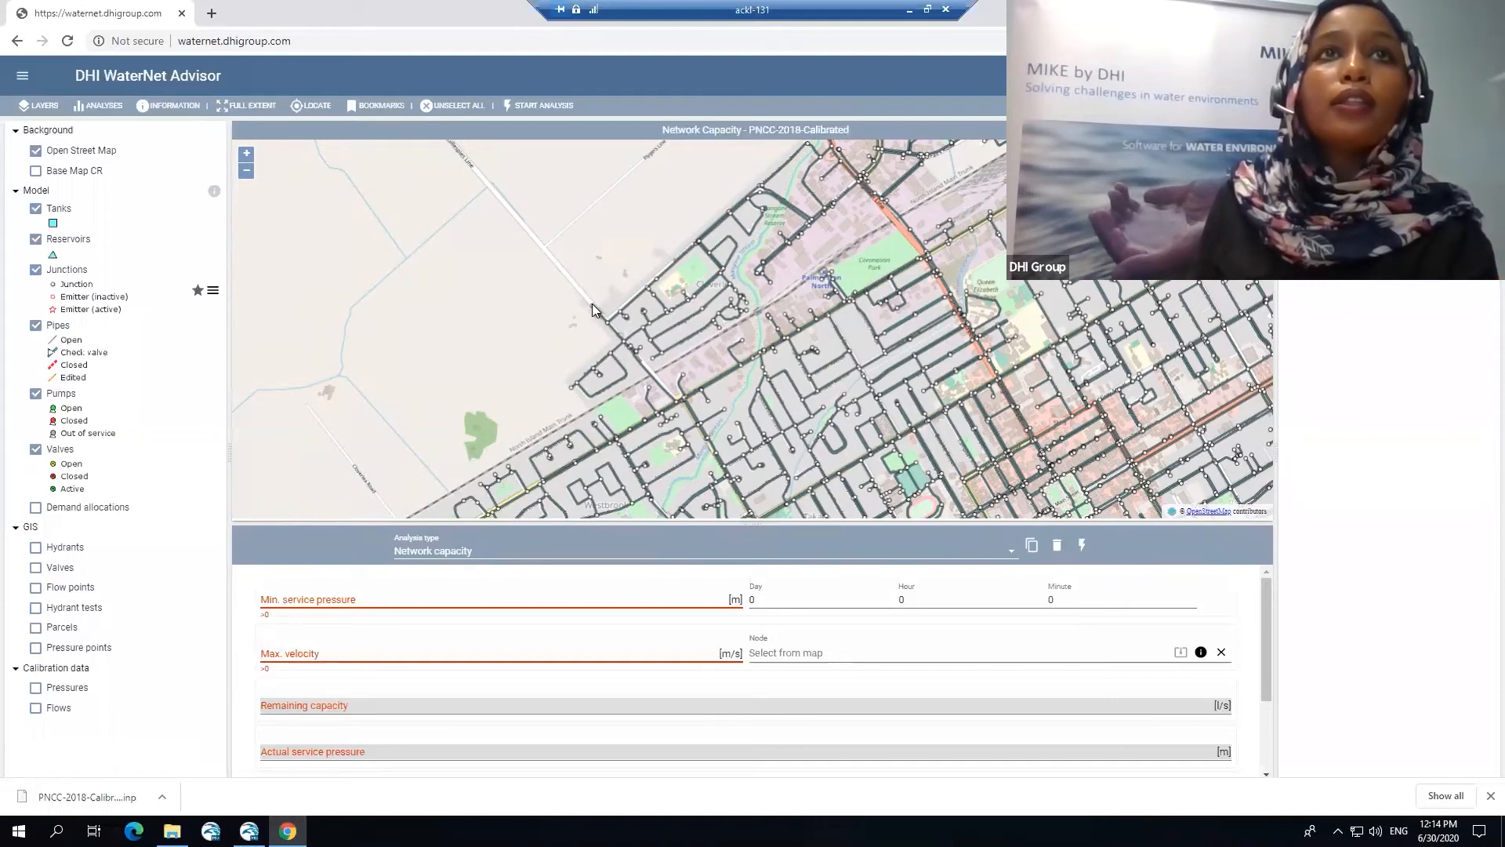
Assign junction 1_195 on the city's northwestern edge as the analysis node and set the minimum service pressure to 40 m
click(592, 304)
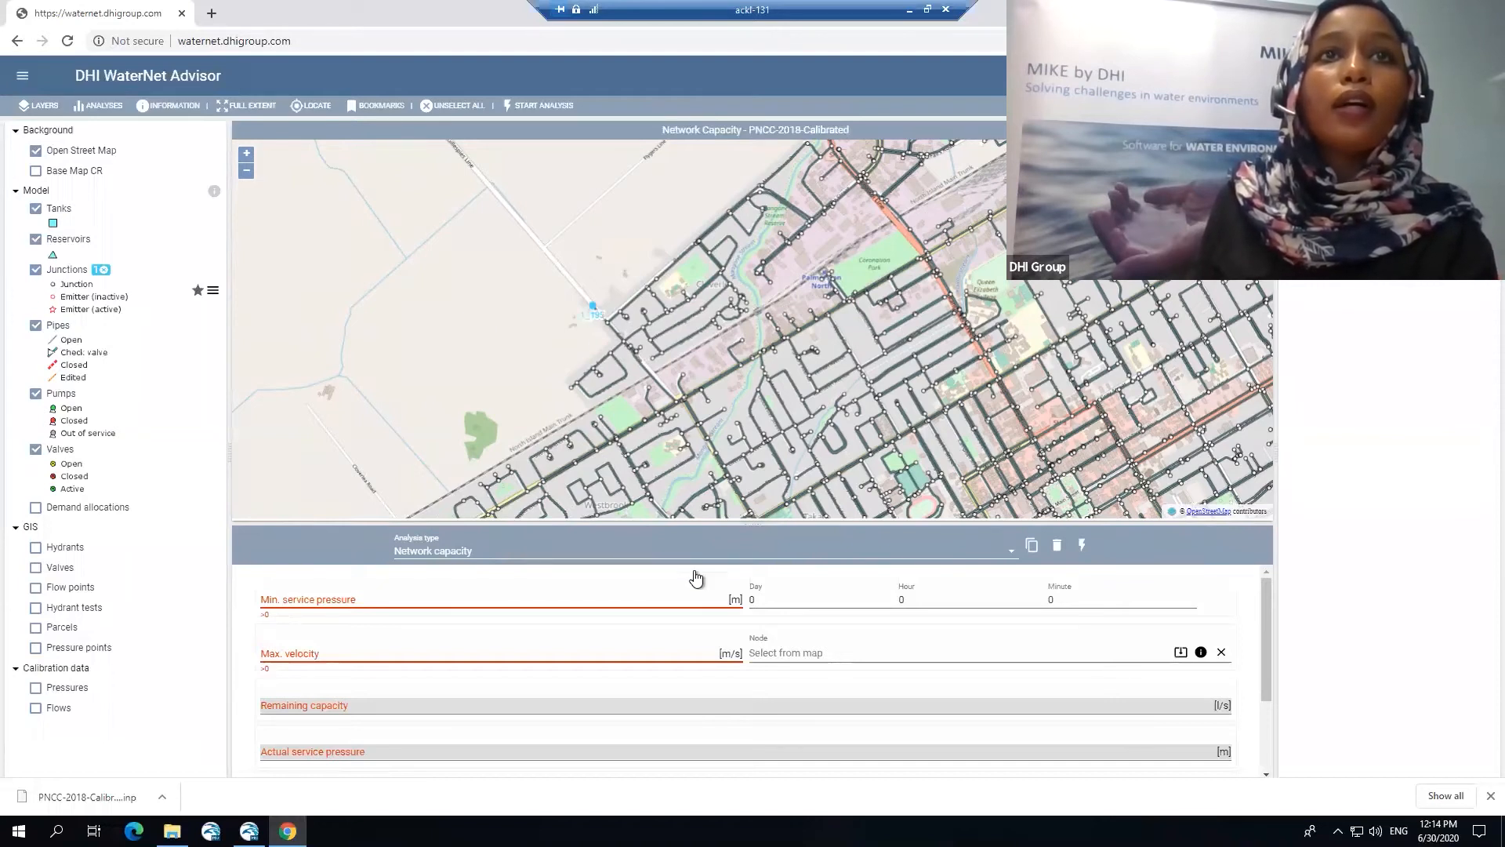
click(1181, 652)
click(491, 586)
text(4)
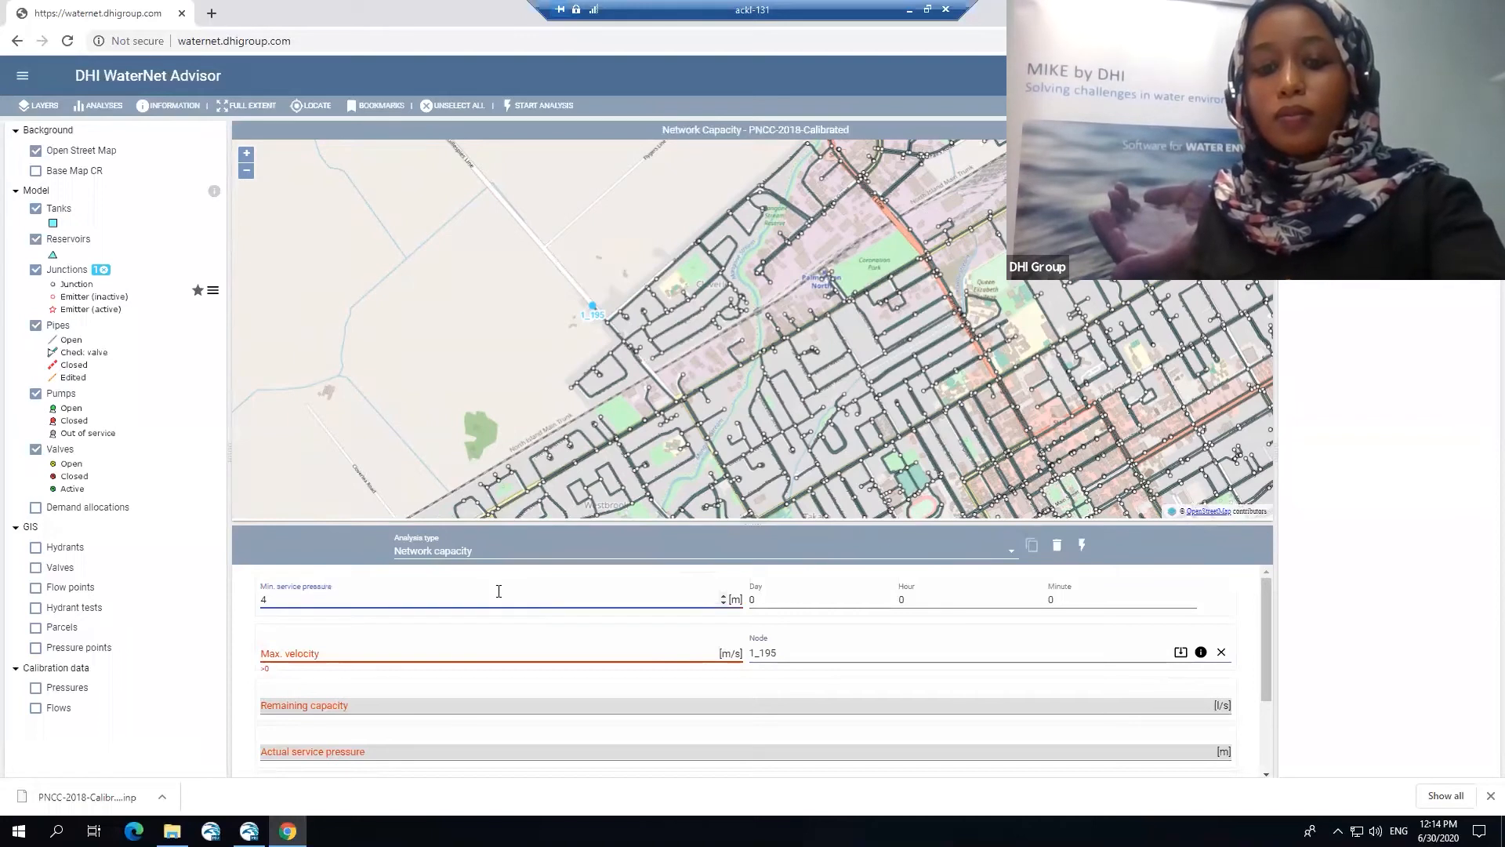
text(0)
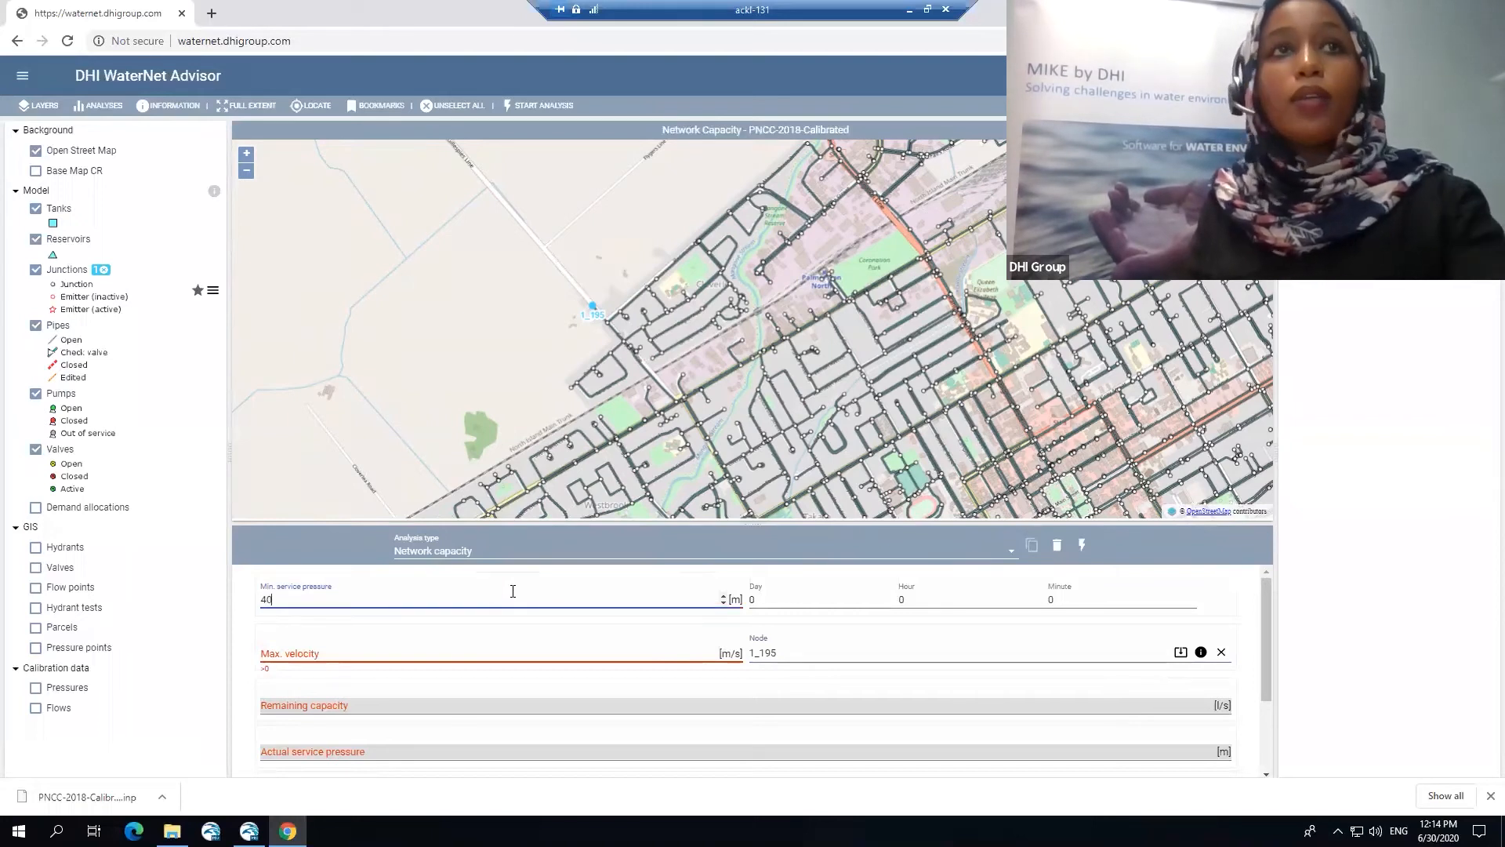
Set the network capacity analysis's maximum velocity to 1 m/s and its hour to 9
click(353, 649)
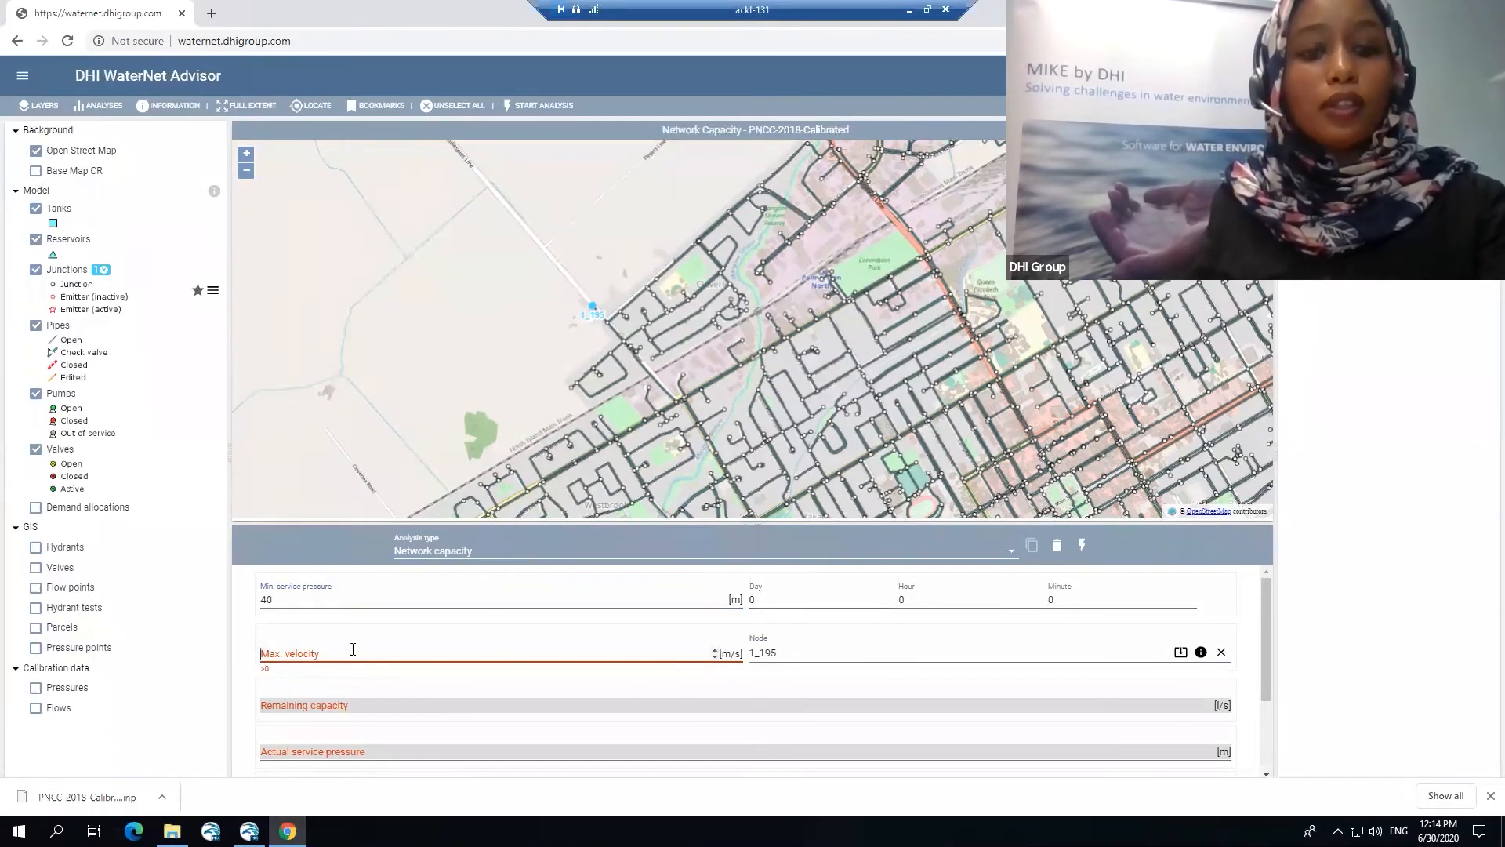
text(1)
click(893, 600)
drag(893, 600, 933, 603)
text(9)
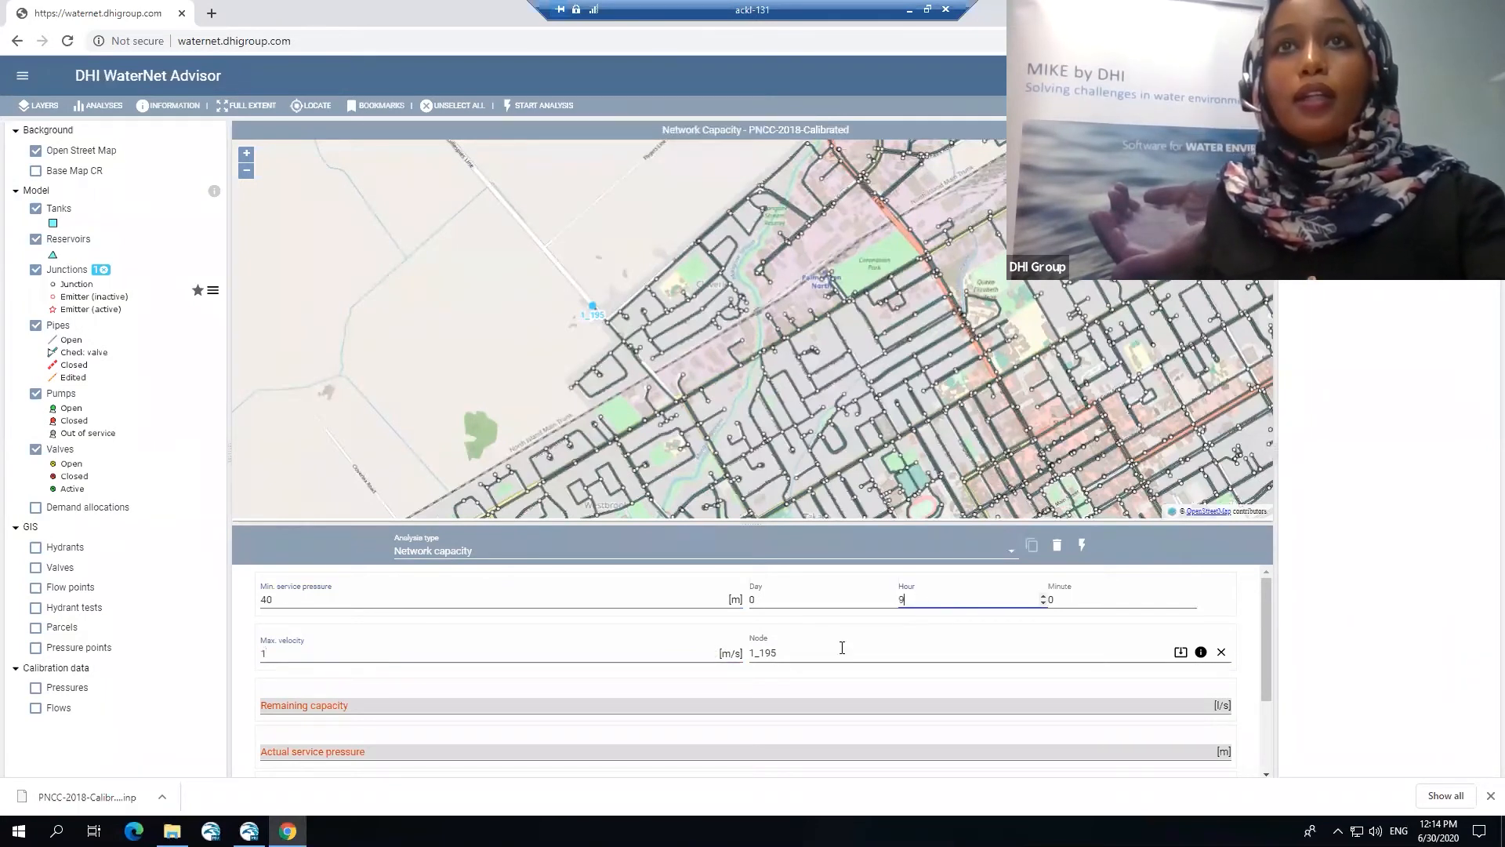
Run the network capacity analysis and review its remaining capacity, actual service pressure, actual velocity and existing demand
click(1085, 546)
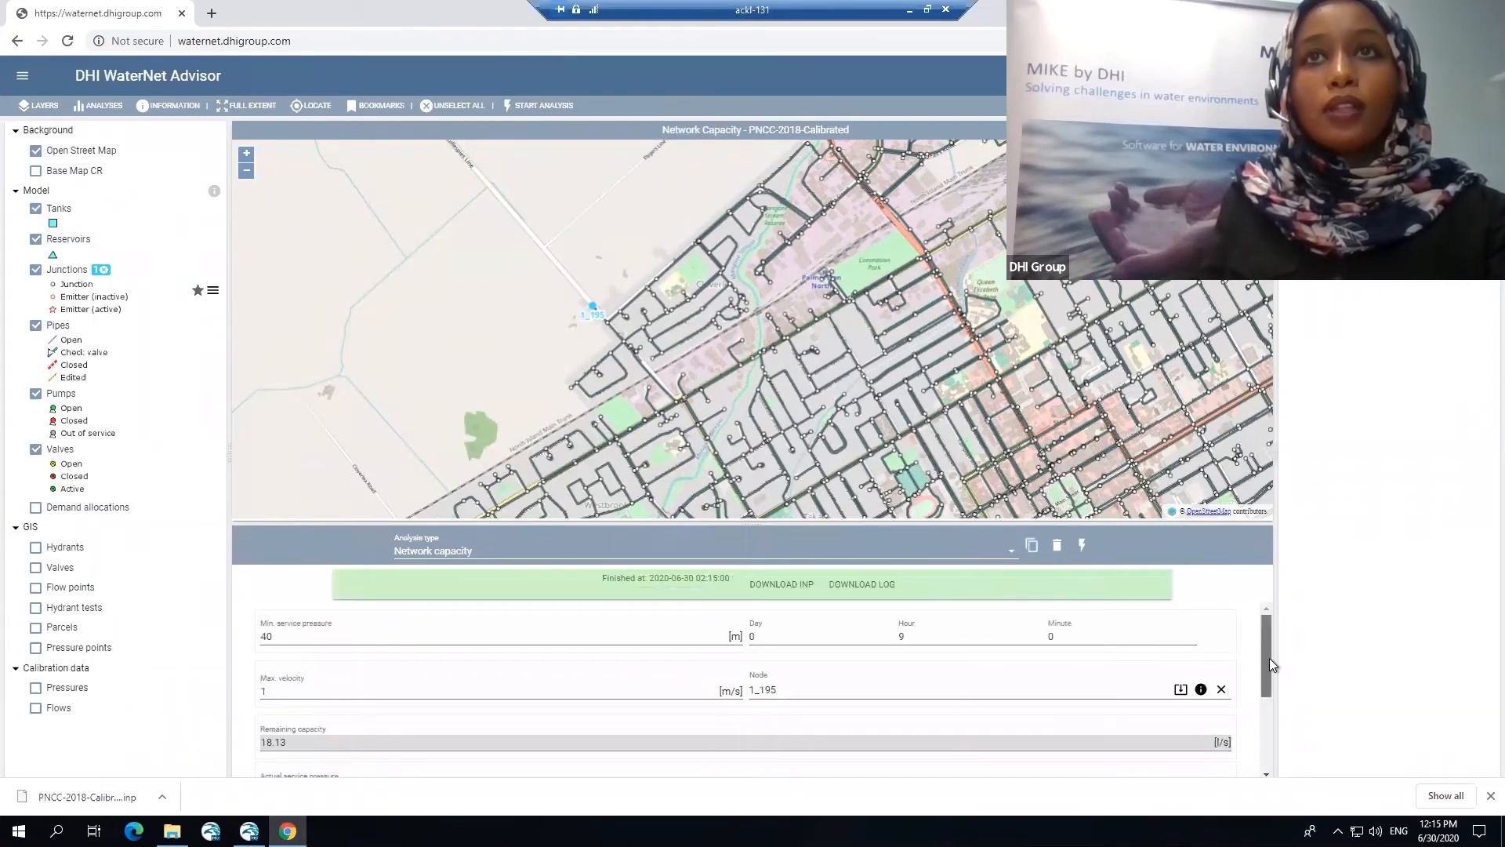
scroll(1270, 665, down, 1)
scroll(1268, 674, down, 1)
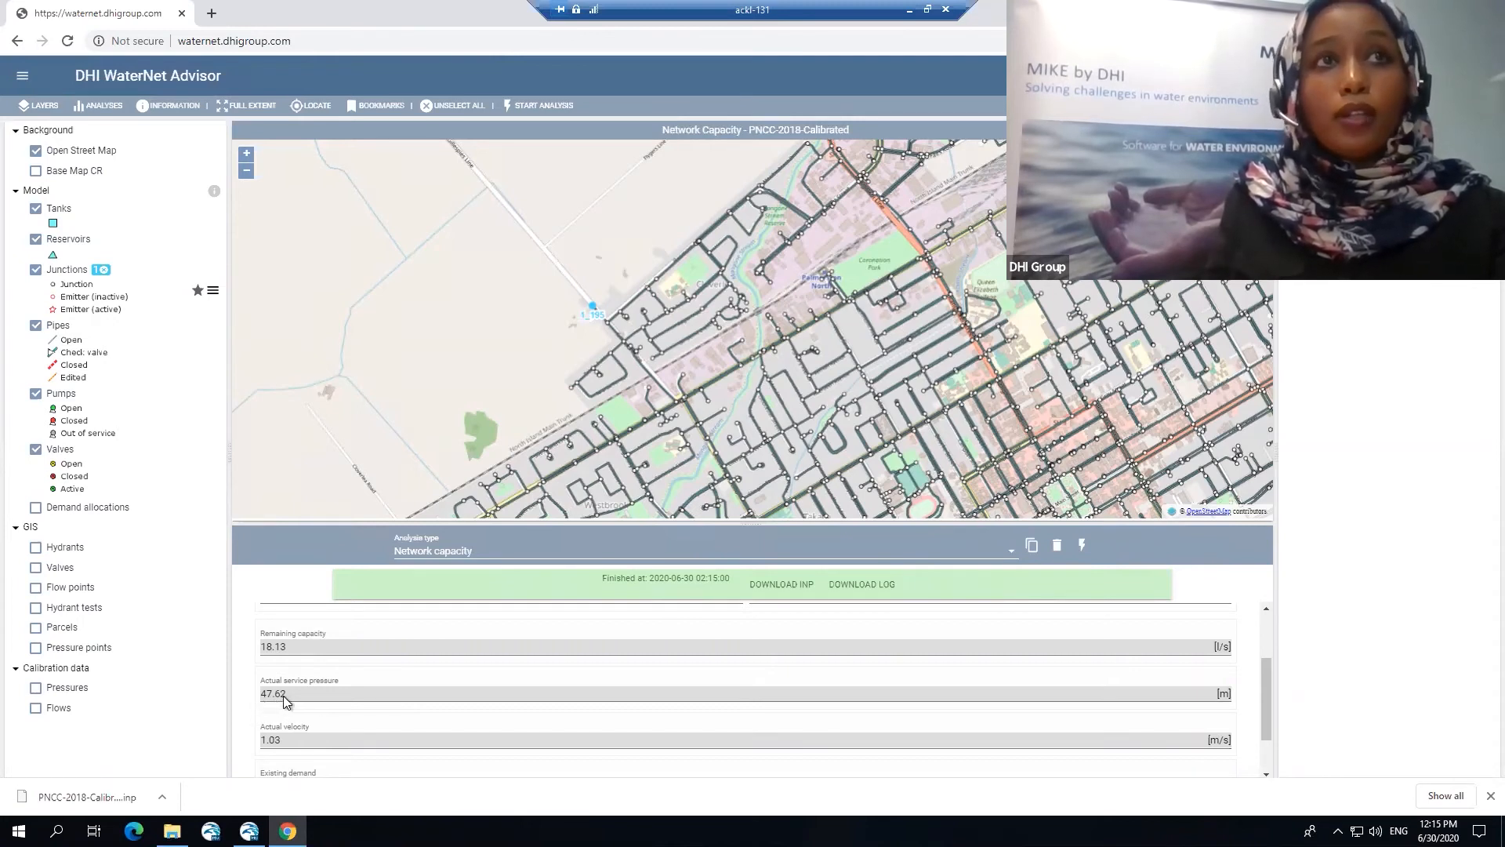
scroll(290, 726, down, 1)
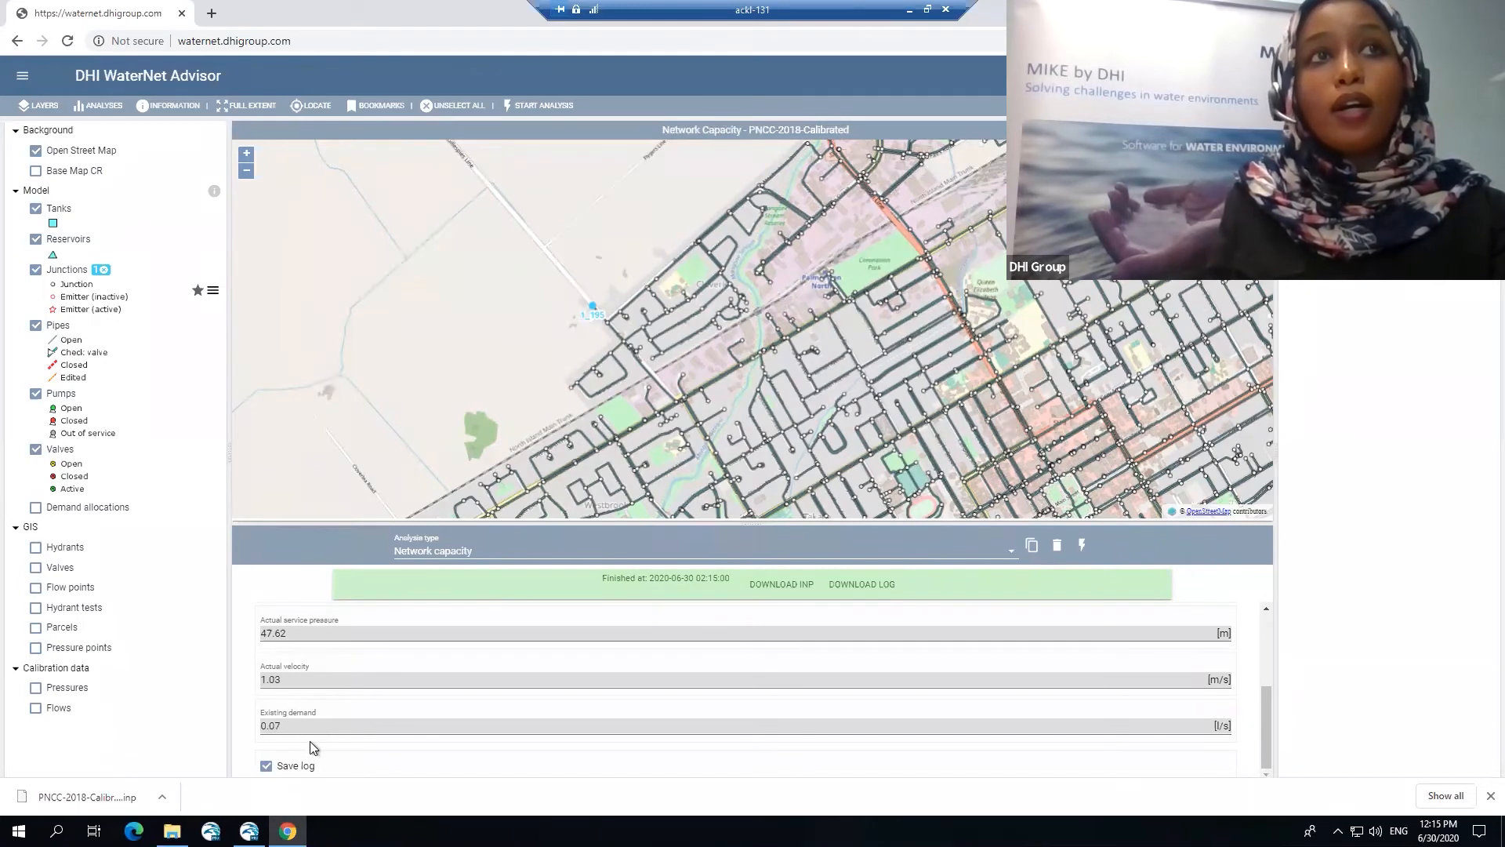
scroll(374, 727, up, 3)
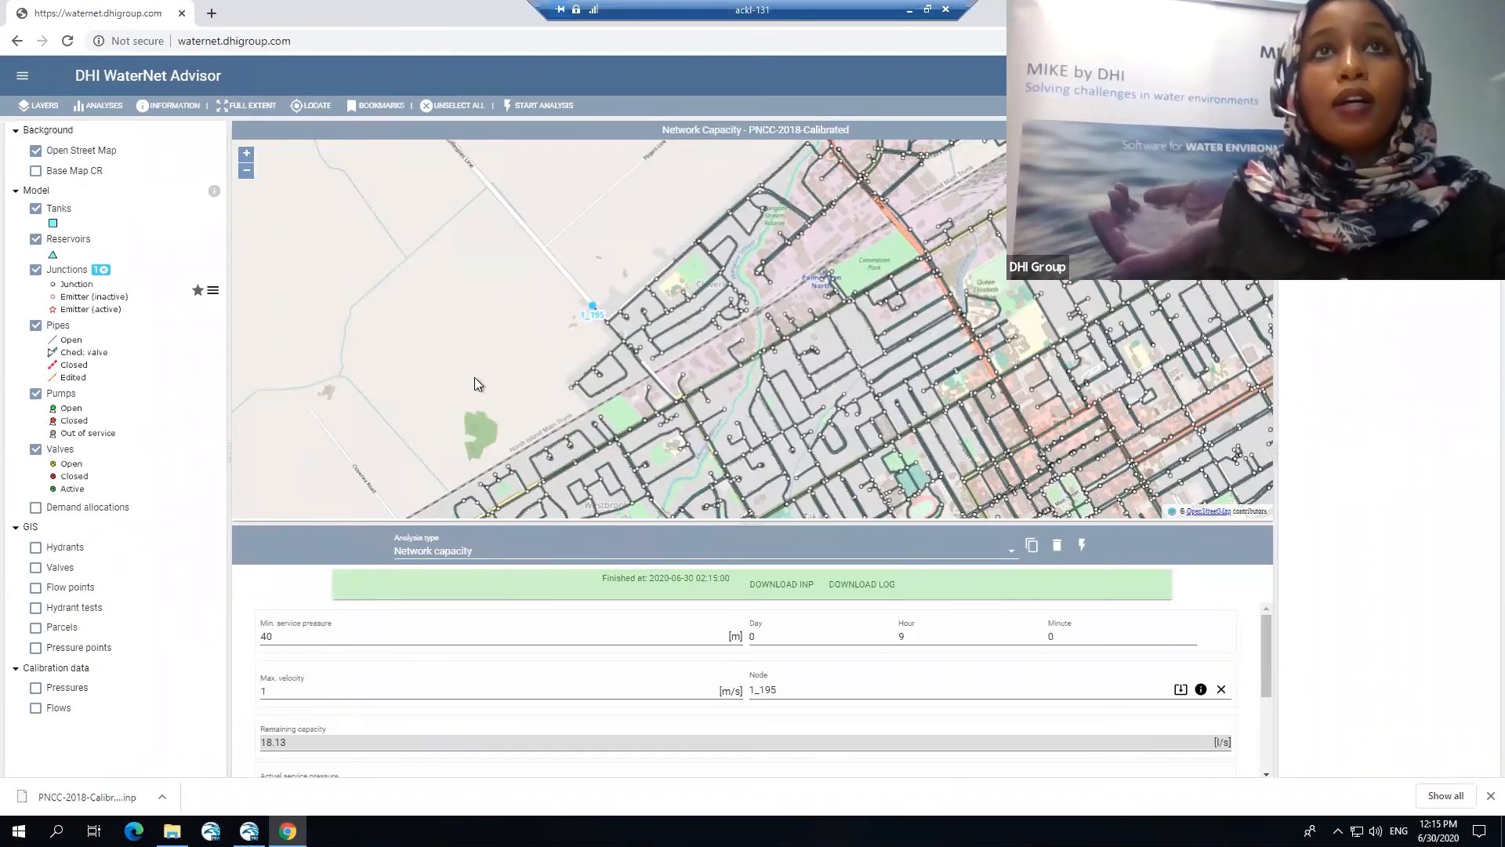
Create a Fire flow analysis in the Network Capacity scenario and show the GIS Hydrants layer on the map
click(780, 555)
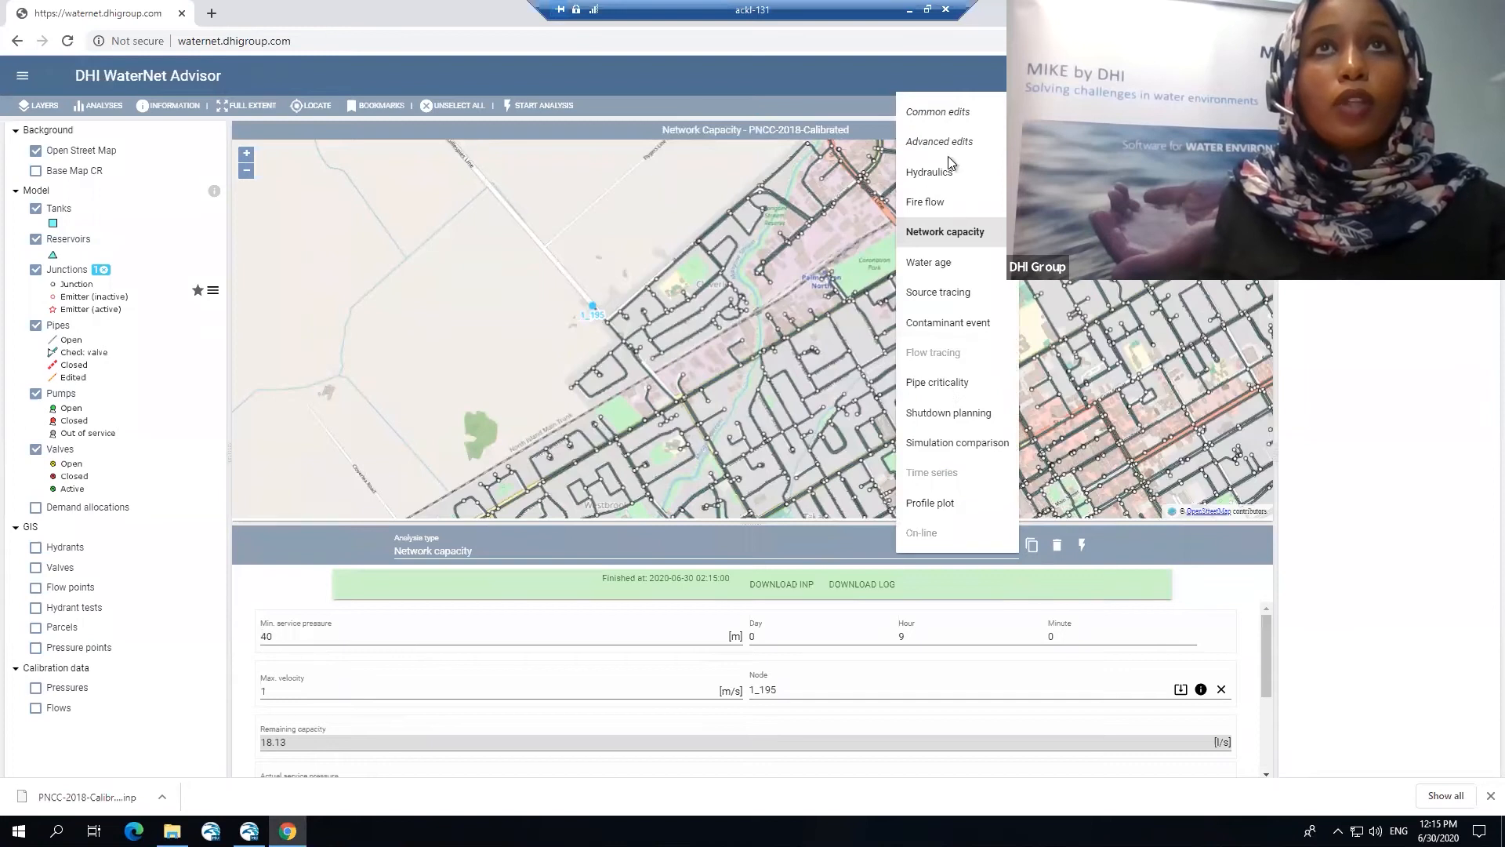
click(937, 202)
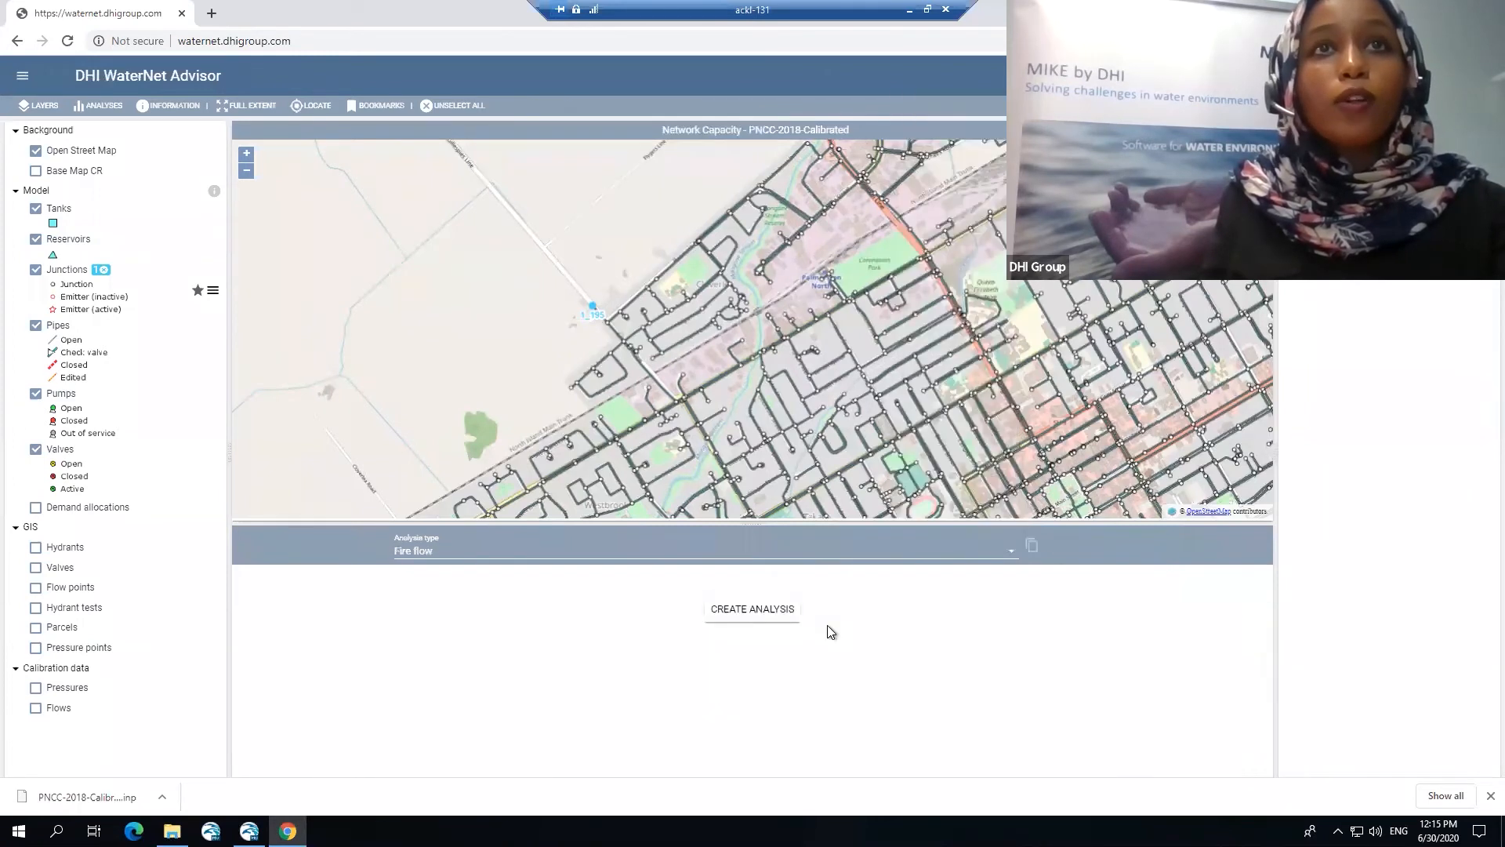
click(781, 616)
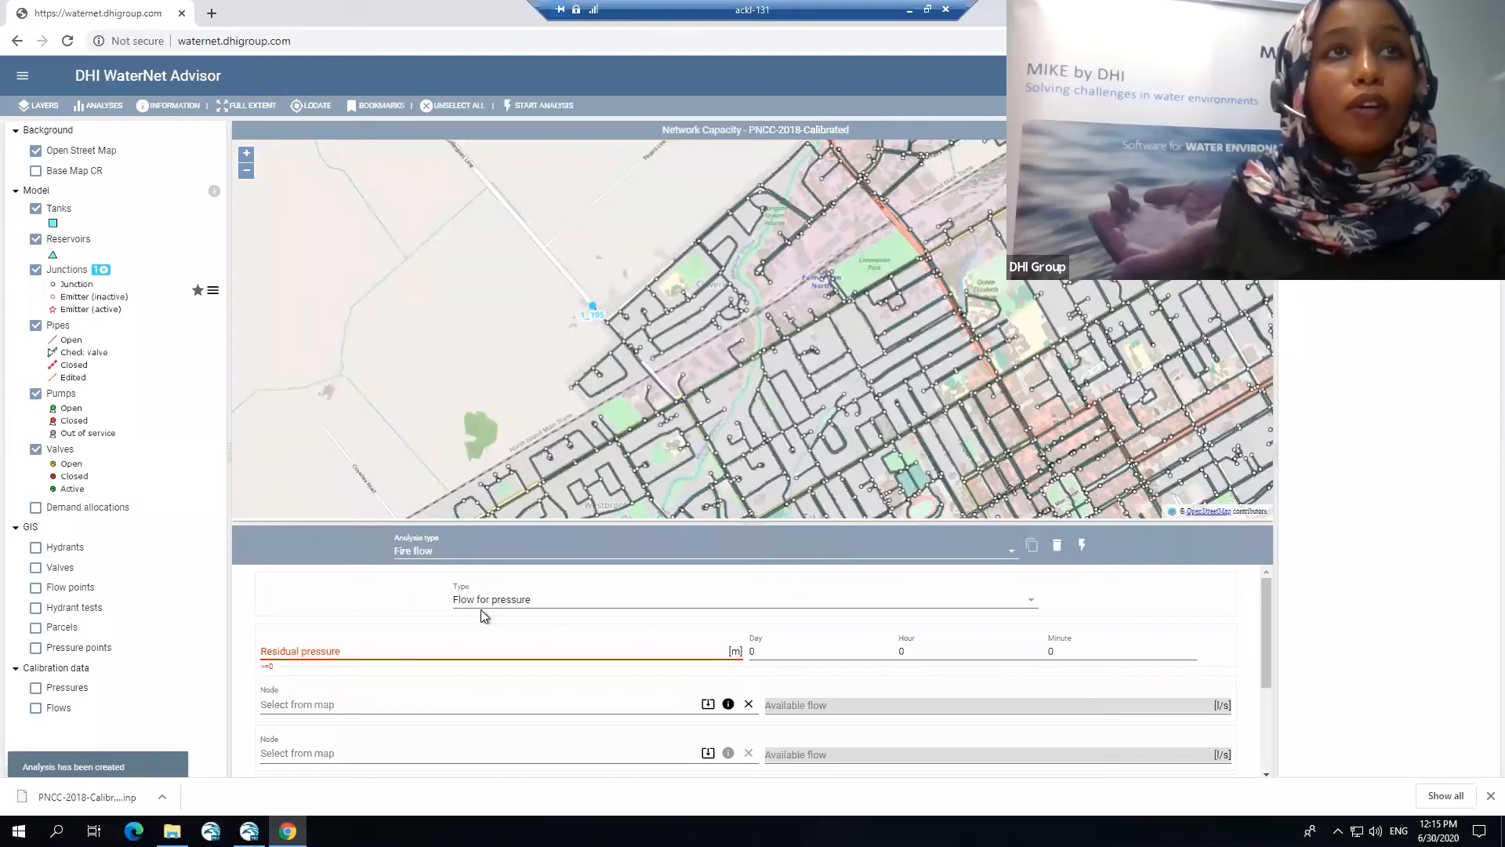
scroll(551, 719, down, 1)
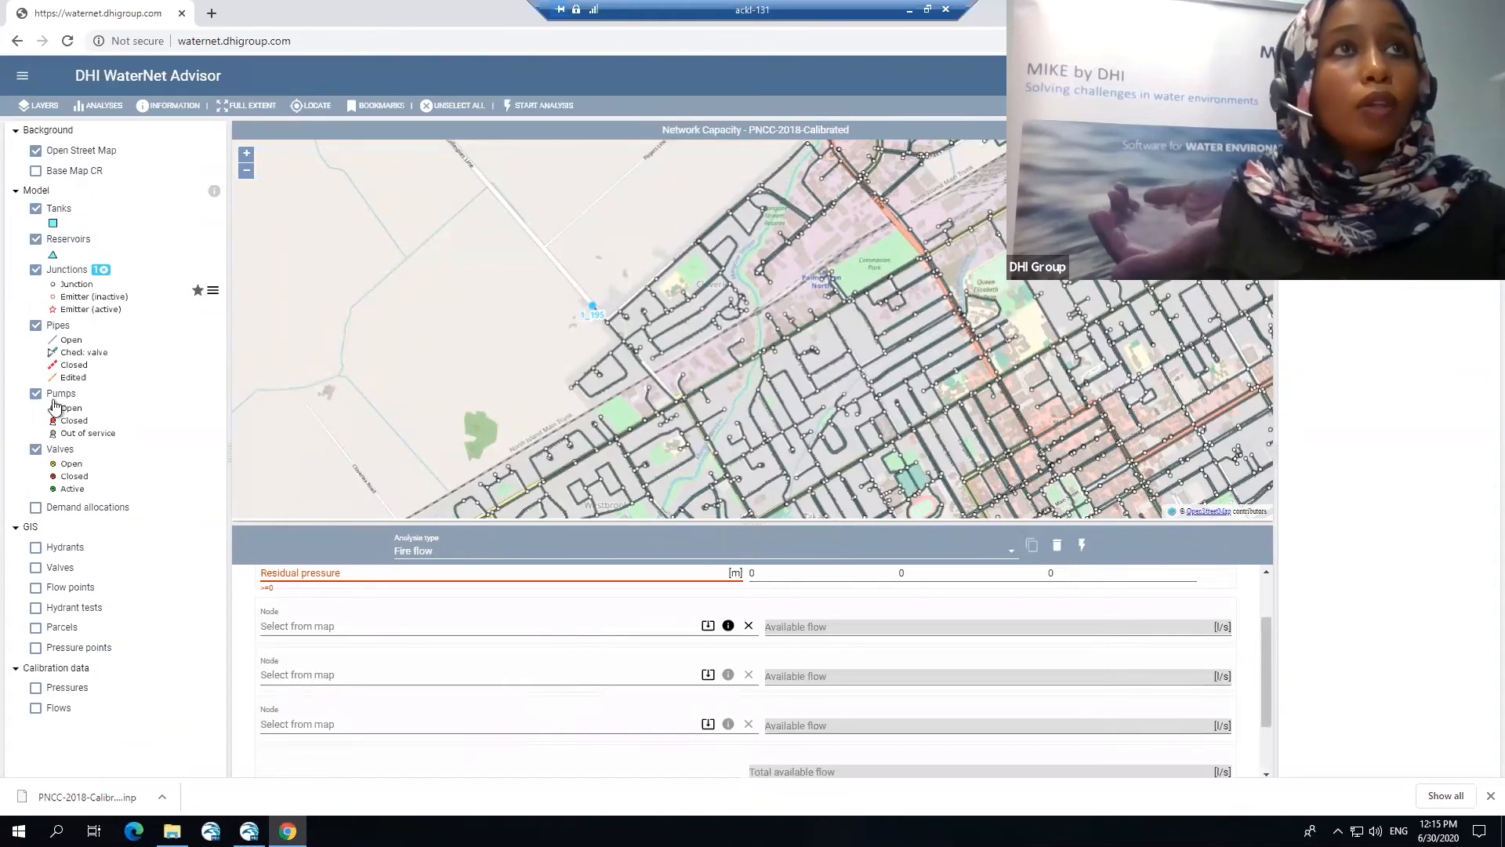
click(35, 549)
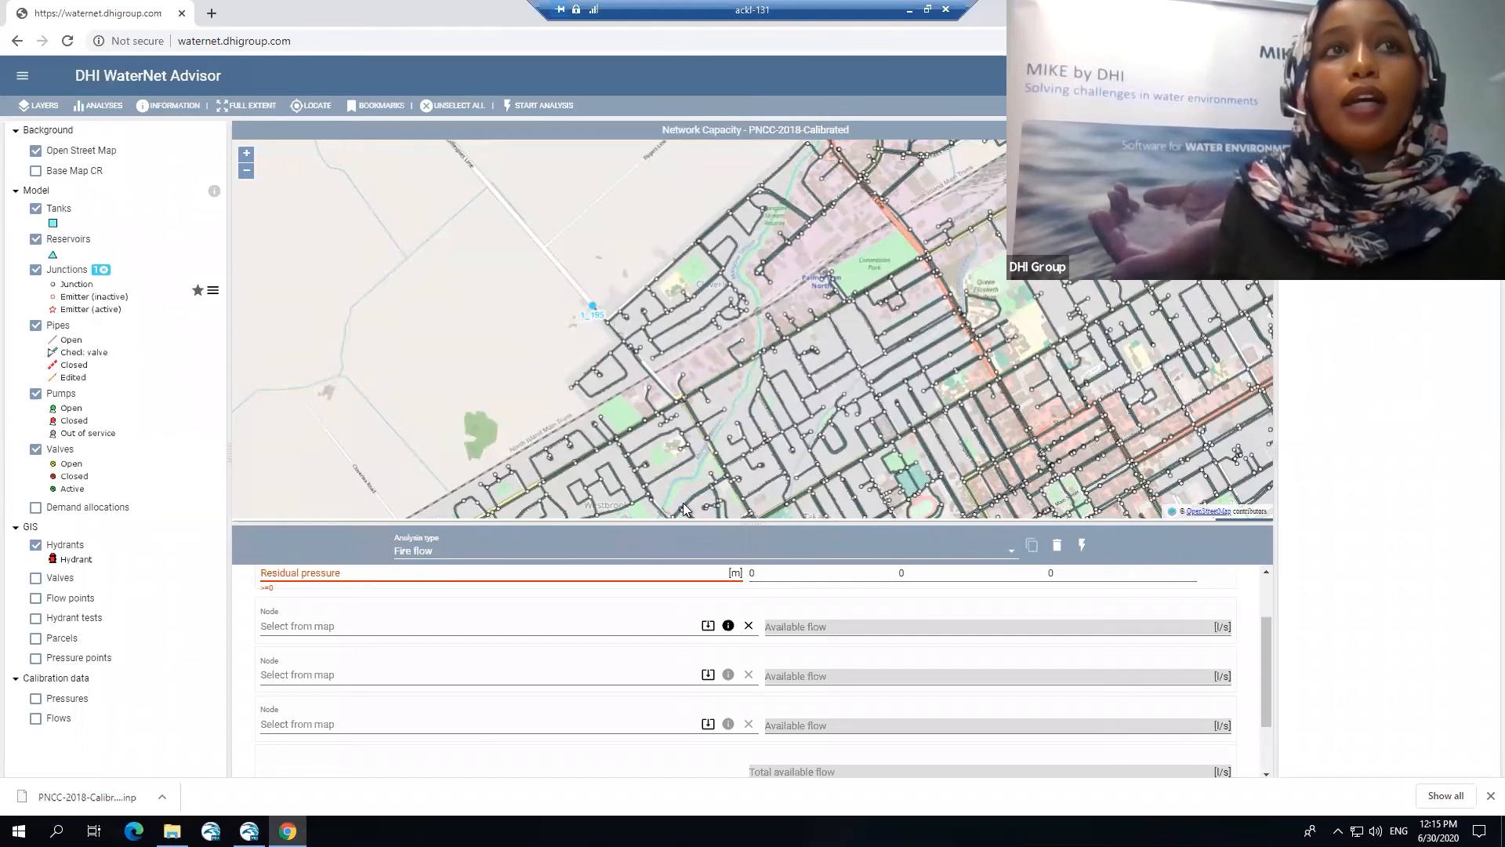
Select junctions 1_288 and 1_297 along Rimu Place and assign 1_288, 1_297 and 1_195 as the fire flow nodes
scroll(633, 317, up, 1)
scroll(592, 313, up, 1)
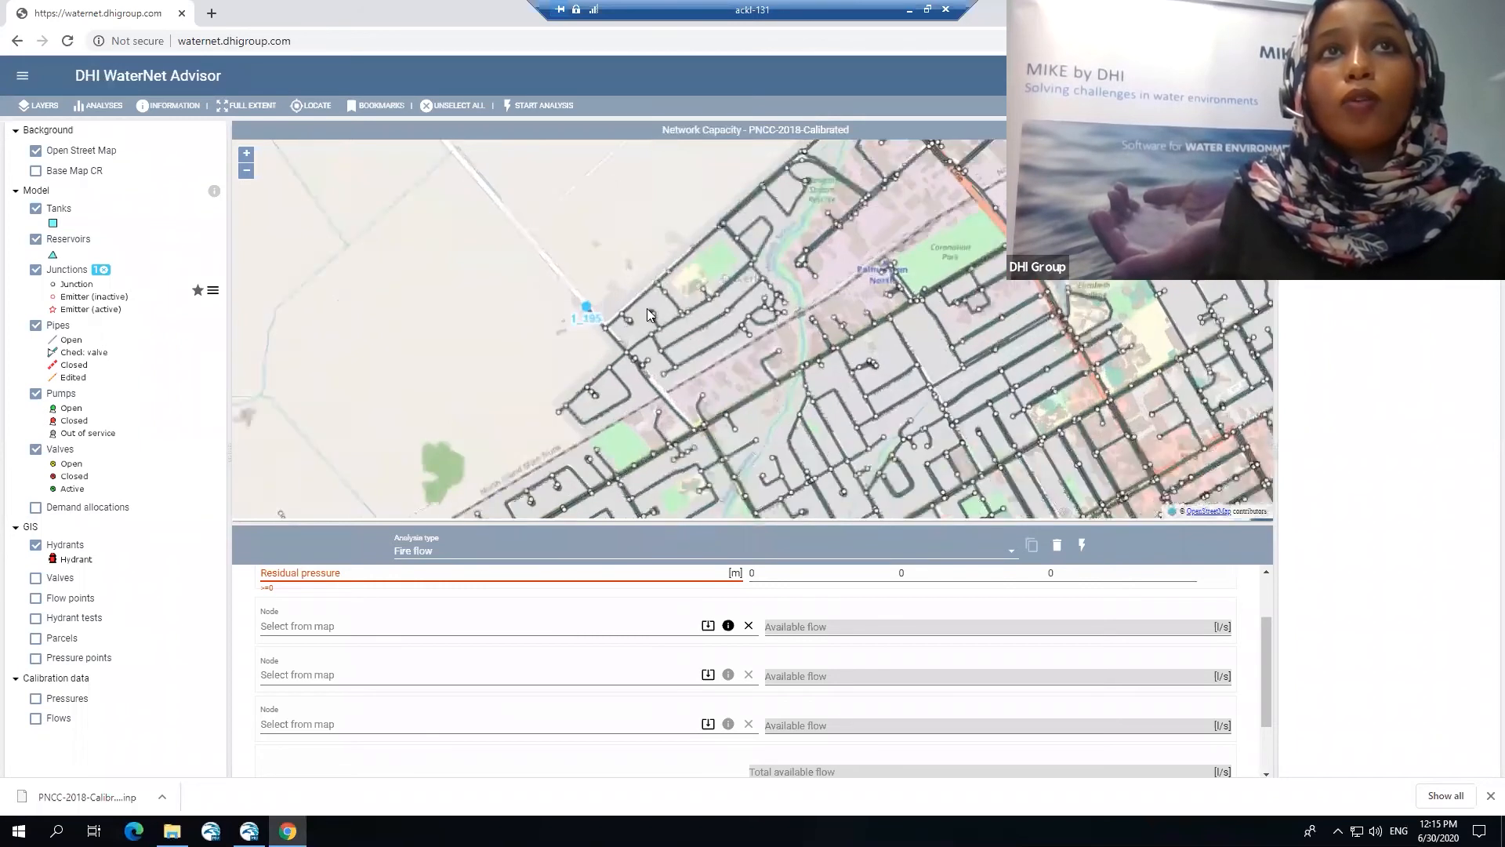
scroll(567, 323, up, 1)
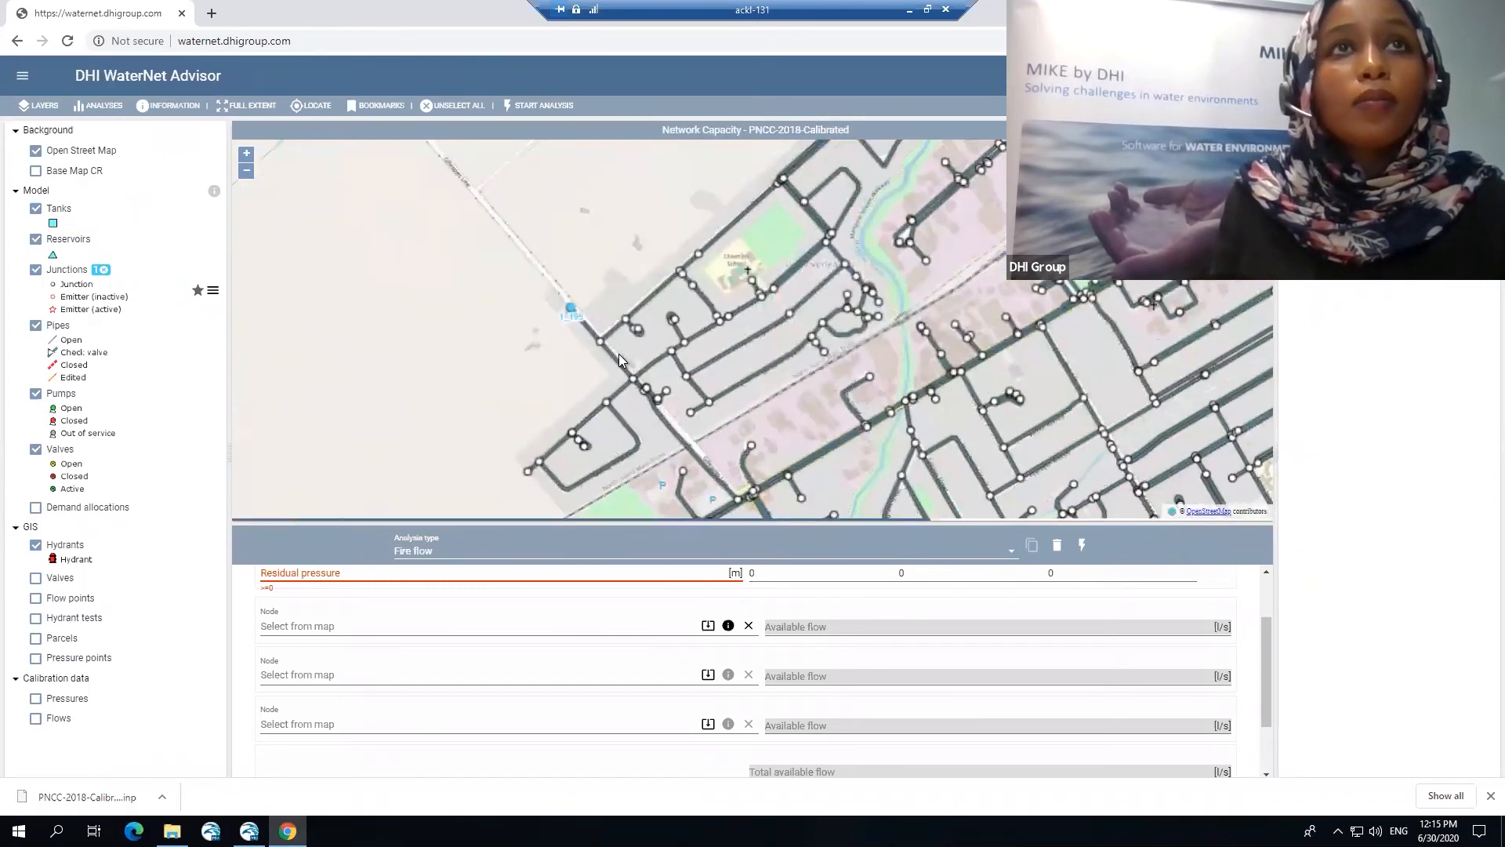
scroll(654, 357, up, 1)
scroll(671, 321, up, 2)
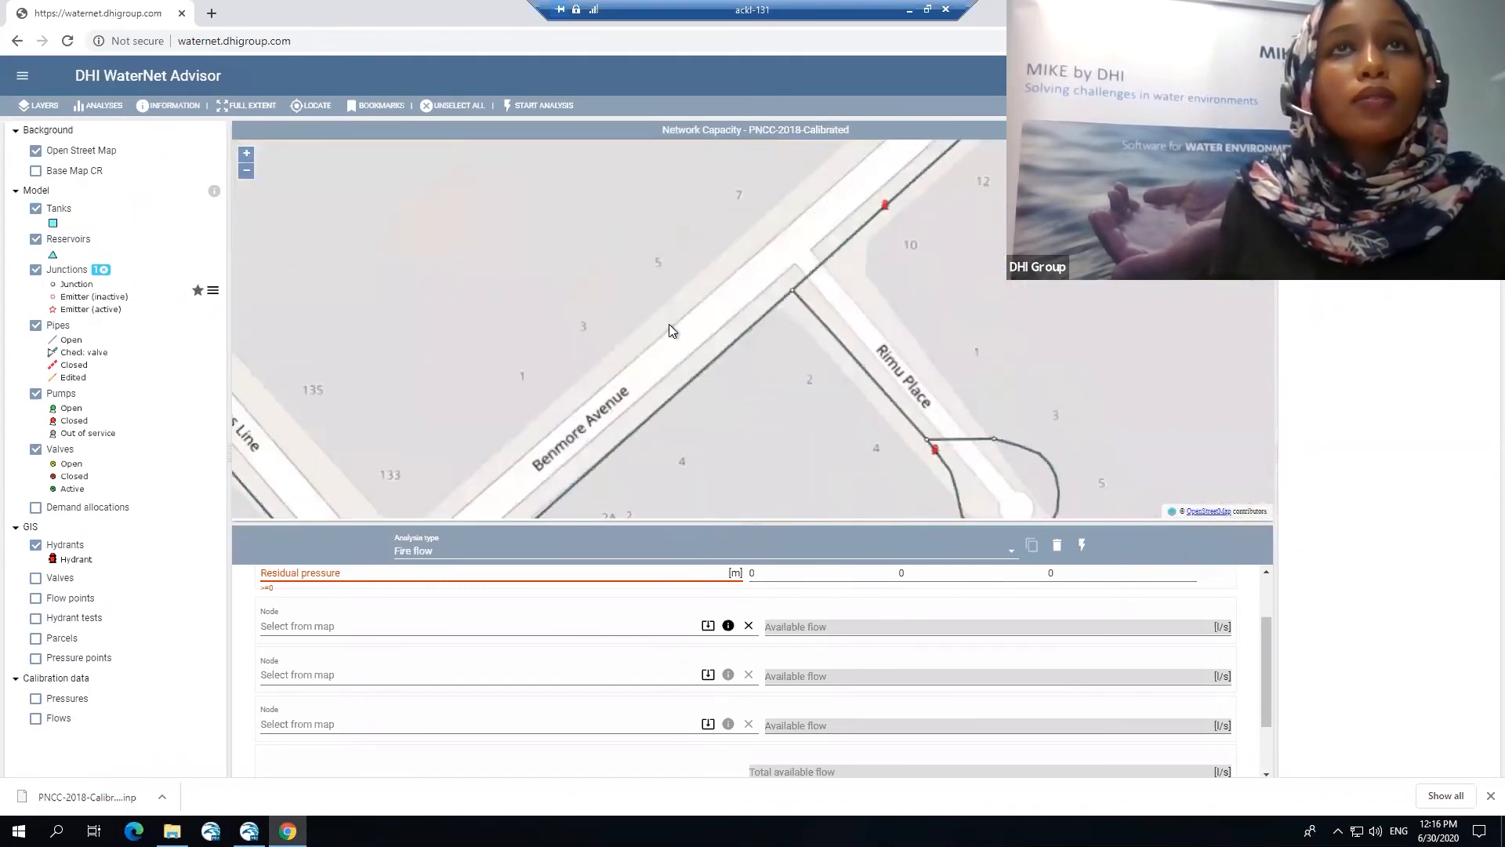
scroll(671, 321, down, 3)
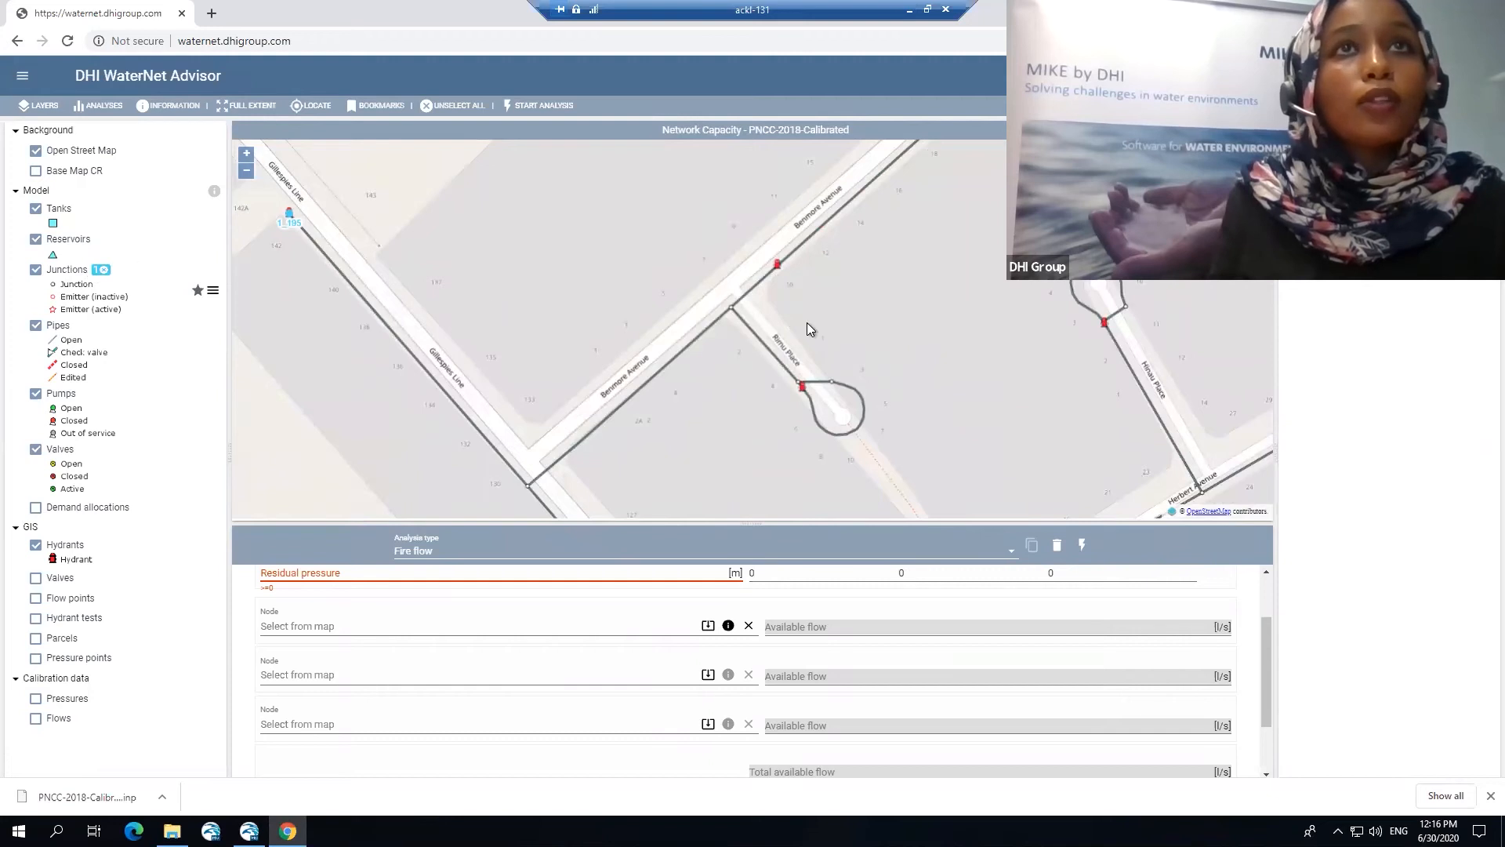
click(731, 308)
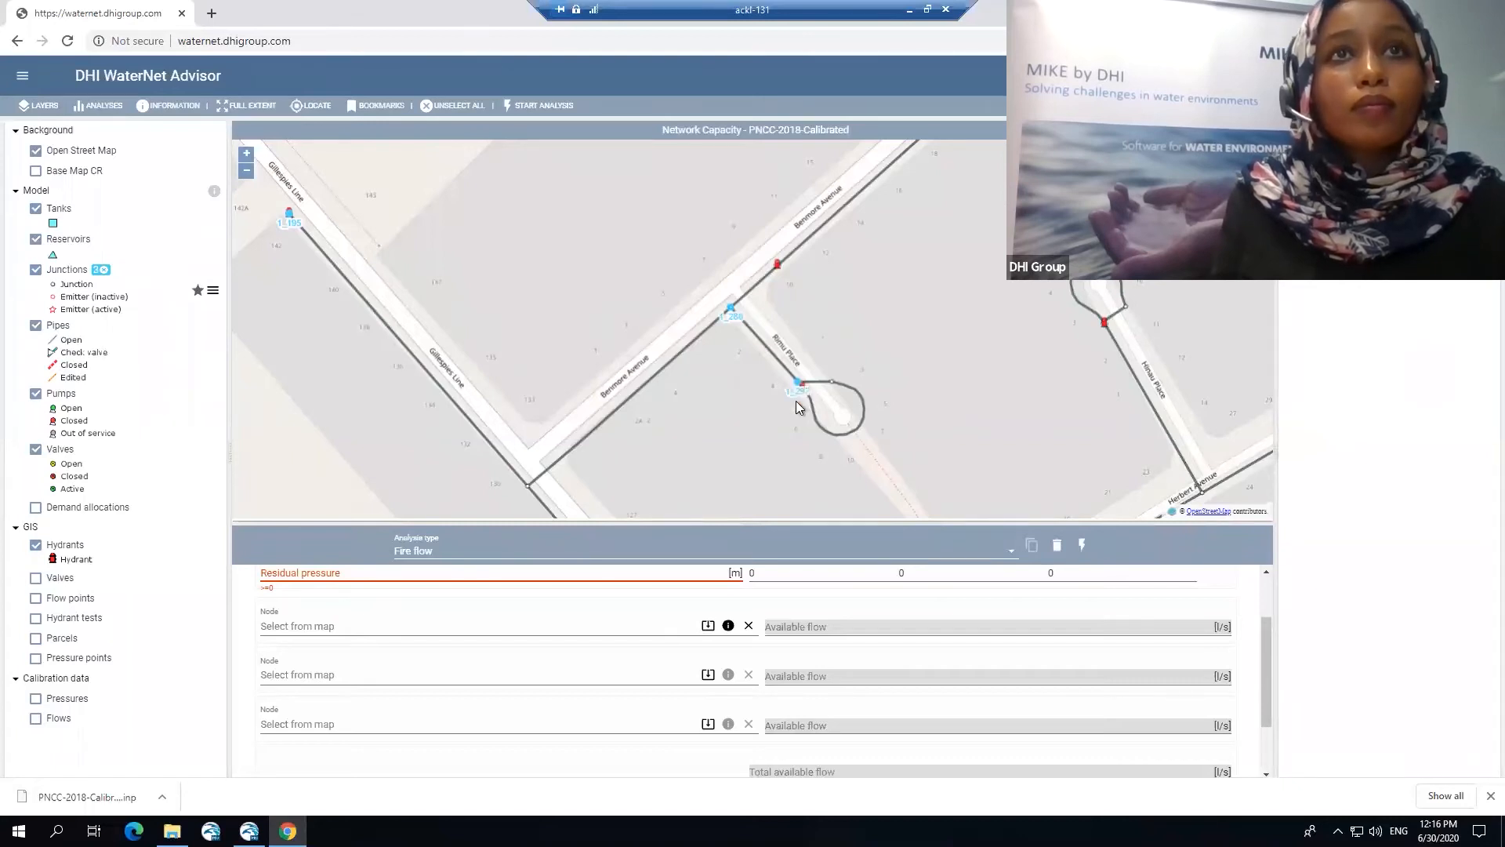
click(708, 674)
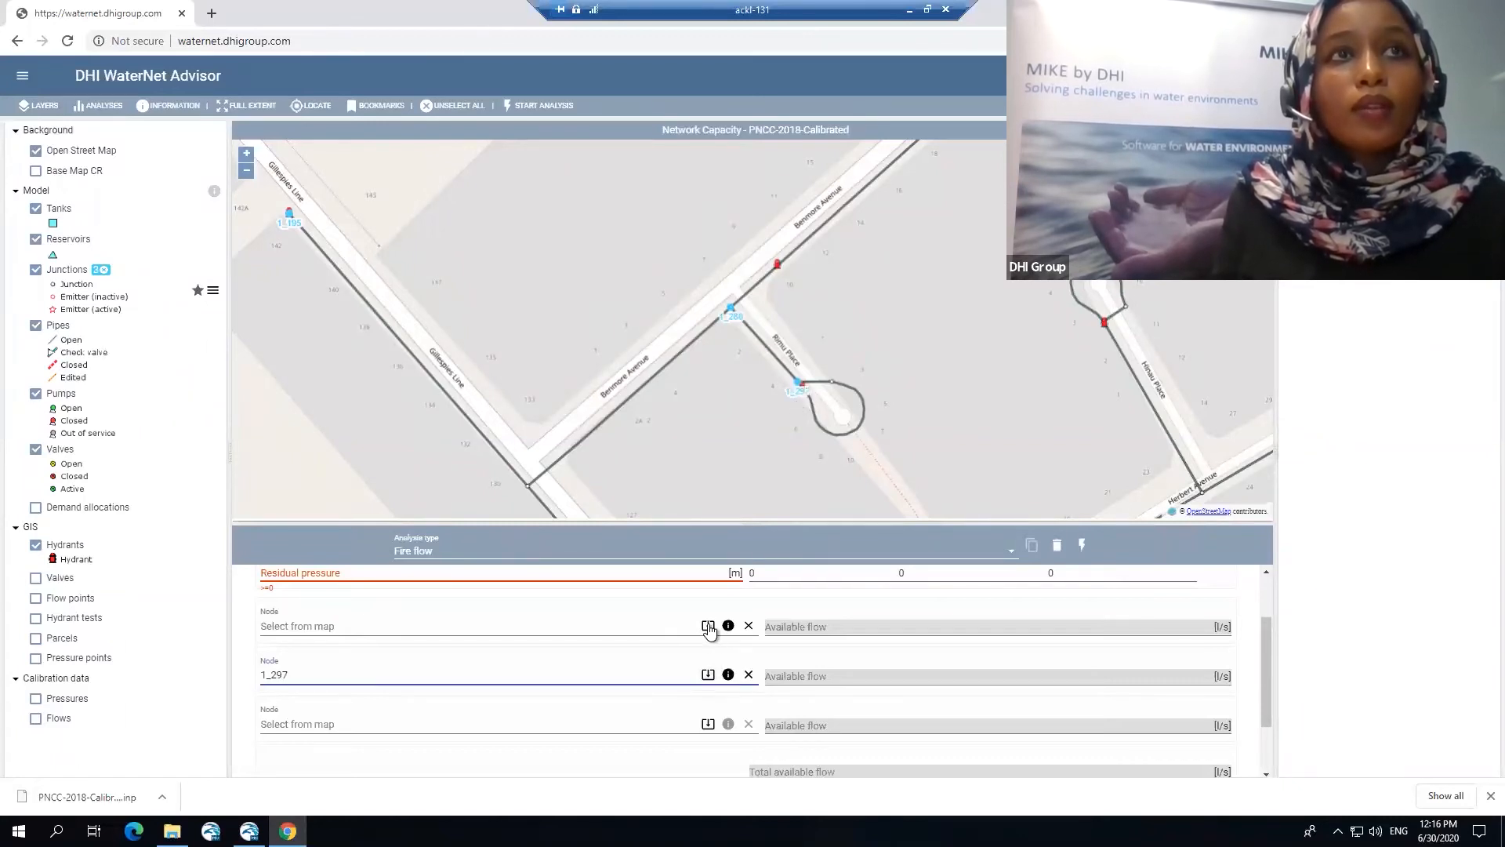
click(708, 625)
click(708, 724)
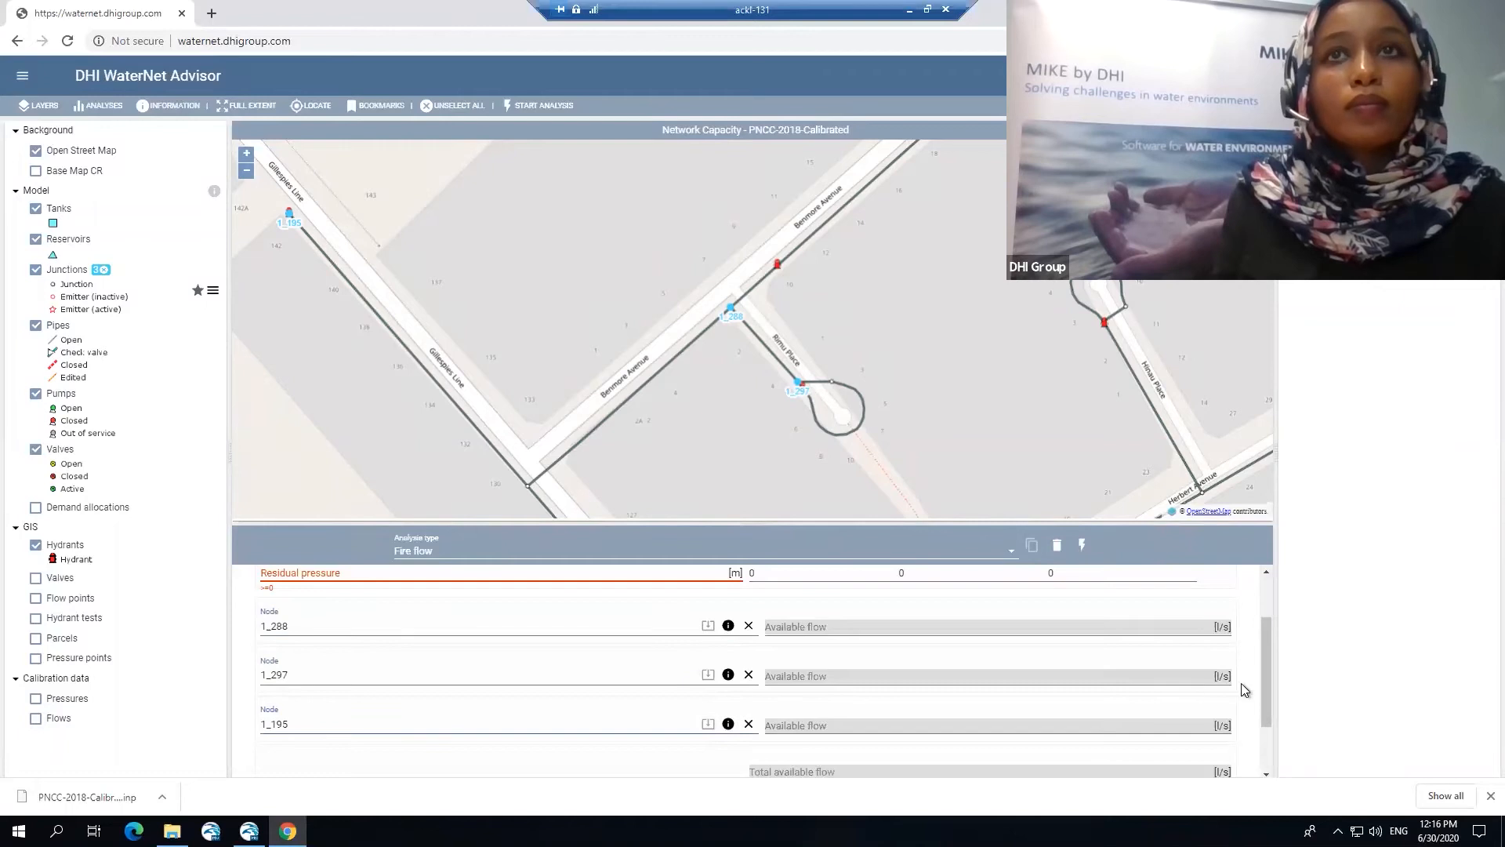
Set the residual pressure to 40 m and the hour to 9, keeping the fire flow type as Flow for pressure
drag(1268, 671, 1269, 604)
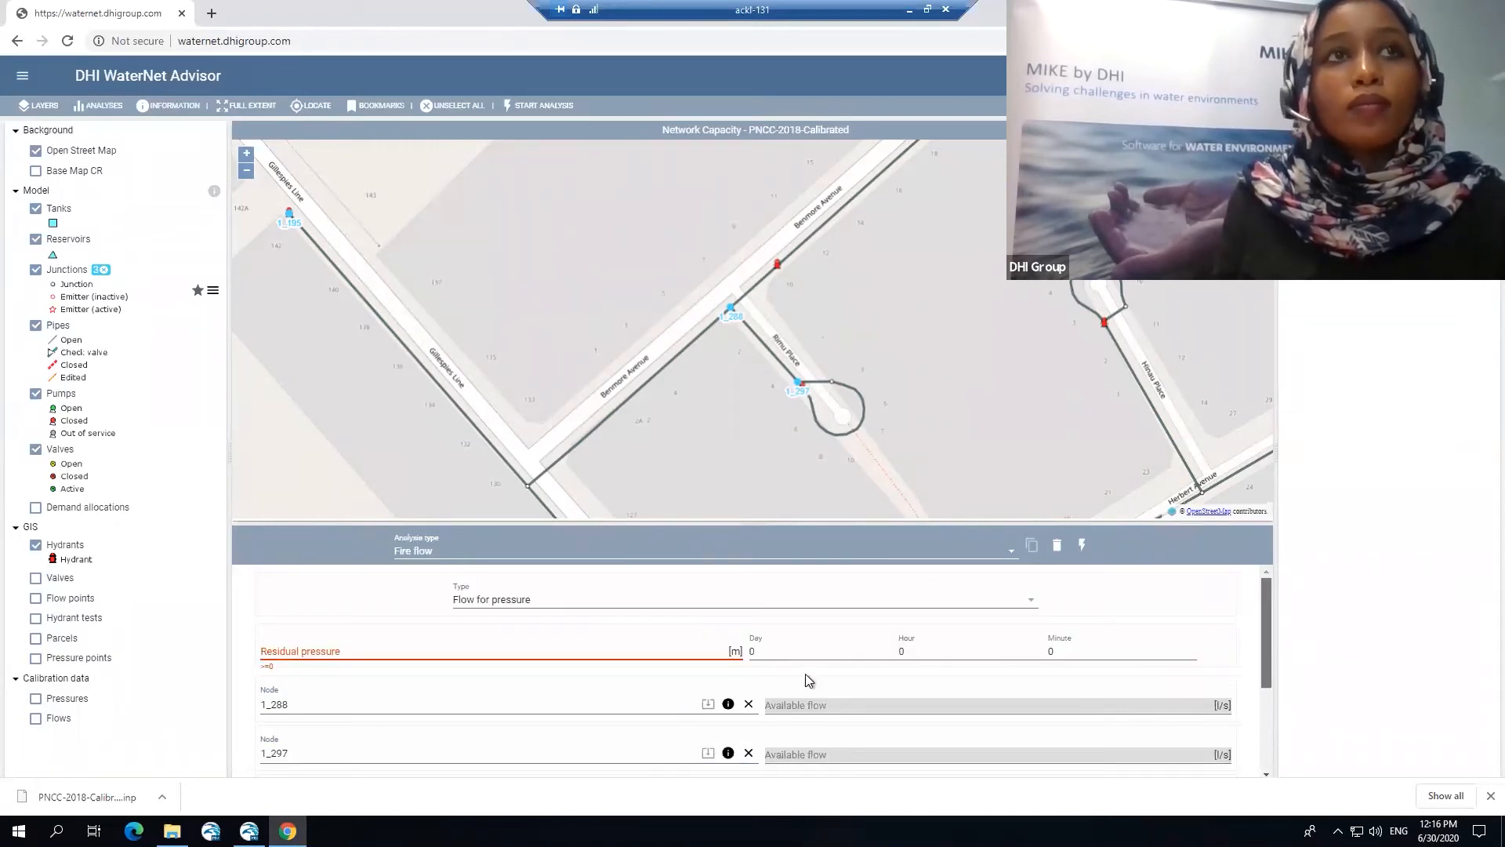
click(539, 650)
text(40)
double_click(897, 650)
text(9)
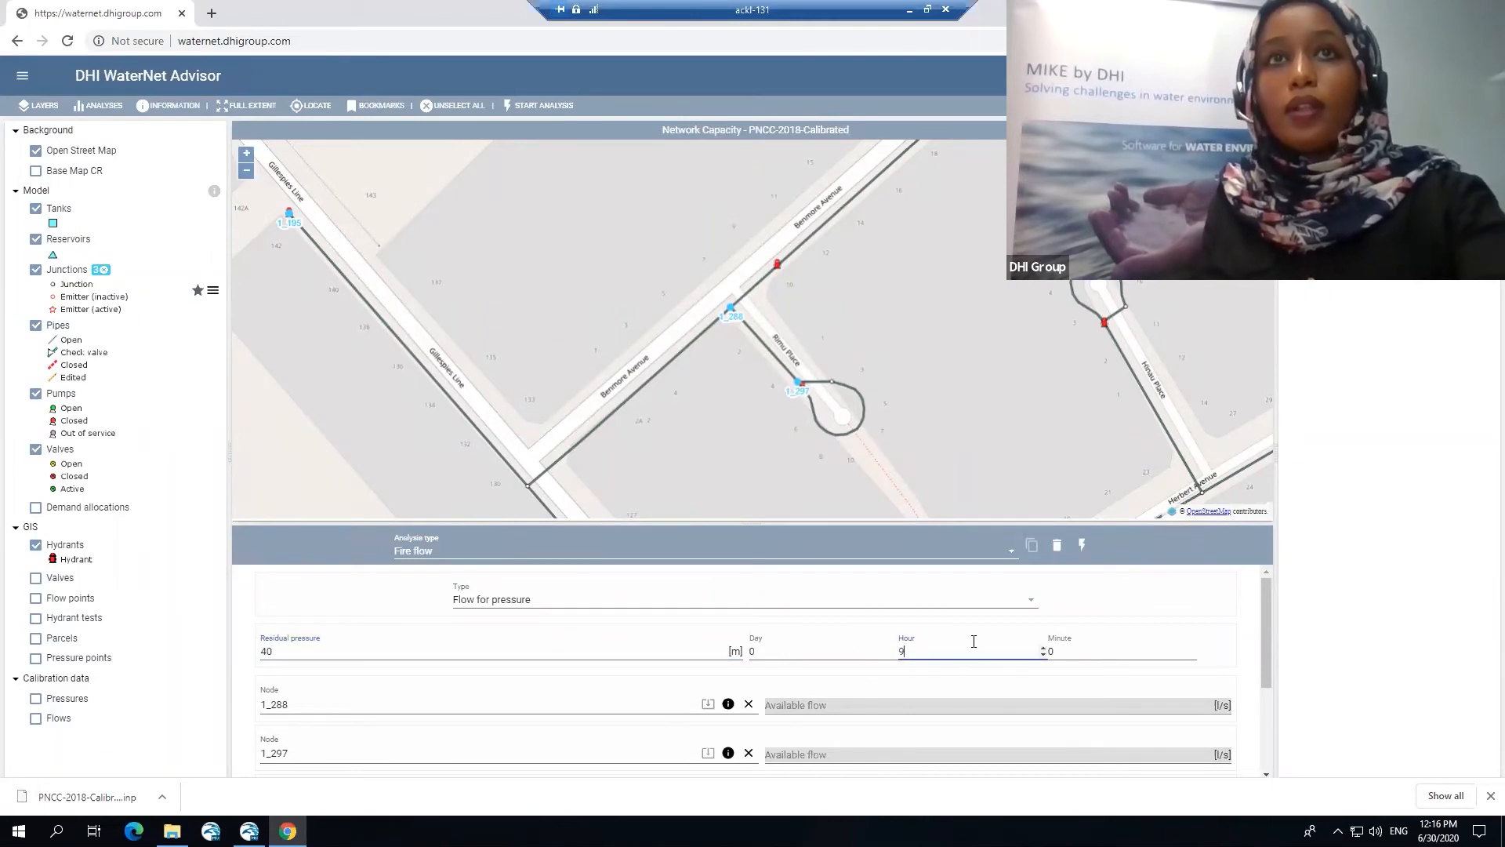
click(588, 598)
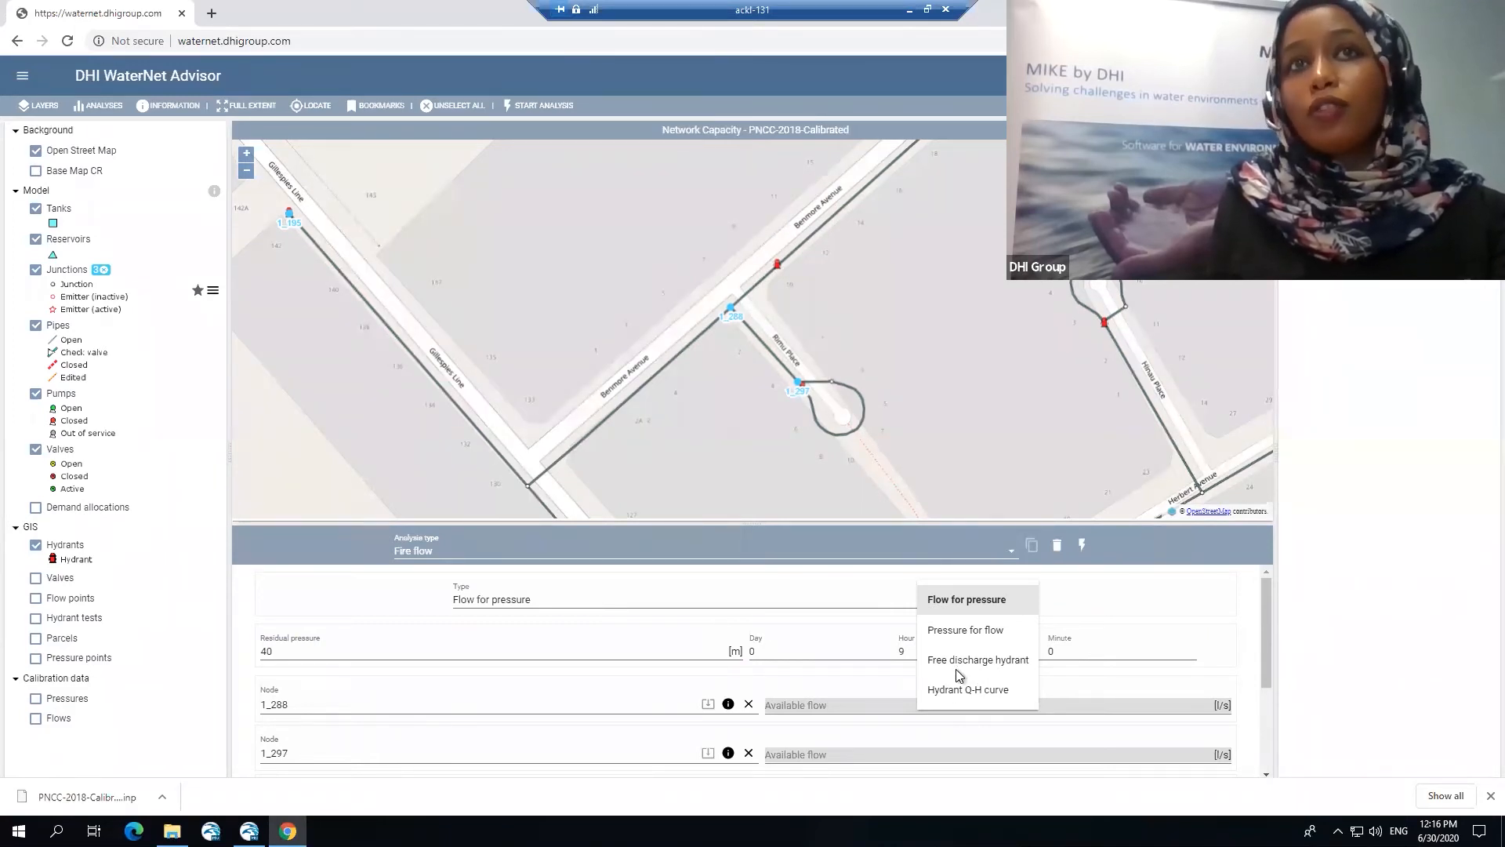
click(1147, 594)
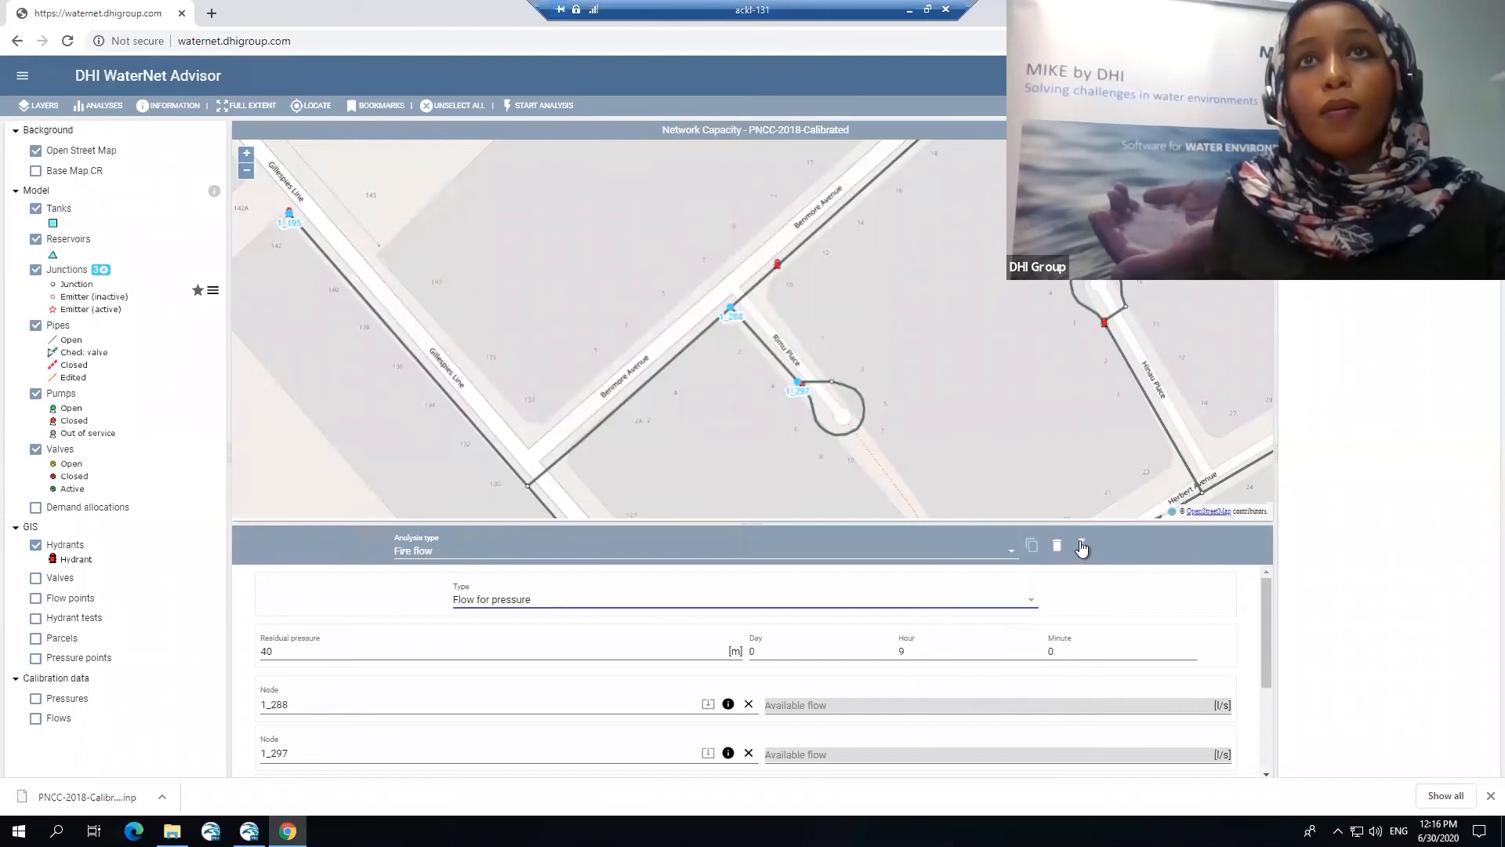
Run the fire flow analysis and review the available flow at each node and the total available flow
click(1082, 544)
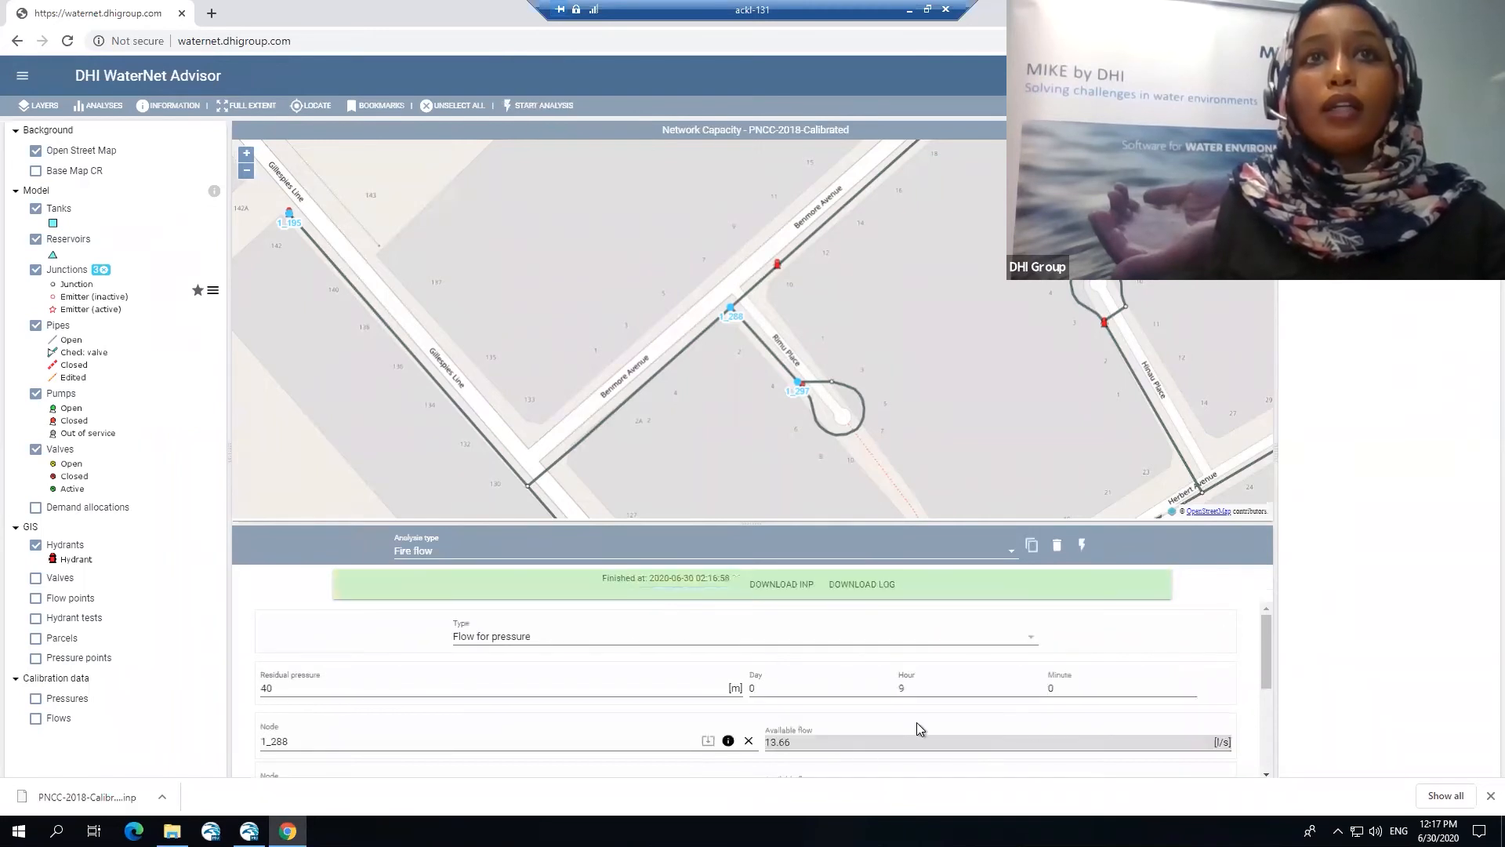
scroll(1129, 717, down, 2)
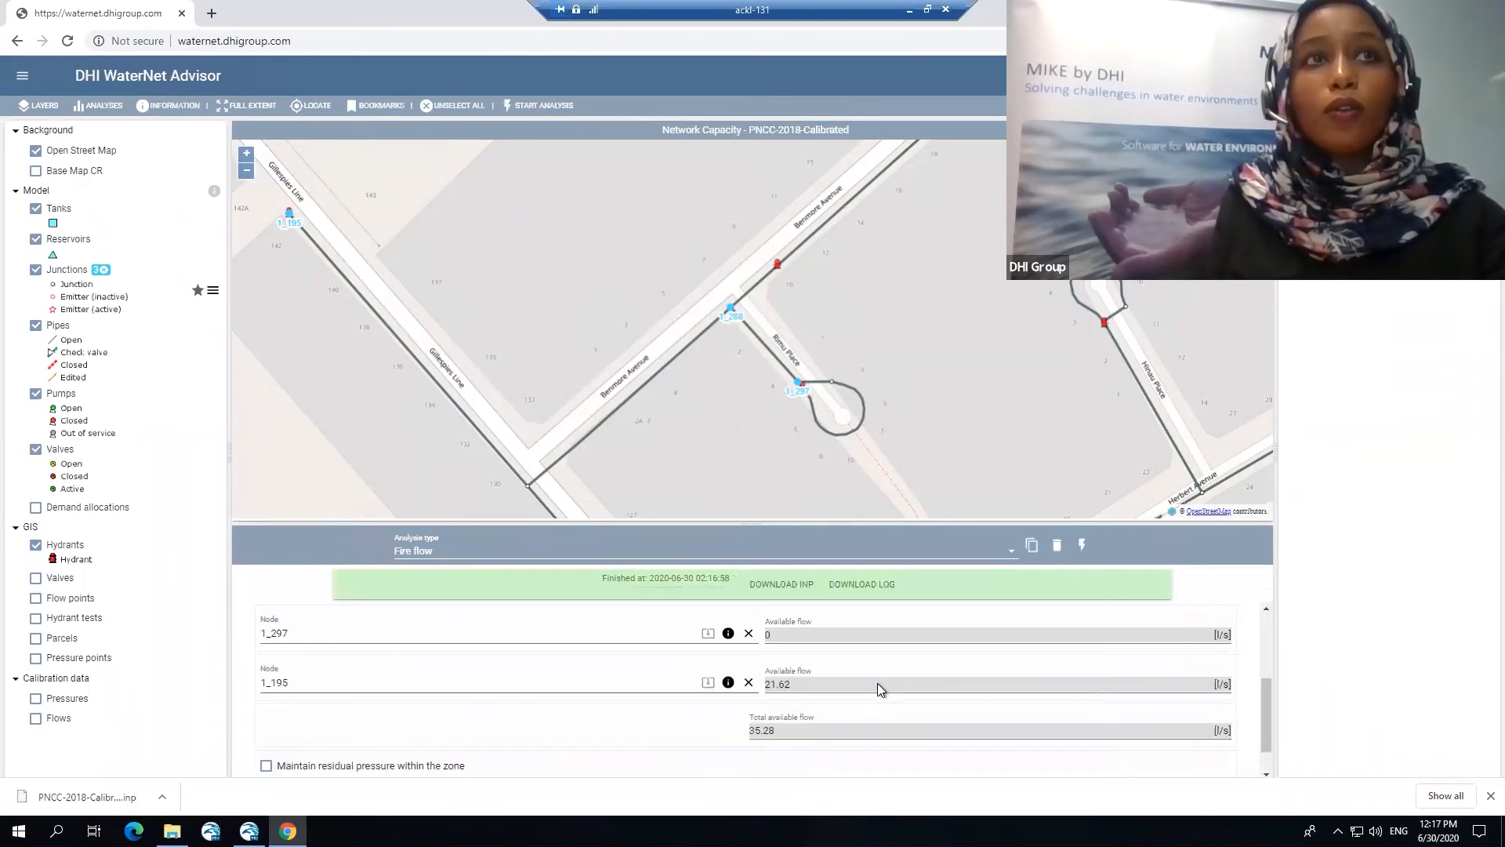
scroll(877, 684, up, 2)
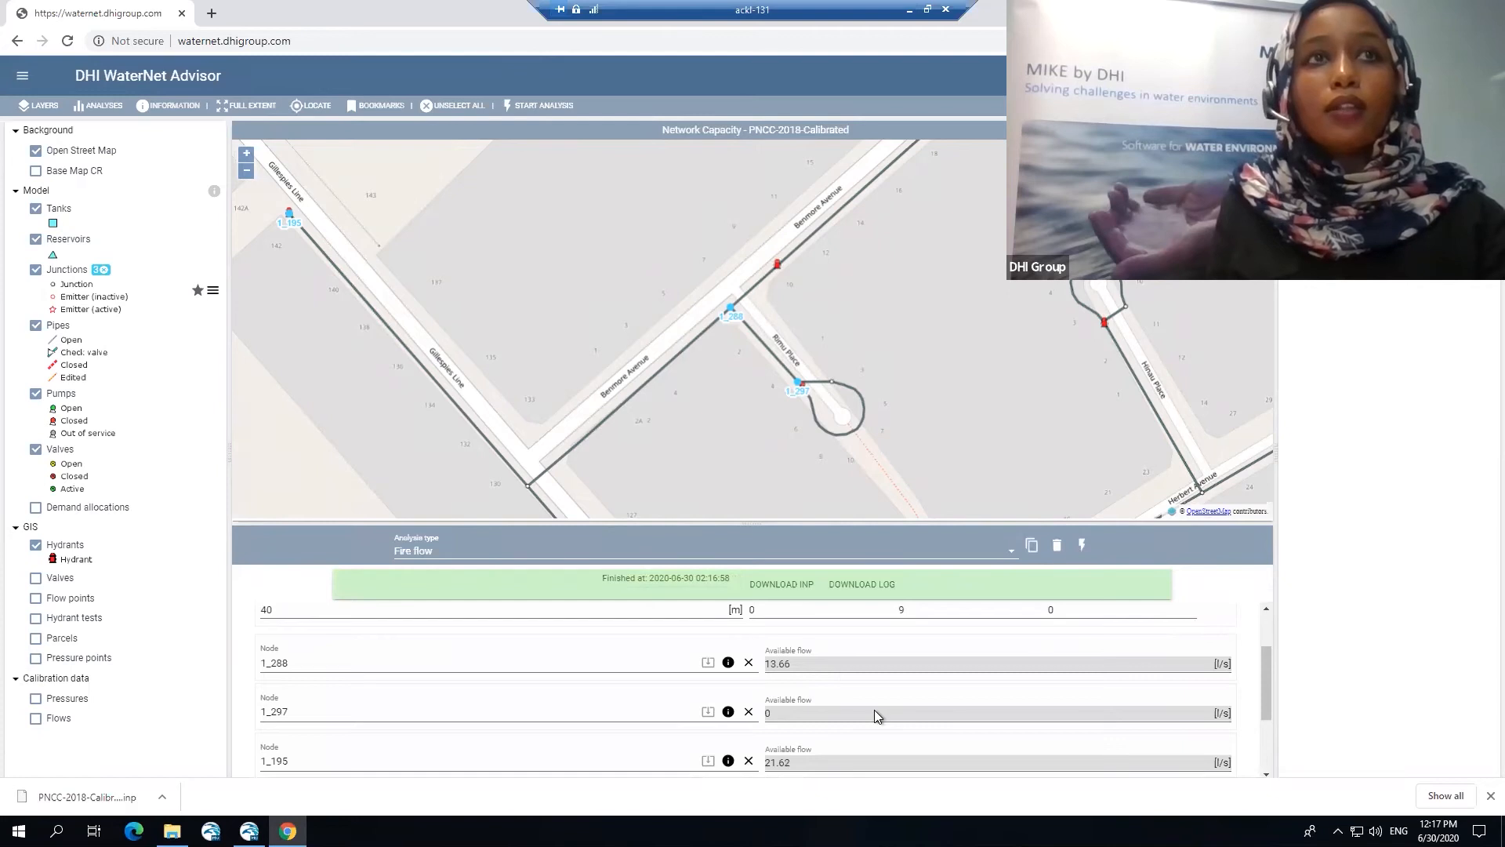
scroll(803, 697, down, 2)
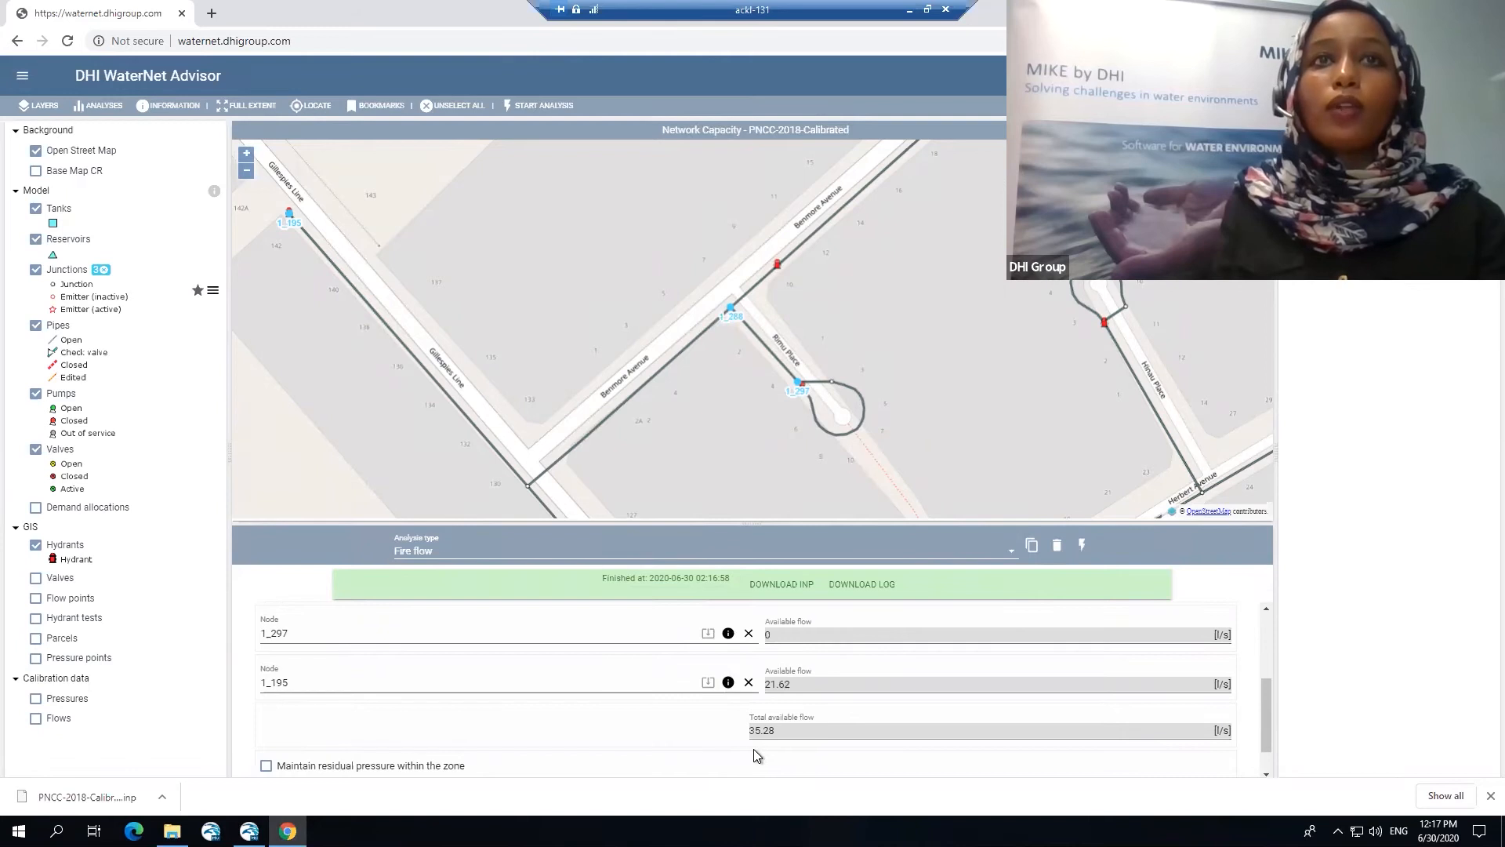
scroll(800, 725, up, 2)
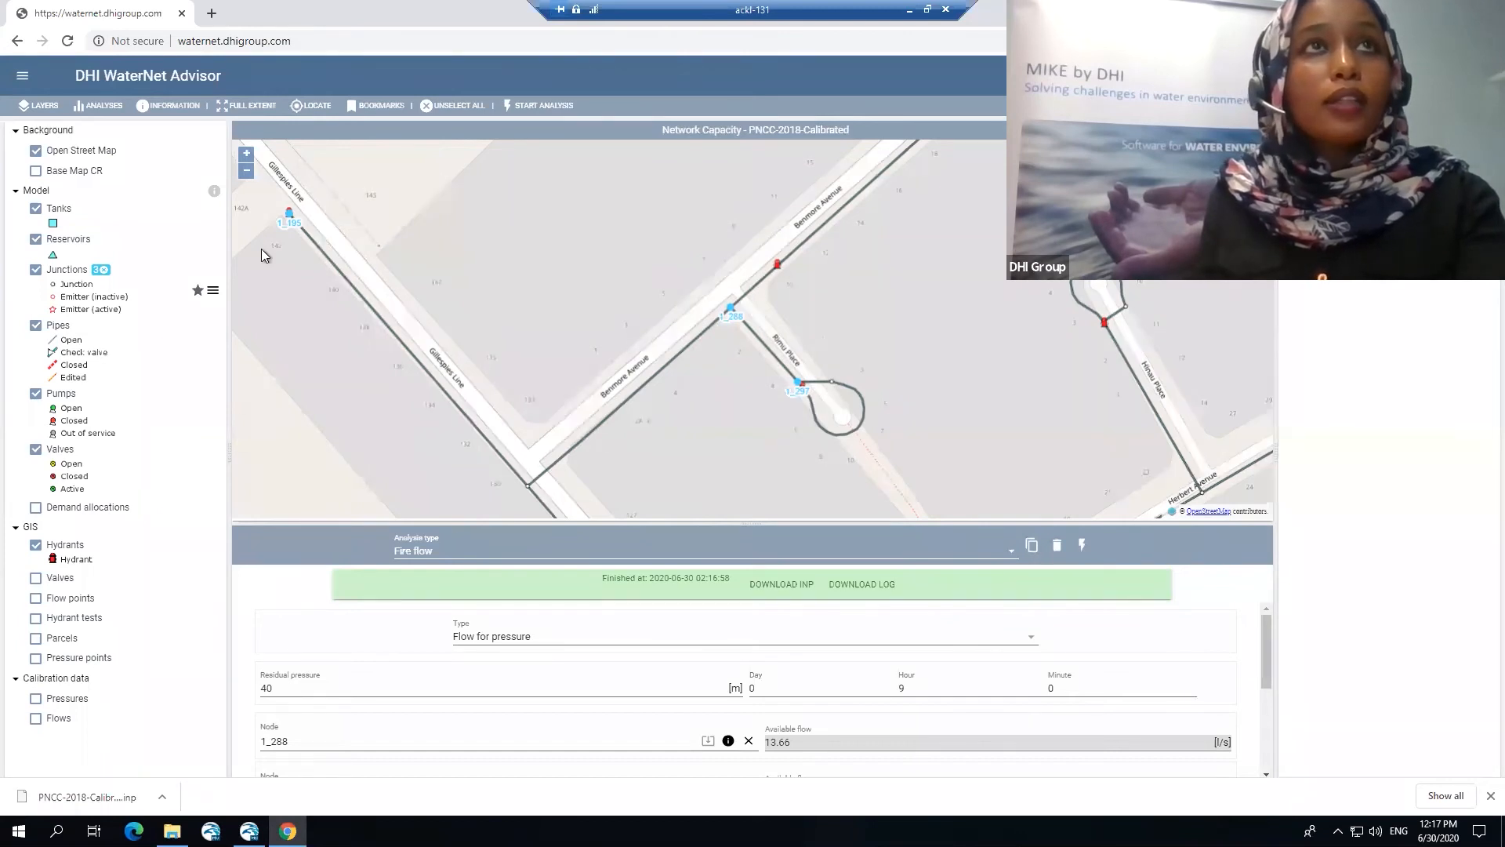
Create a scenario named "shutdown planning" with the description "demo" and activate it
click(102, 270)
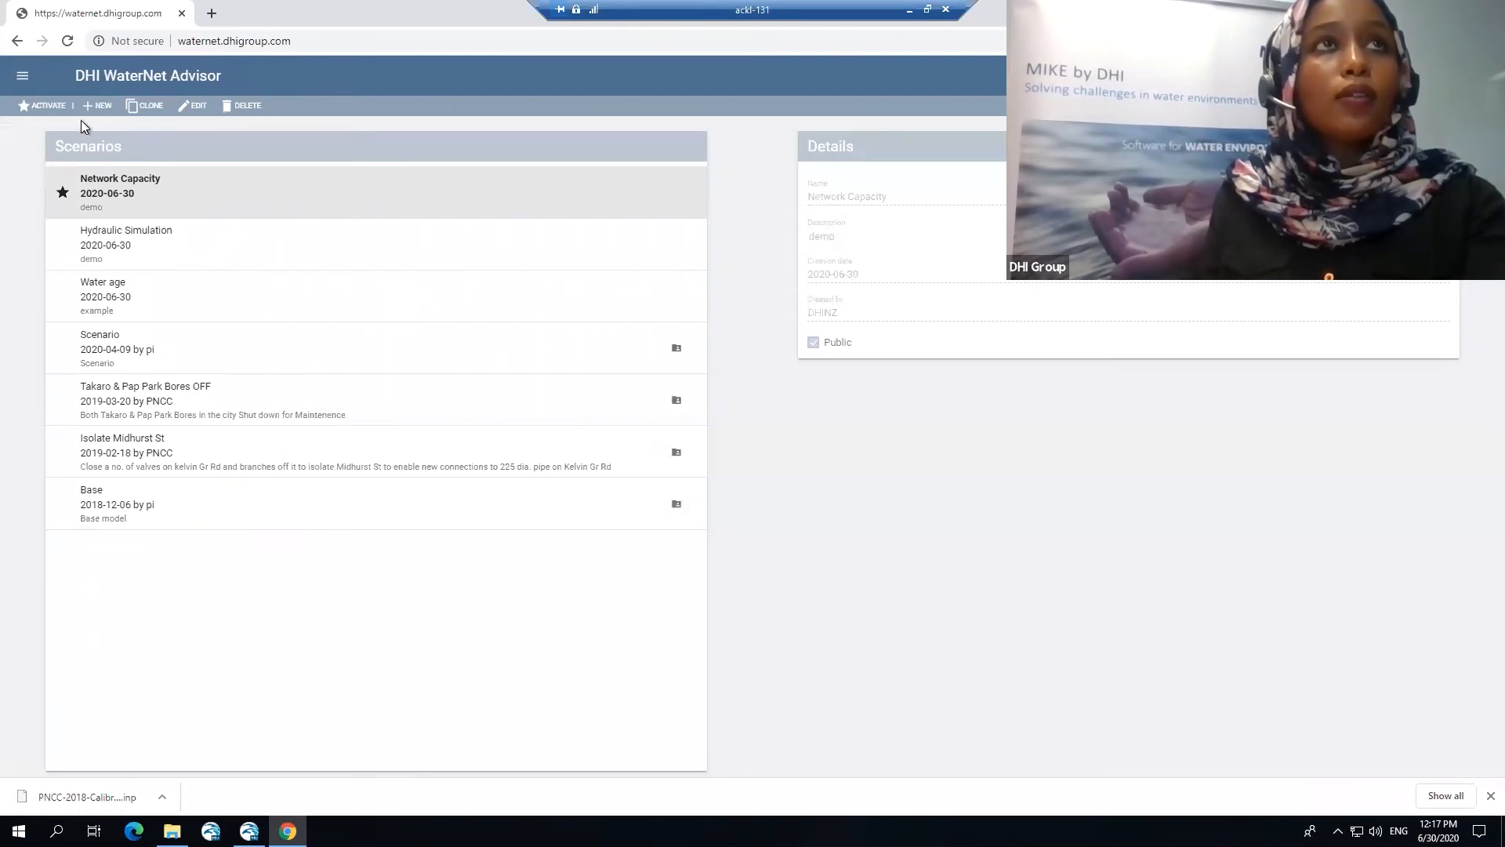
click(103, 105)
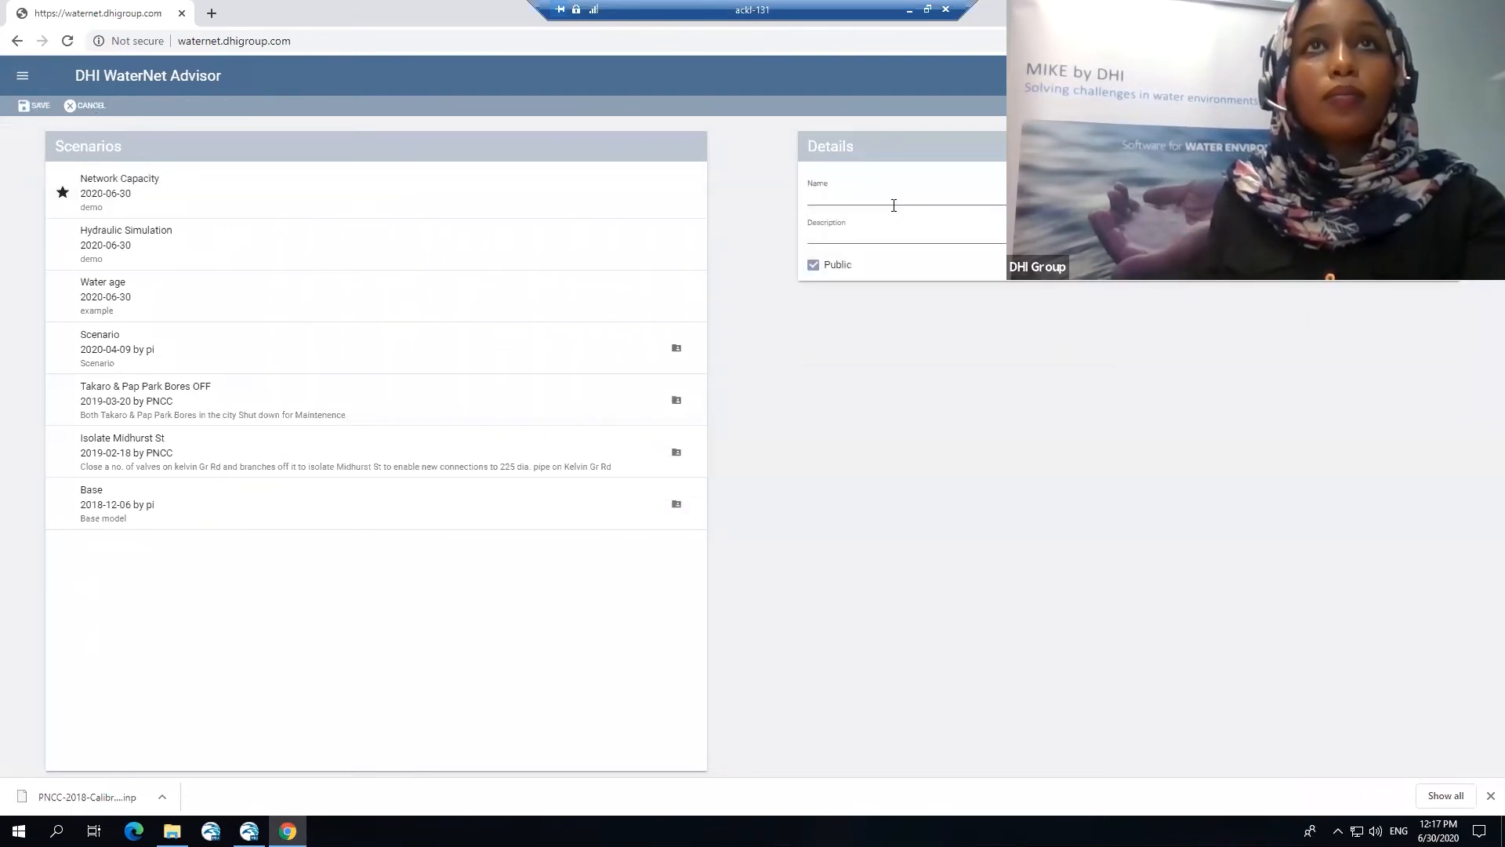
click(894, 206)
text(shutdown planning)
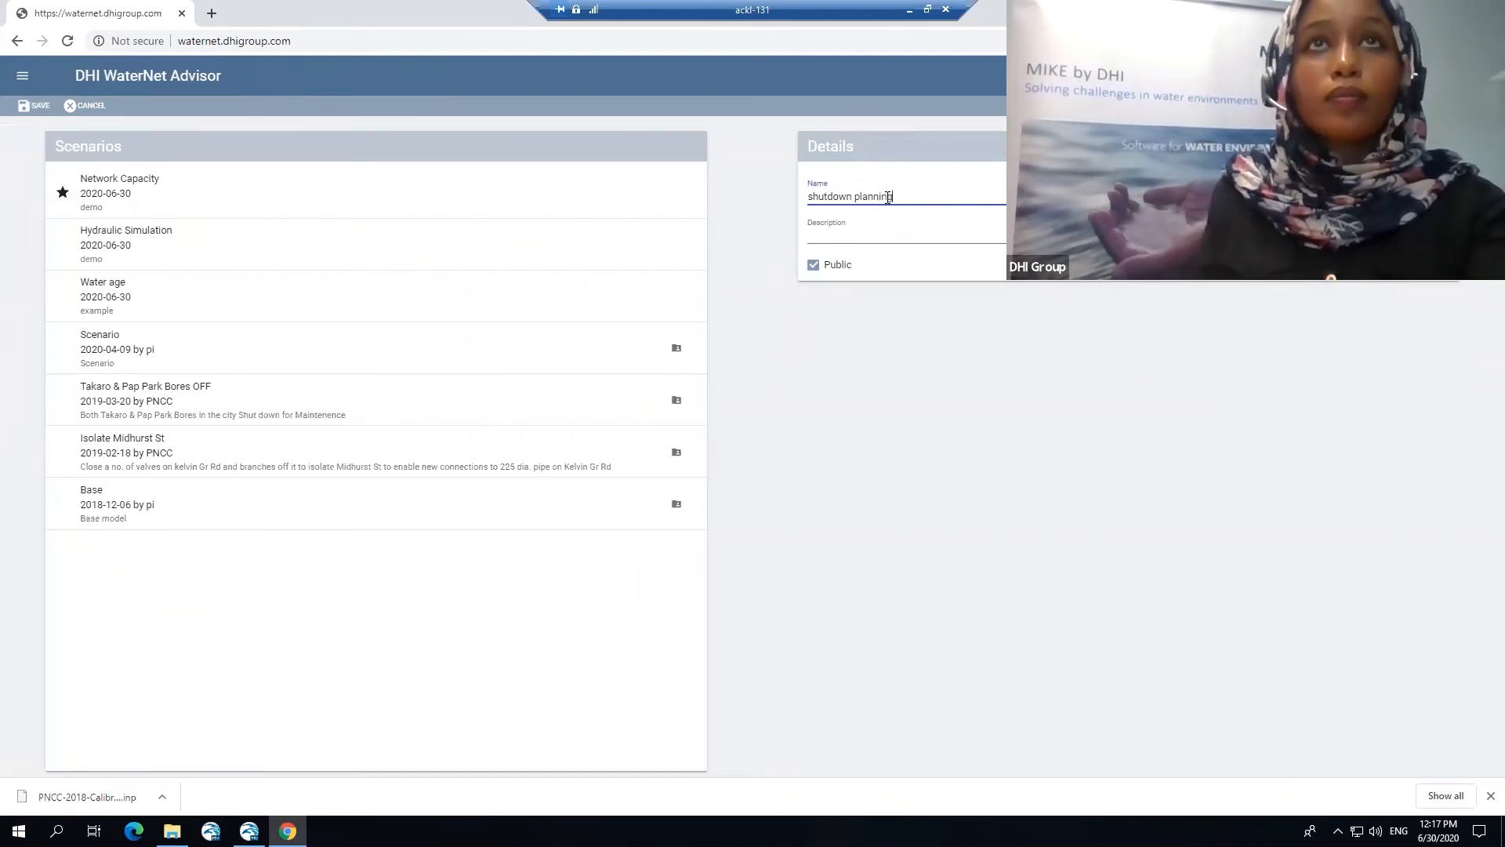
click(870, 228)
text(demo)
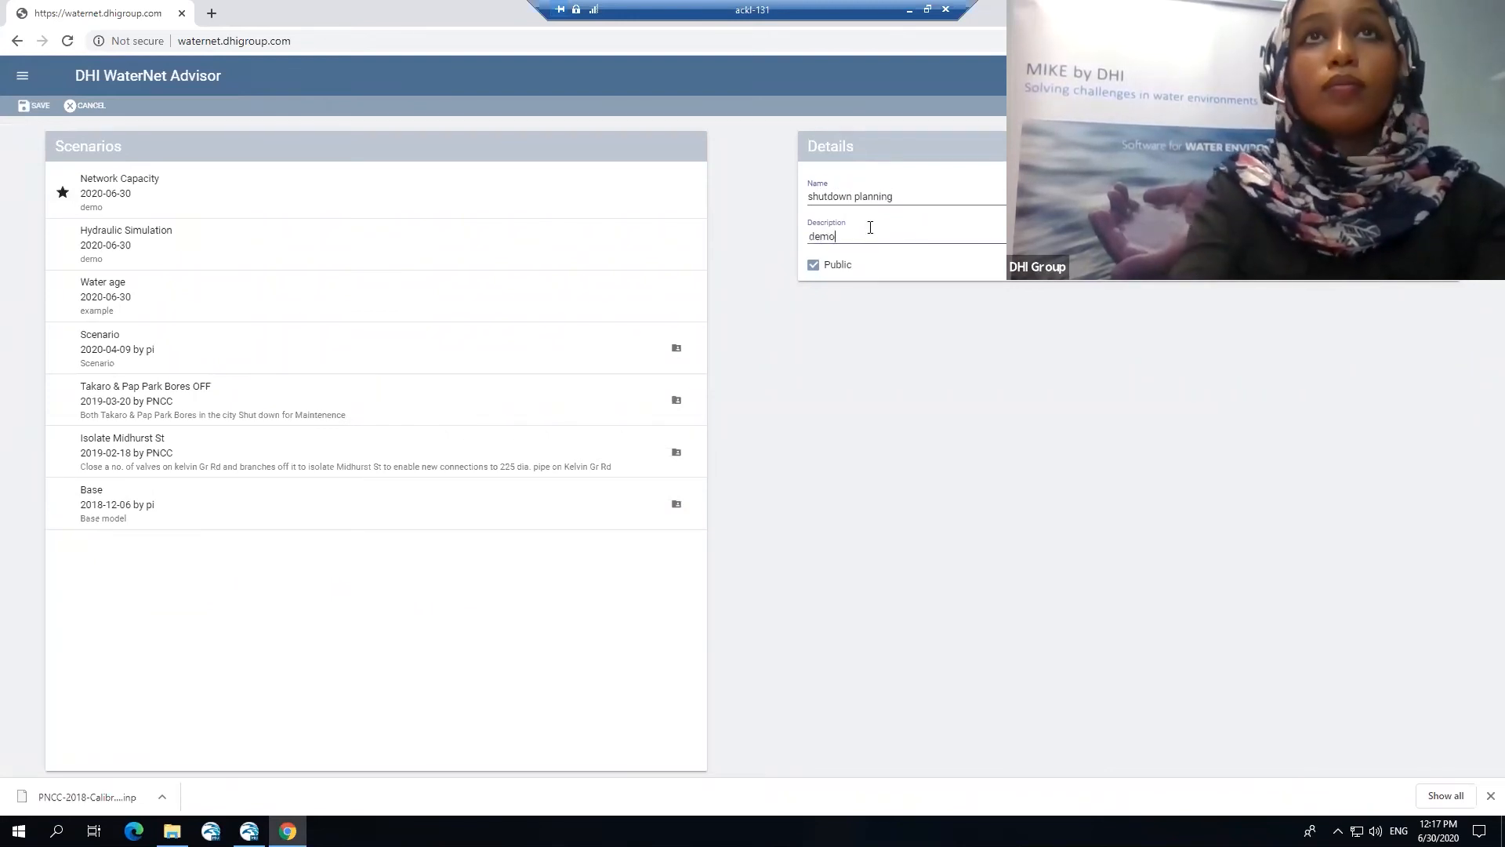
click(39, 110)
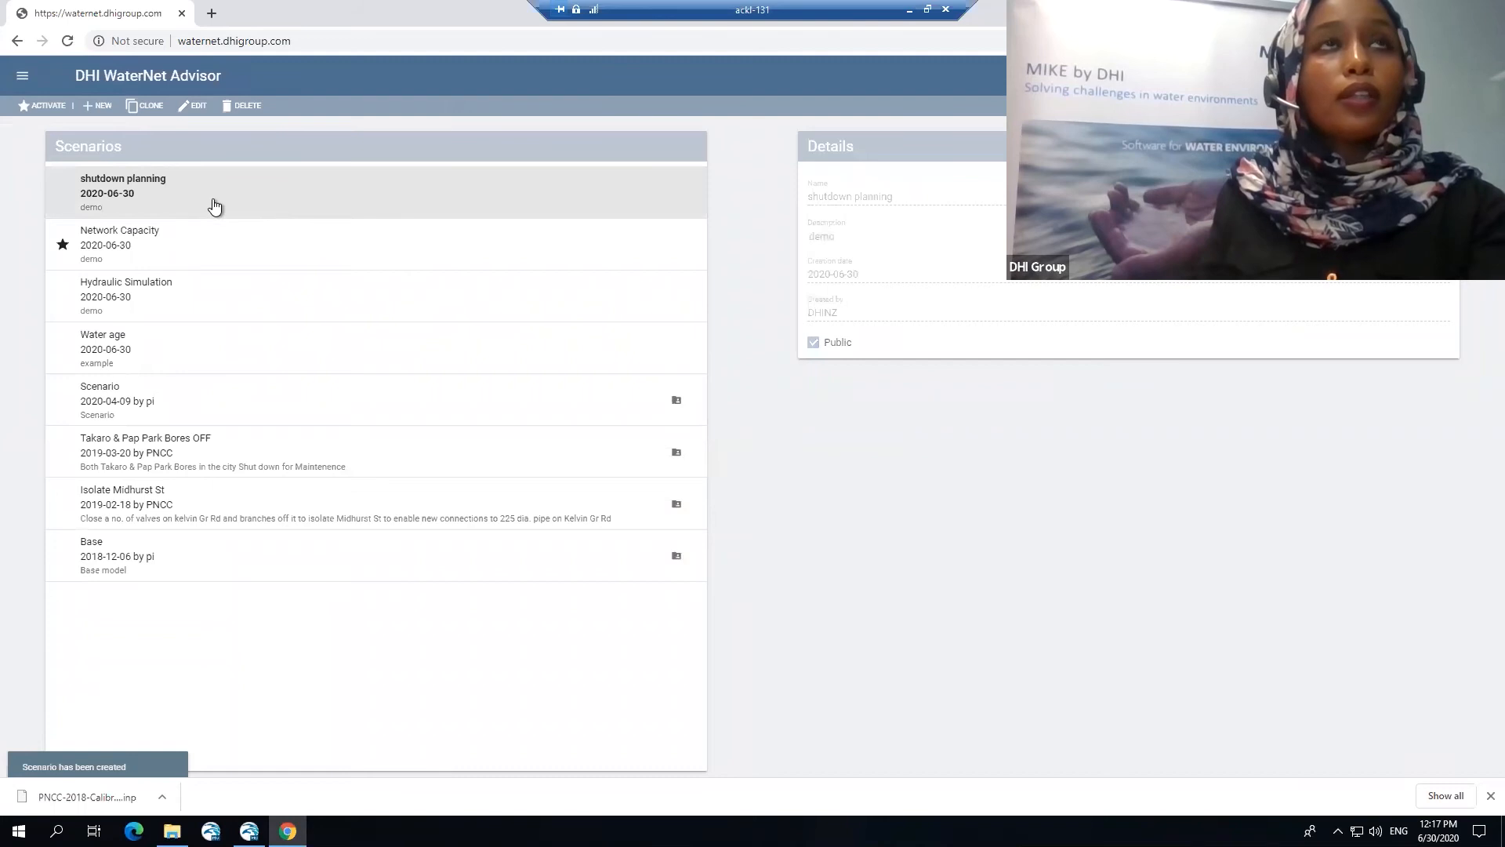
click(48, 107)
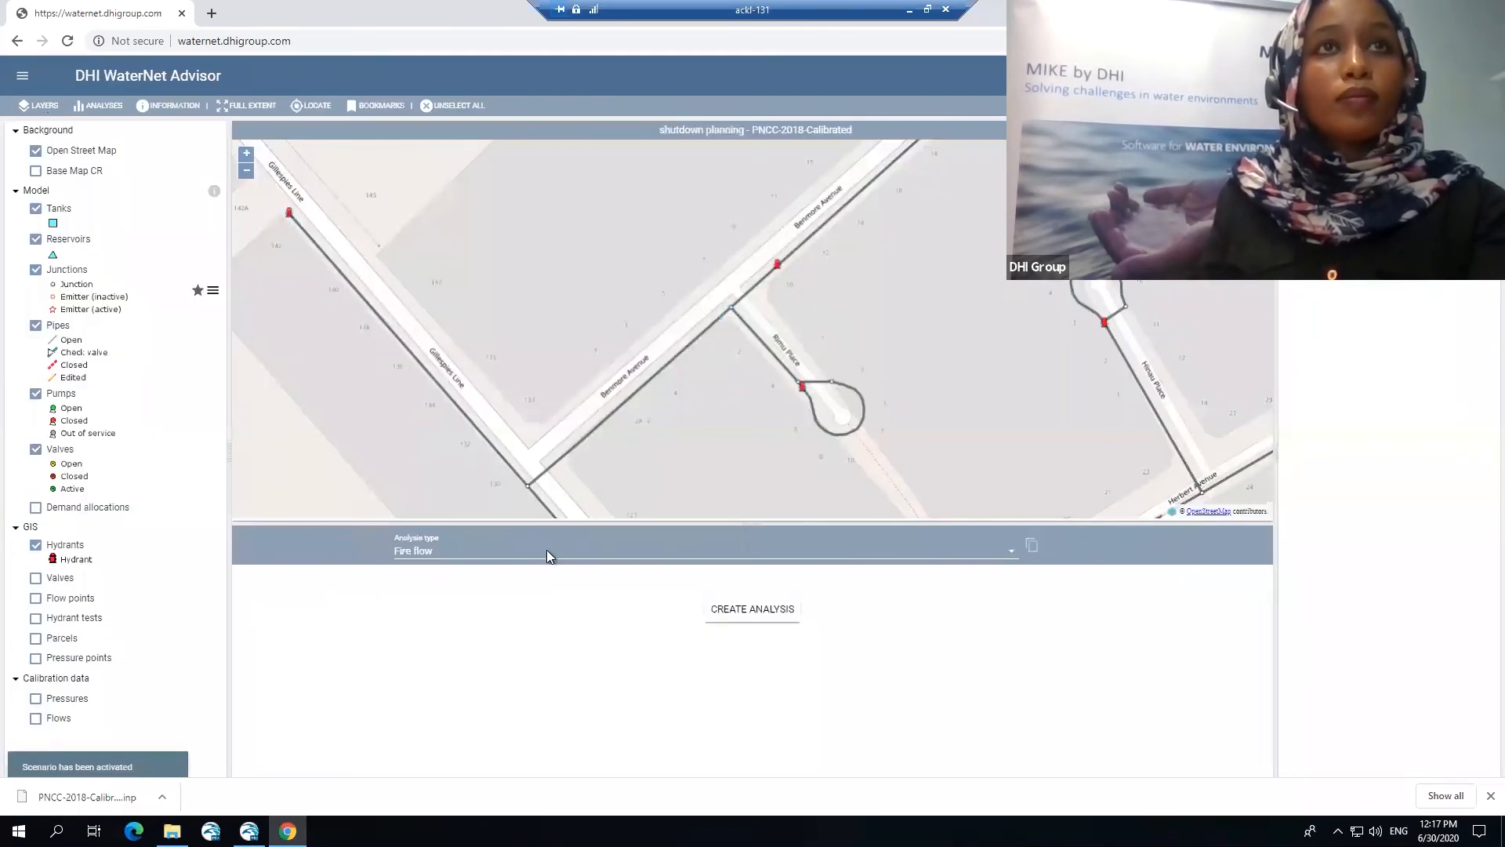
Create a Shutdown planning analysis, with the GIS Hydrants layer hidden and the GIS Valves layer shown
click(576, 553)
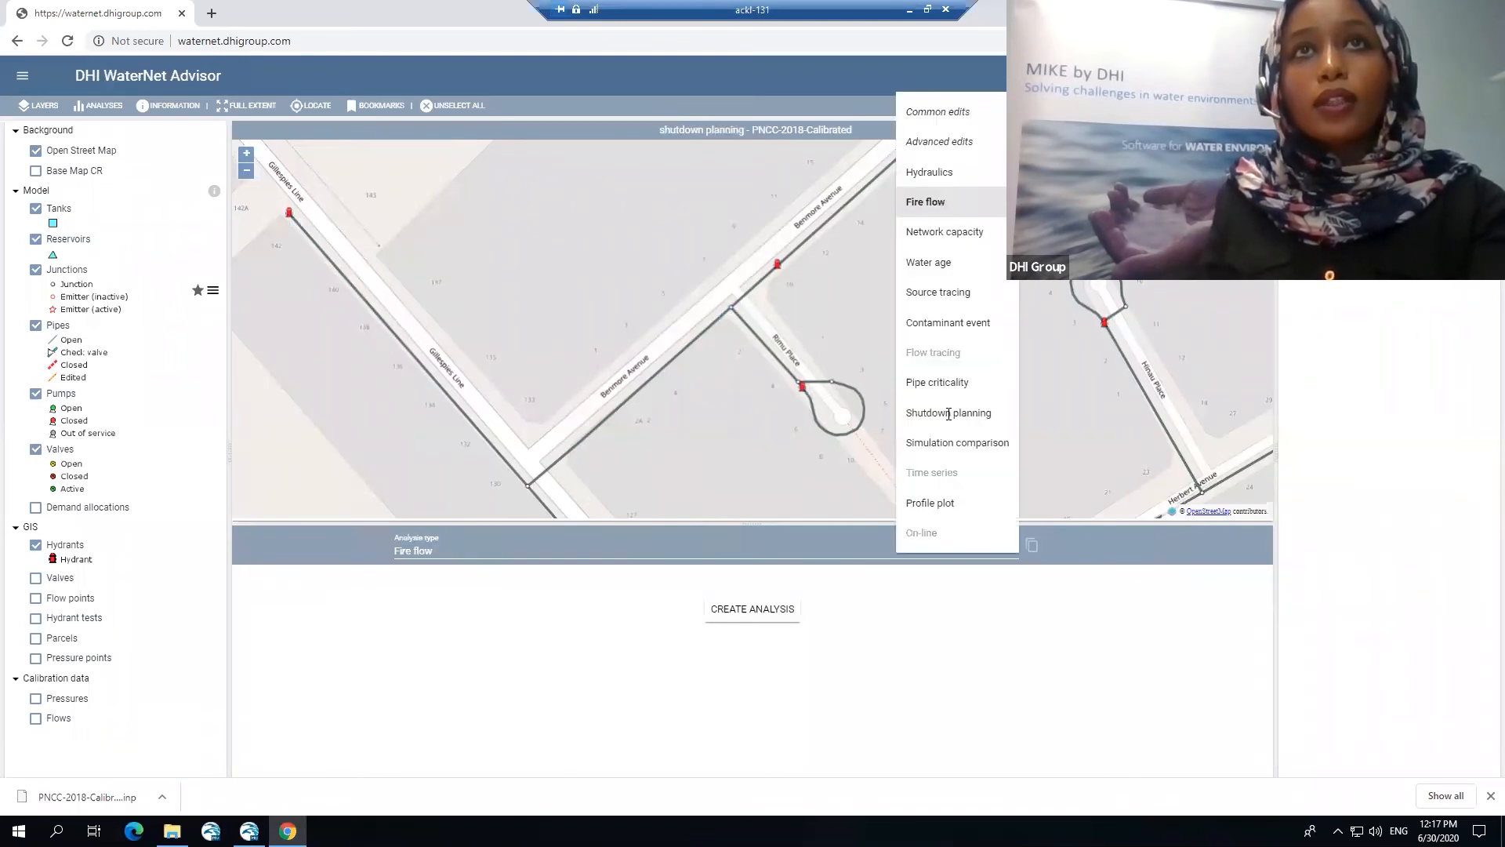
click(948, 413)
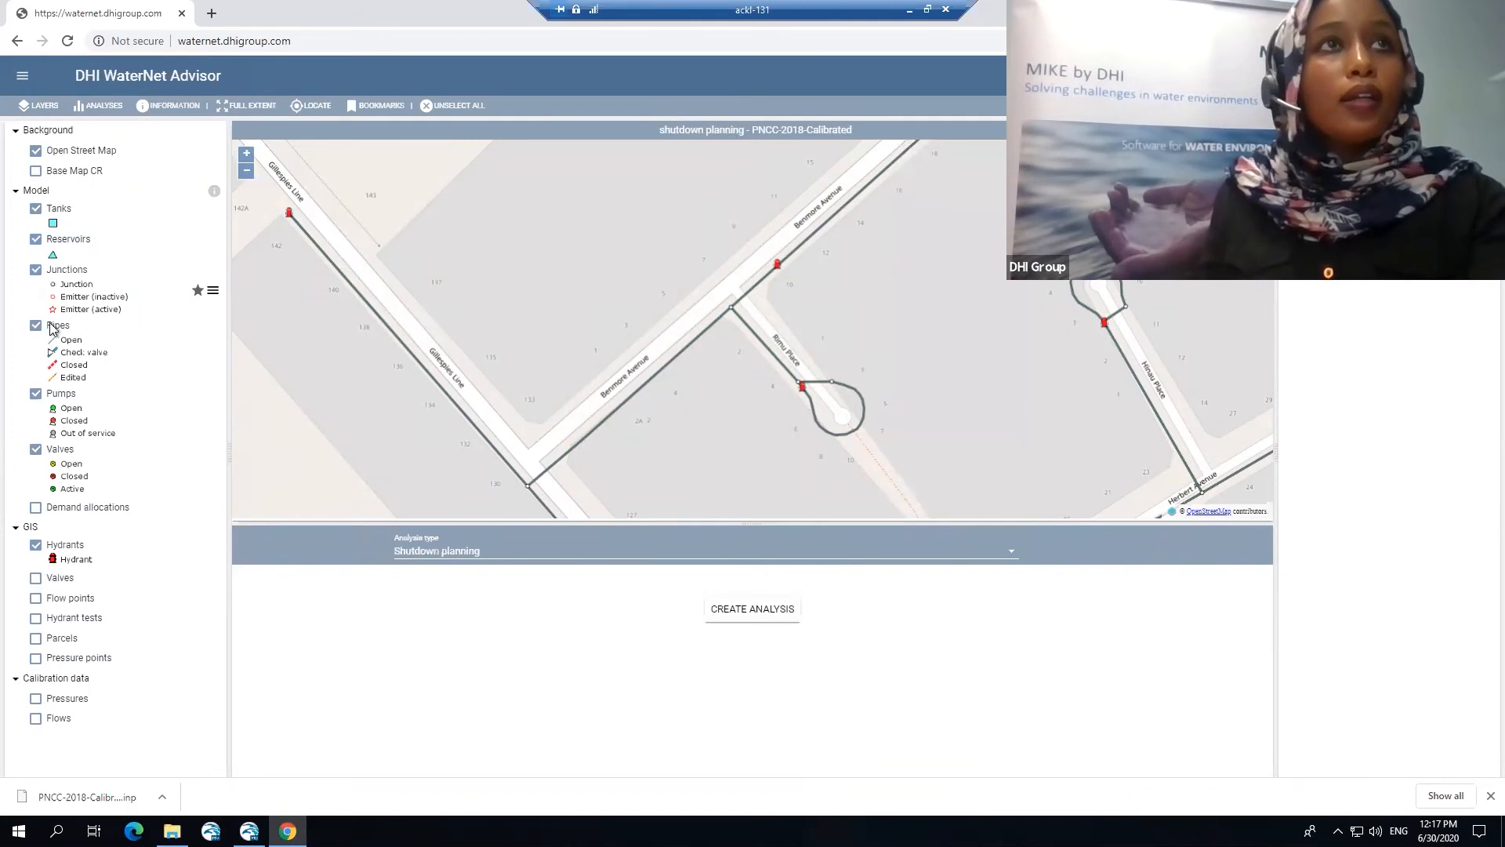
click(36, 545)
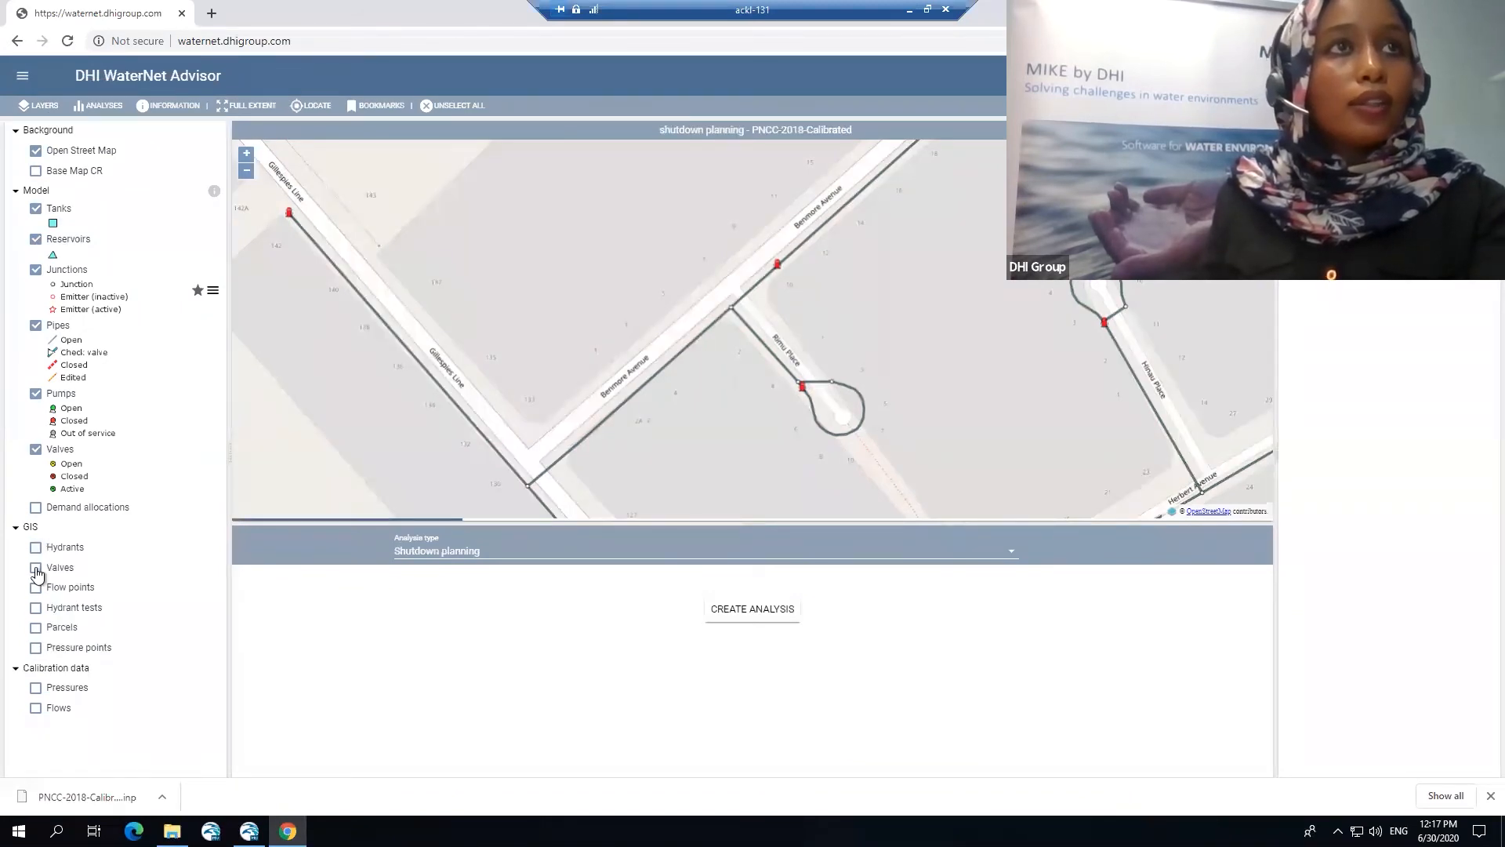
click(36, 570)
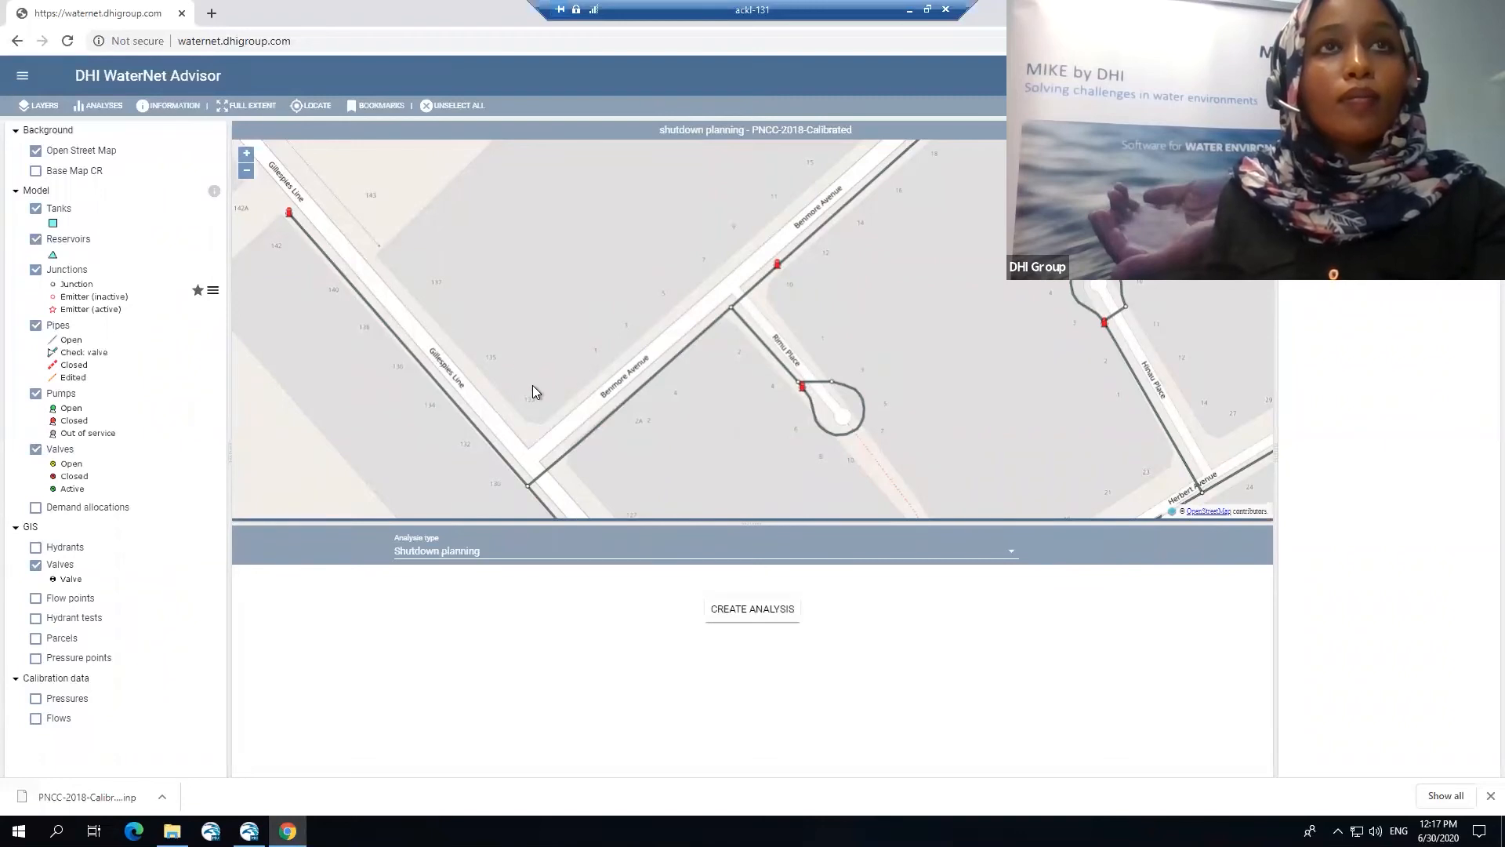
click(768, 619)
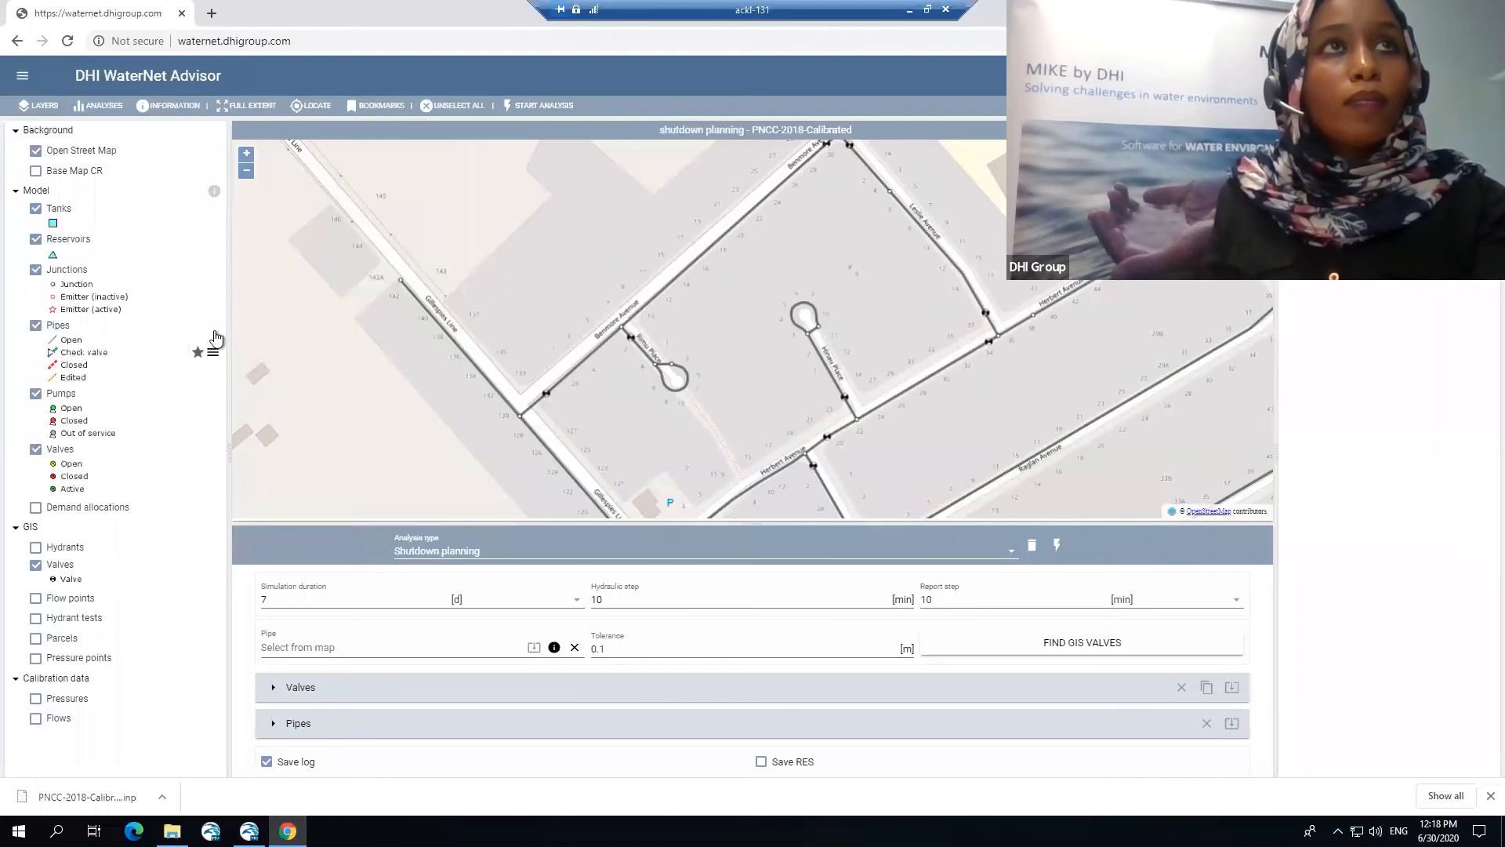
Assign pipe 53162 along Gillespies Line as the shutdown pipe, with a simulation duration of 1 d and a report step of 1 h
click(465, 362)
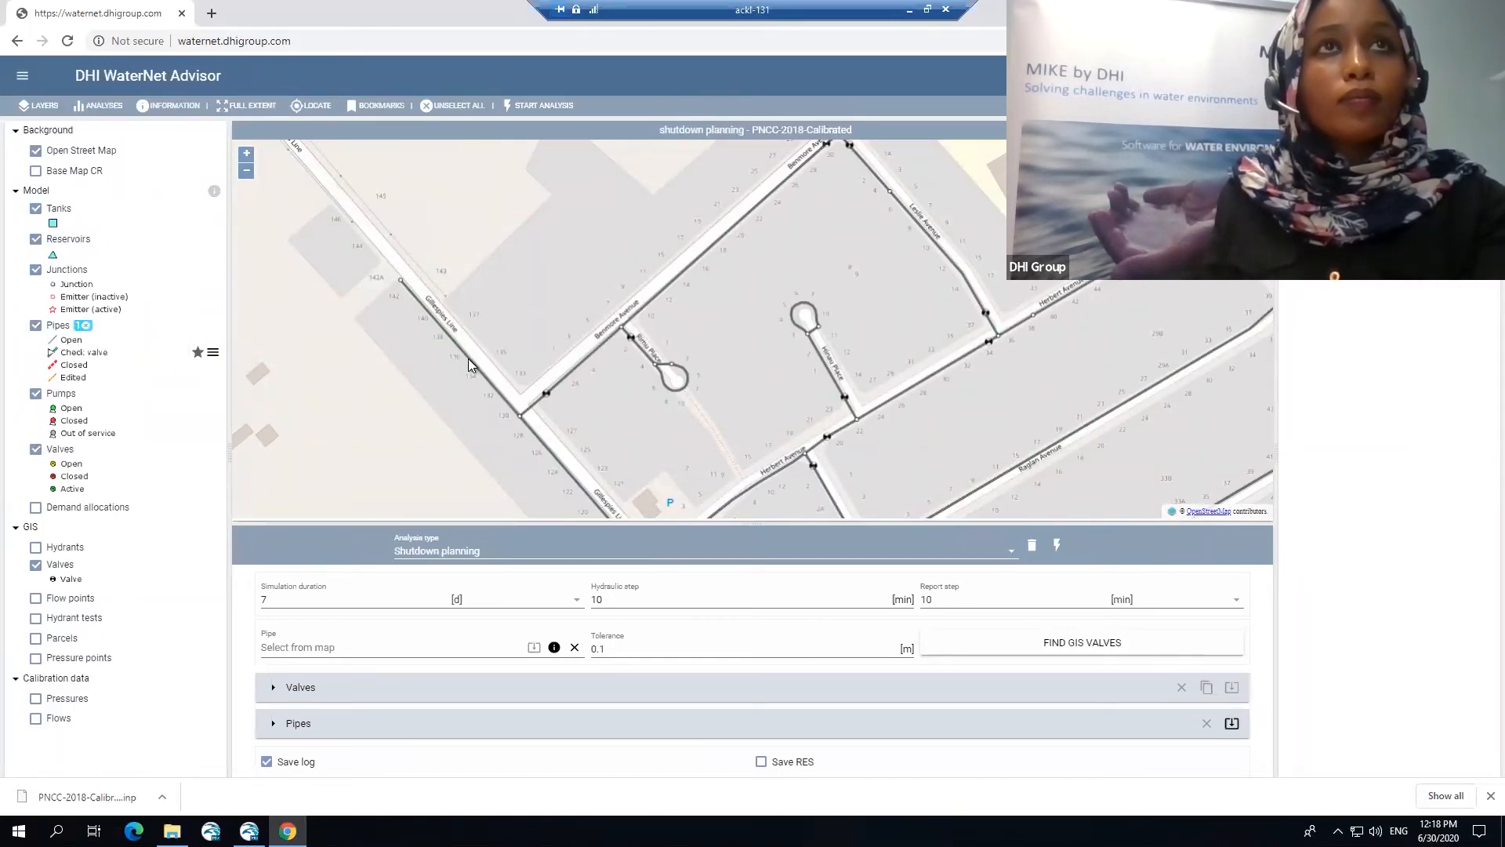
click(534, 647)
double_click(344, 599)
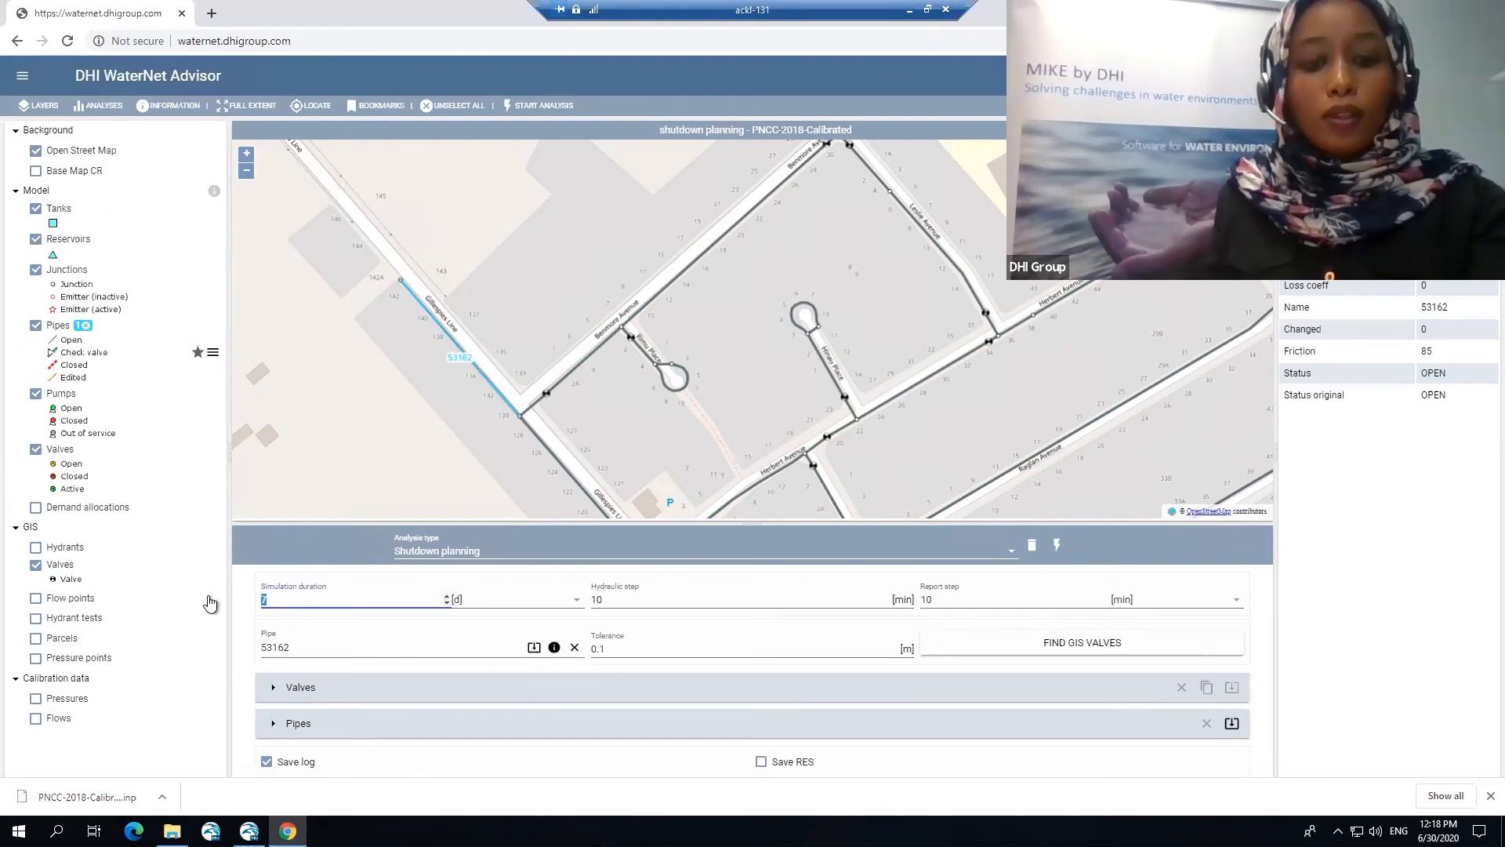
text(1)
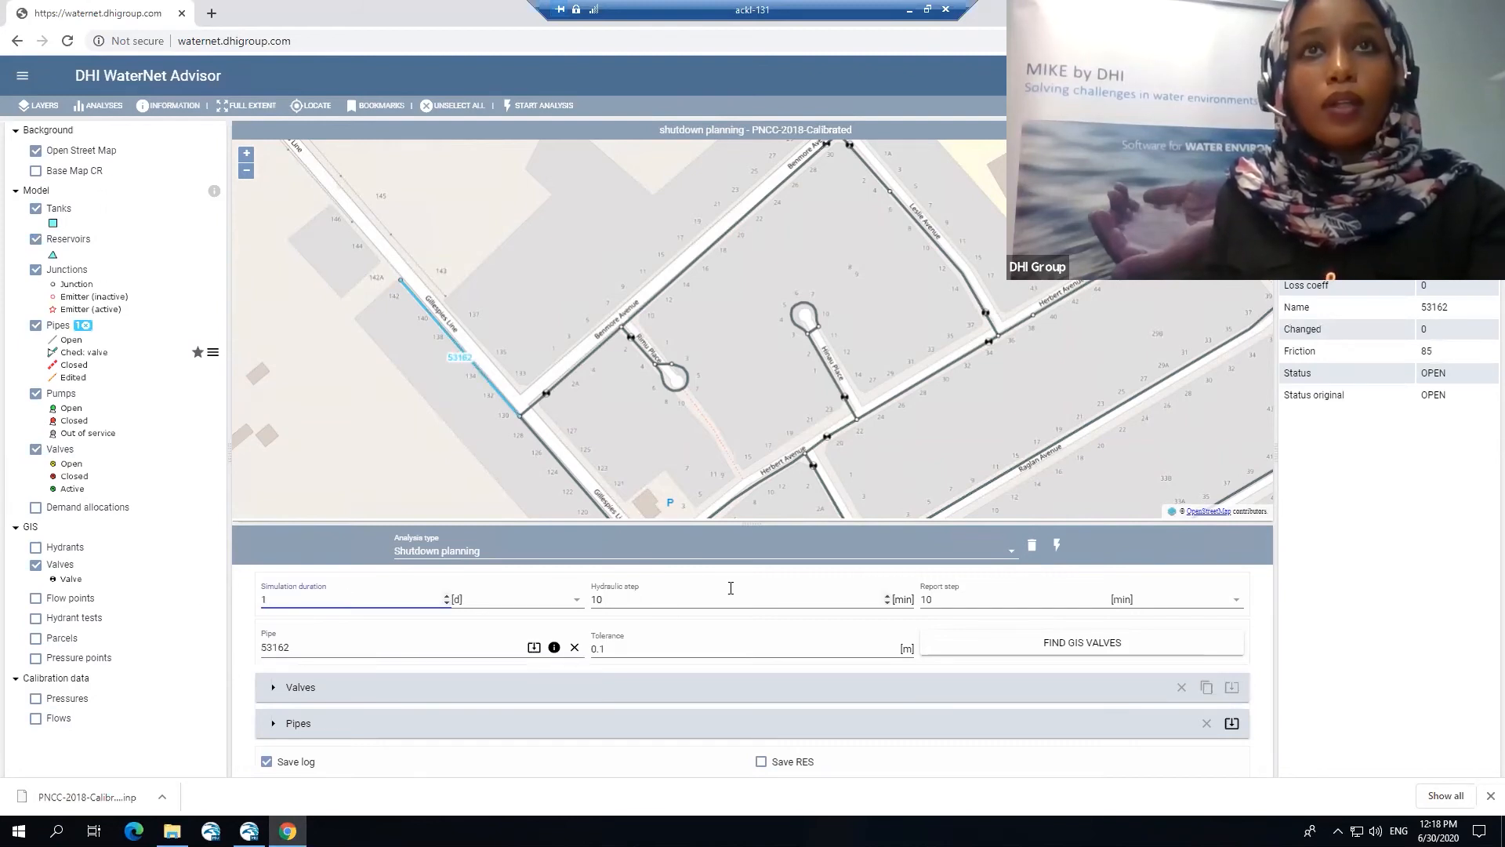
click(981, 605)
key(BackSpace)
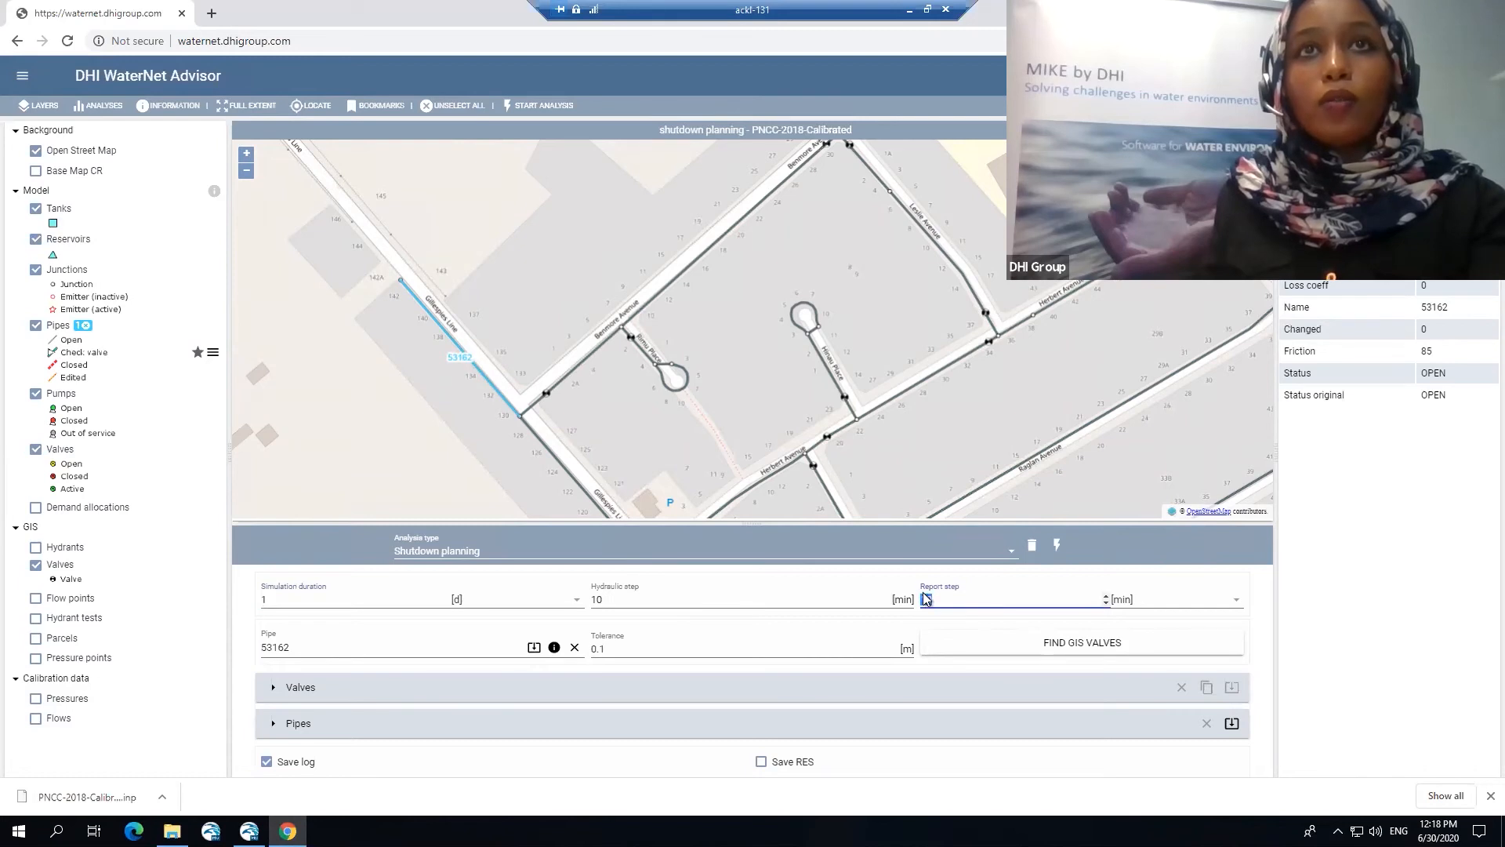
click(1192, 602)
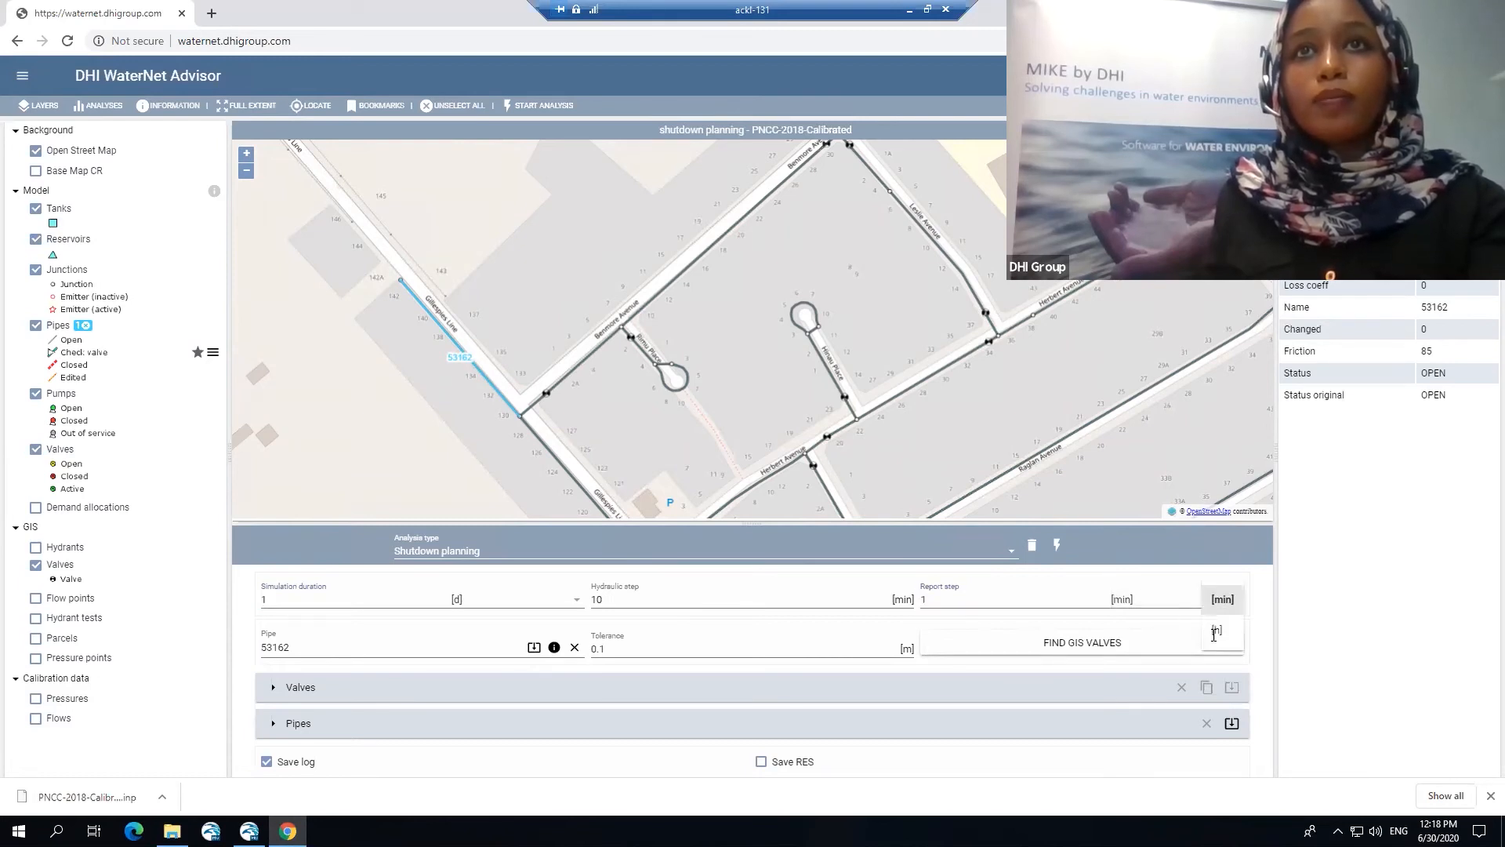
click(1217, 630)
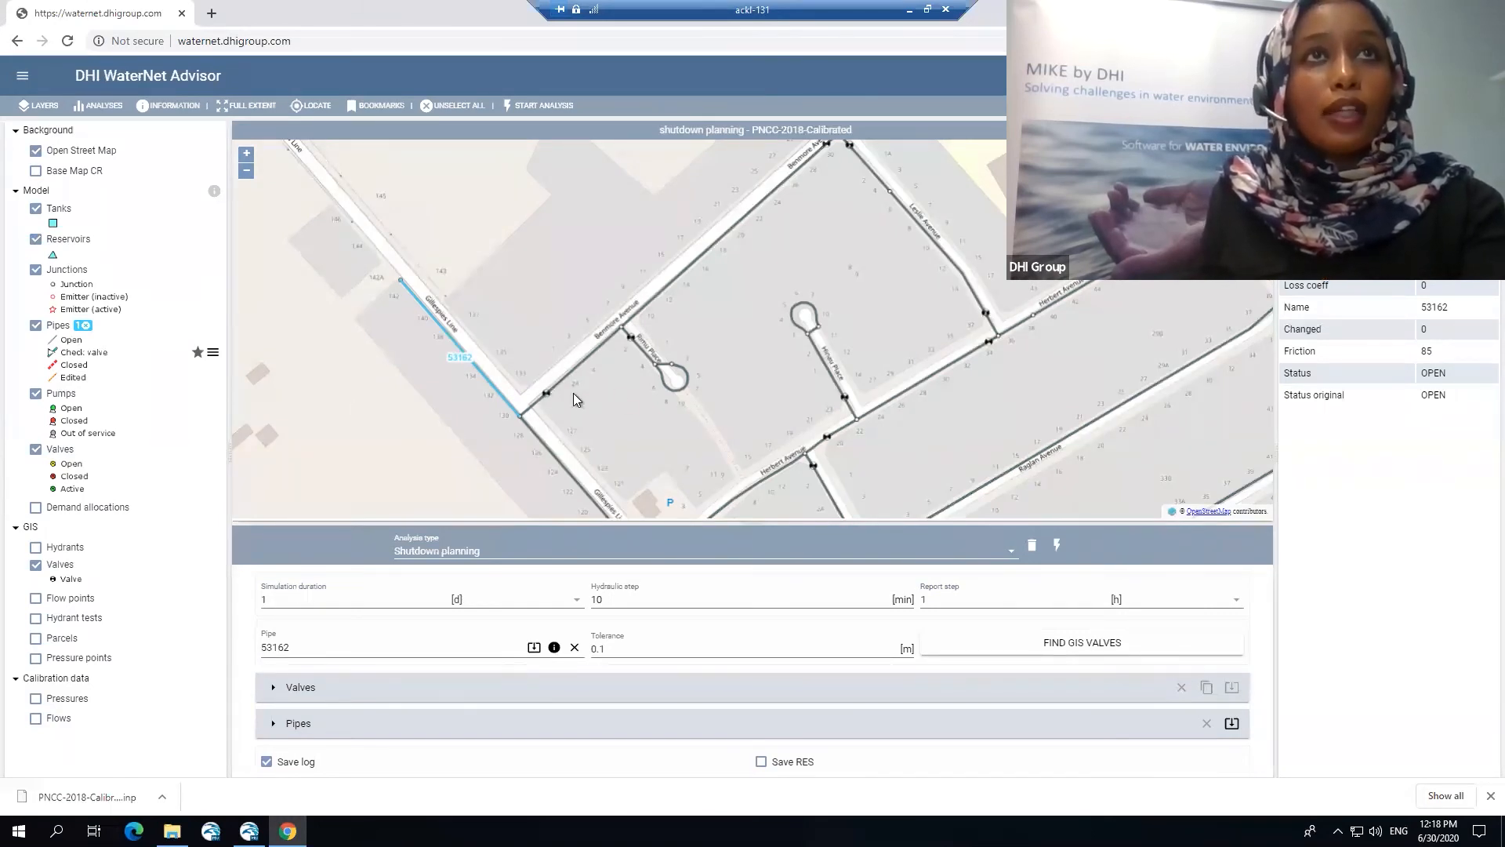
Find the GIS valves that isolate pipe 53162, then list them and locate them on the map
click(1071, 652)
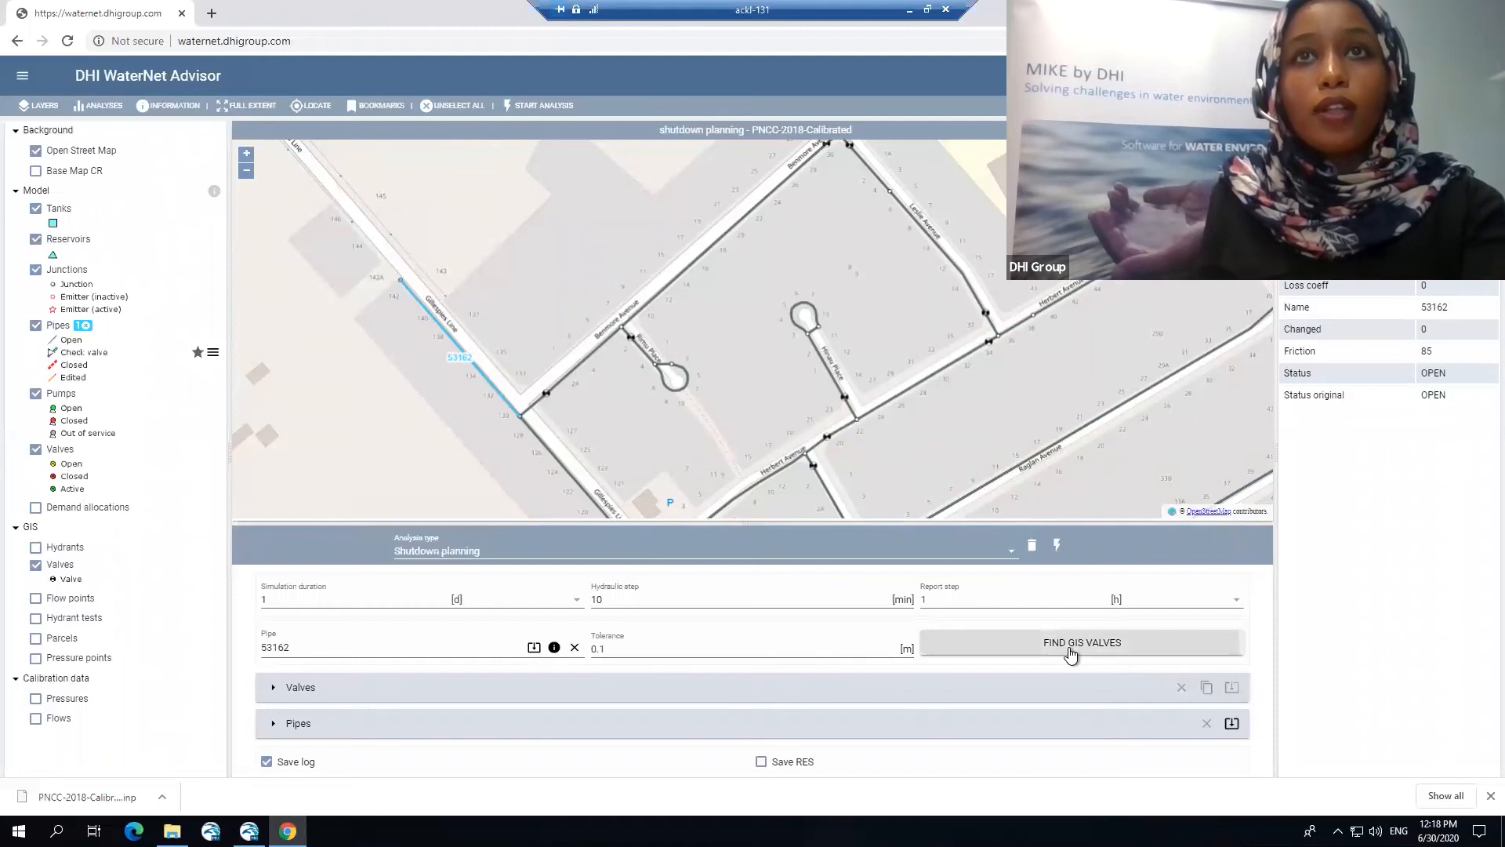
click(277, 695)
scroll(416, 689, down, 1)
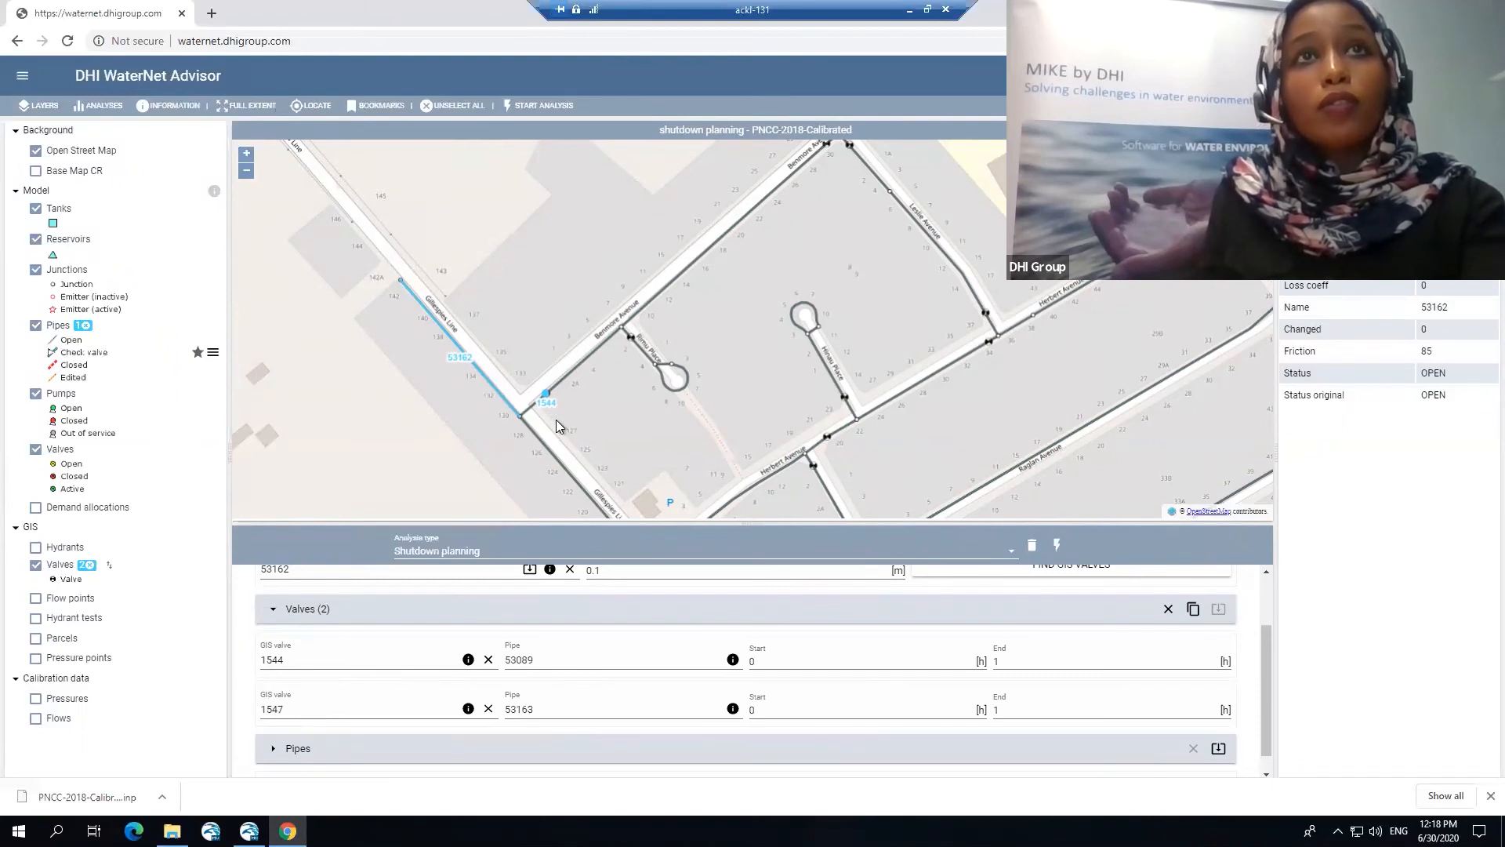
scroll(548, 429, down, 2)
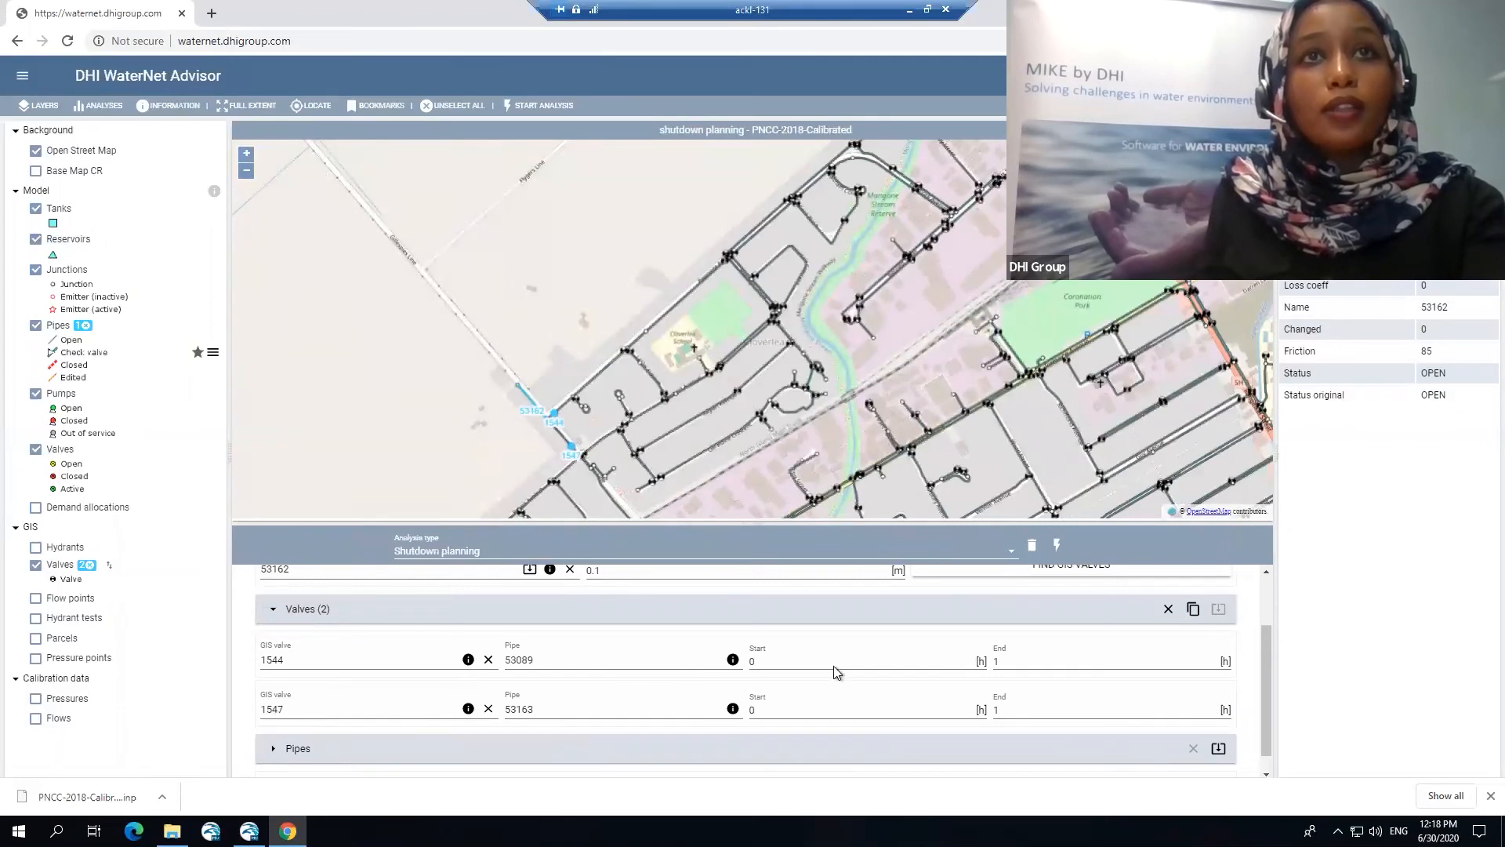
Set the closure of GIS valves 1544 and 1547 to start at hour 6 and end at hour 9
drag(793, 659, 747, 661)
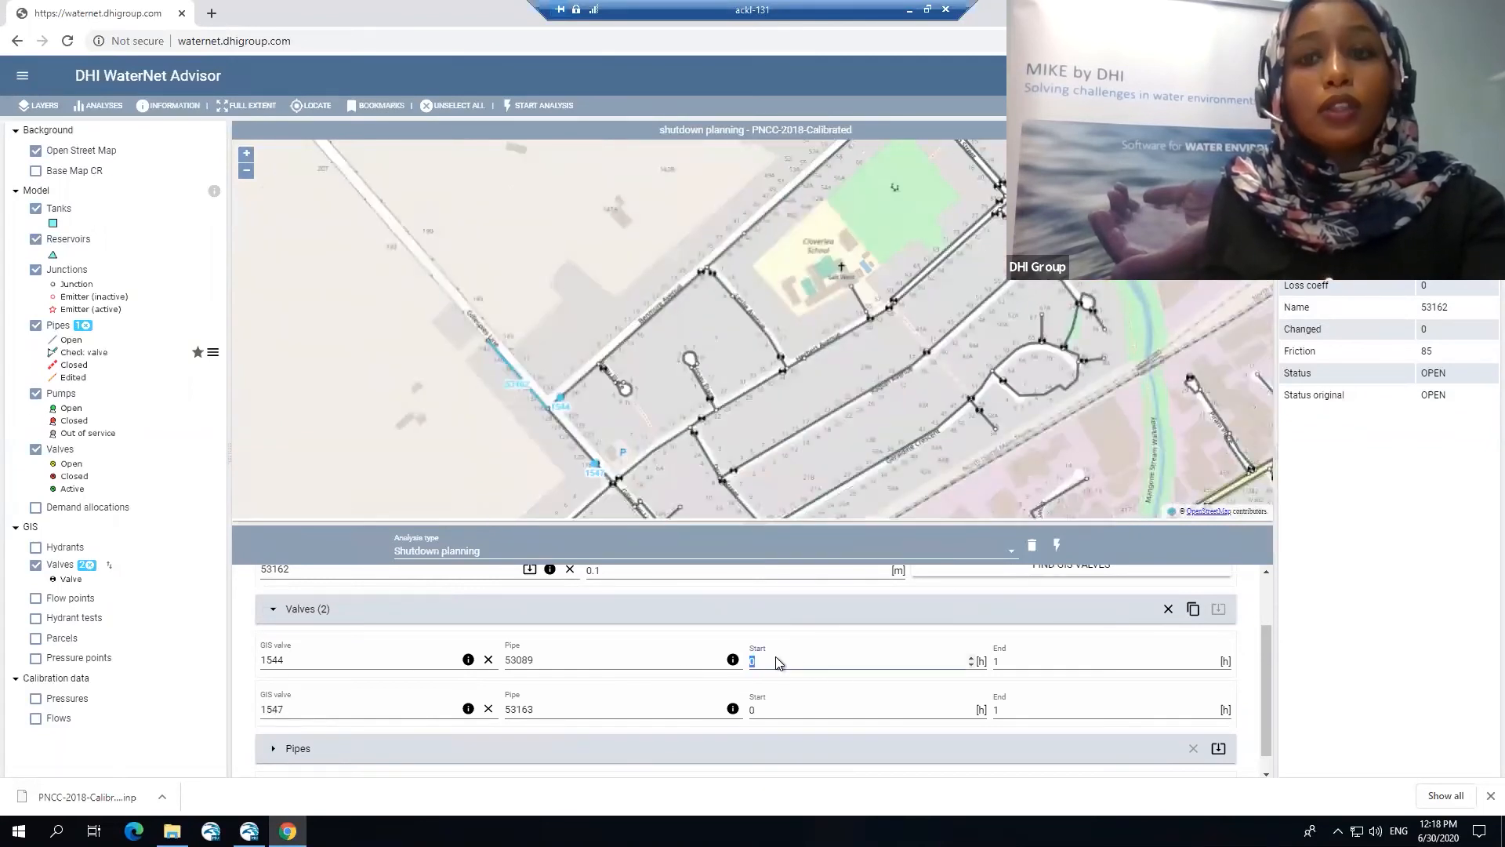
text(6)
click(997, 661)
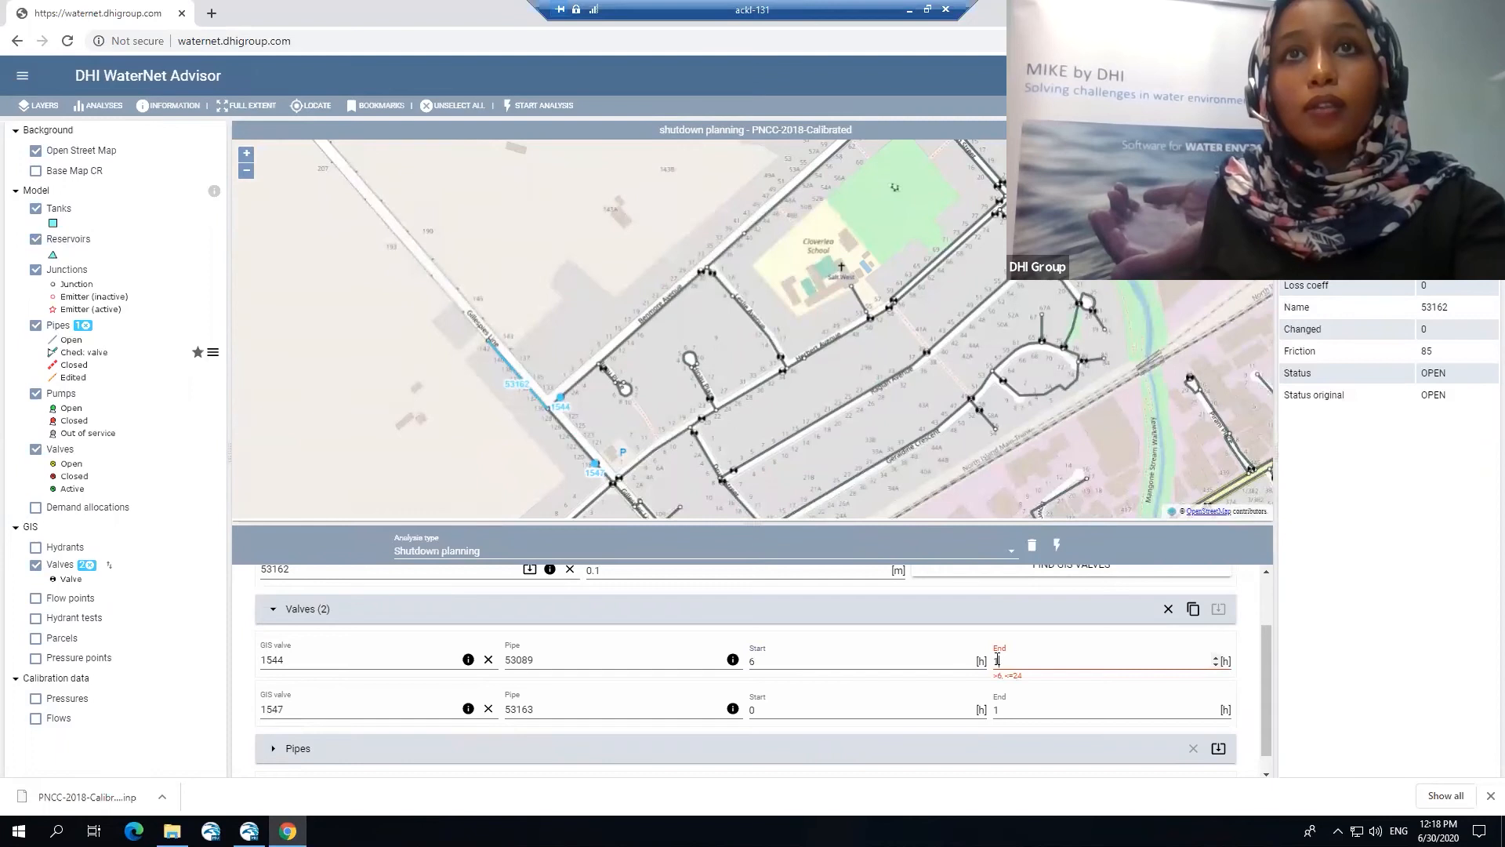
text(9)
drag(792, 712, 747, 707)
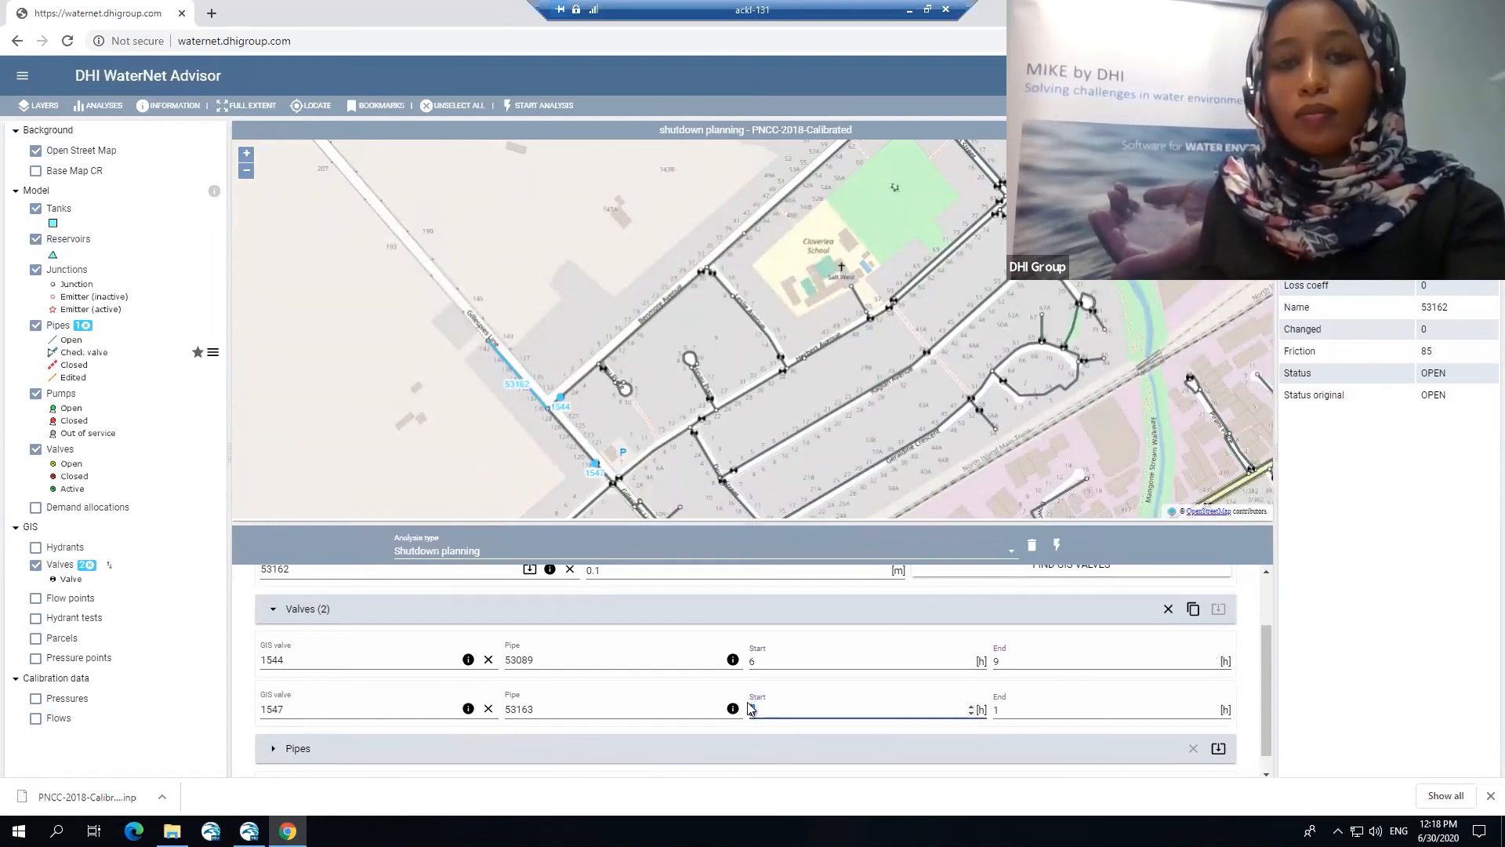
text(6)
key(Tab)
text(9)
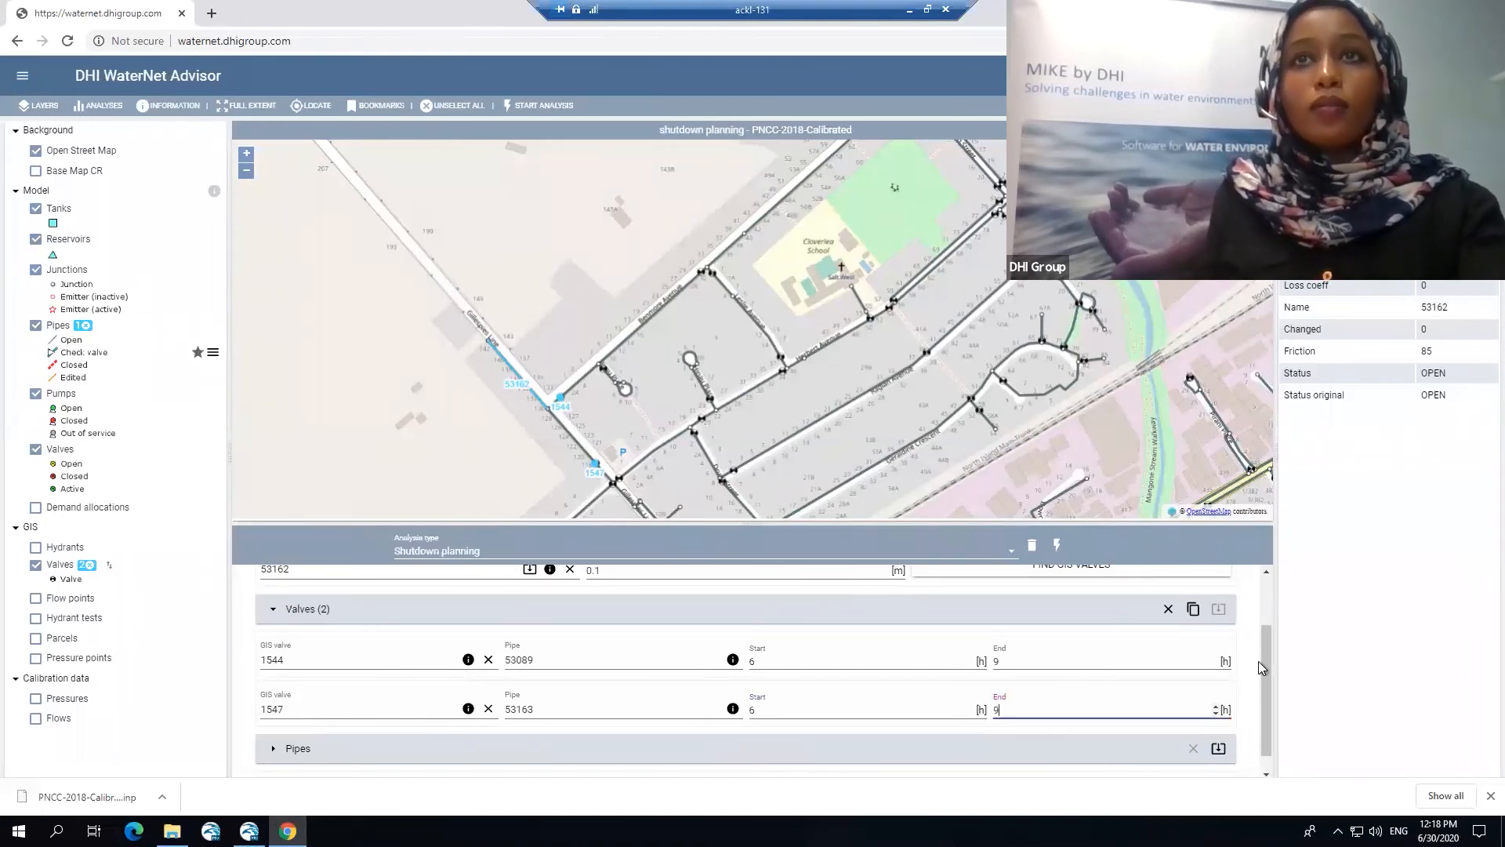
Run the shutdown planning analysis and expand its list of result layers
drag(1271, 661, 1258, 599)
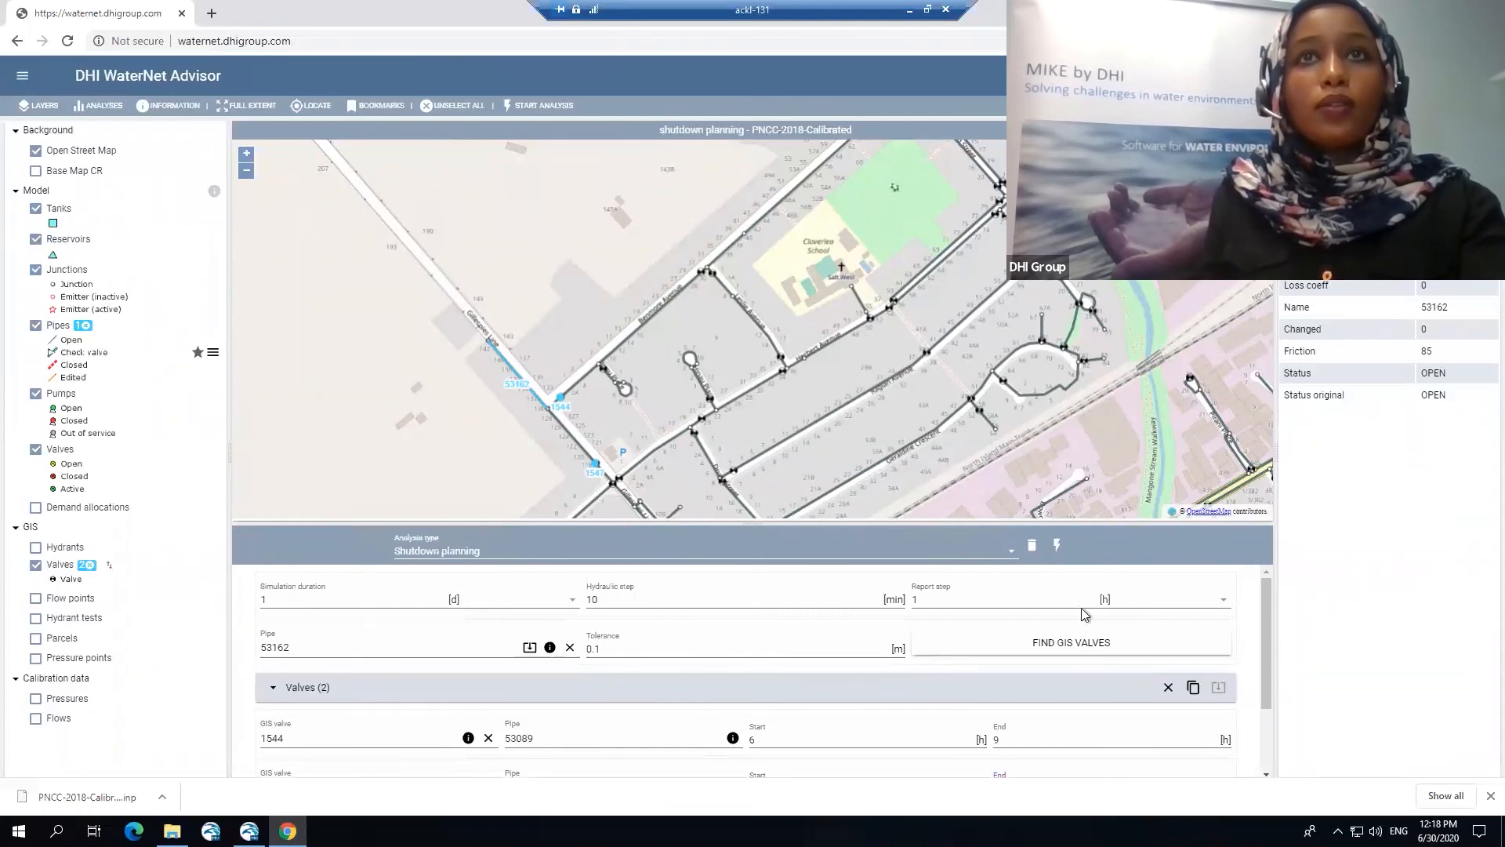
click(1056, 546)
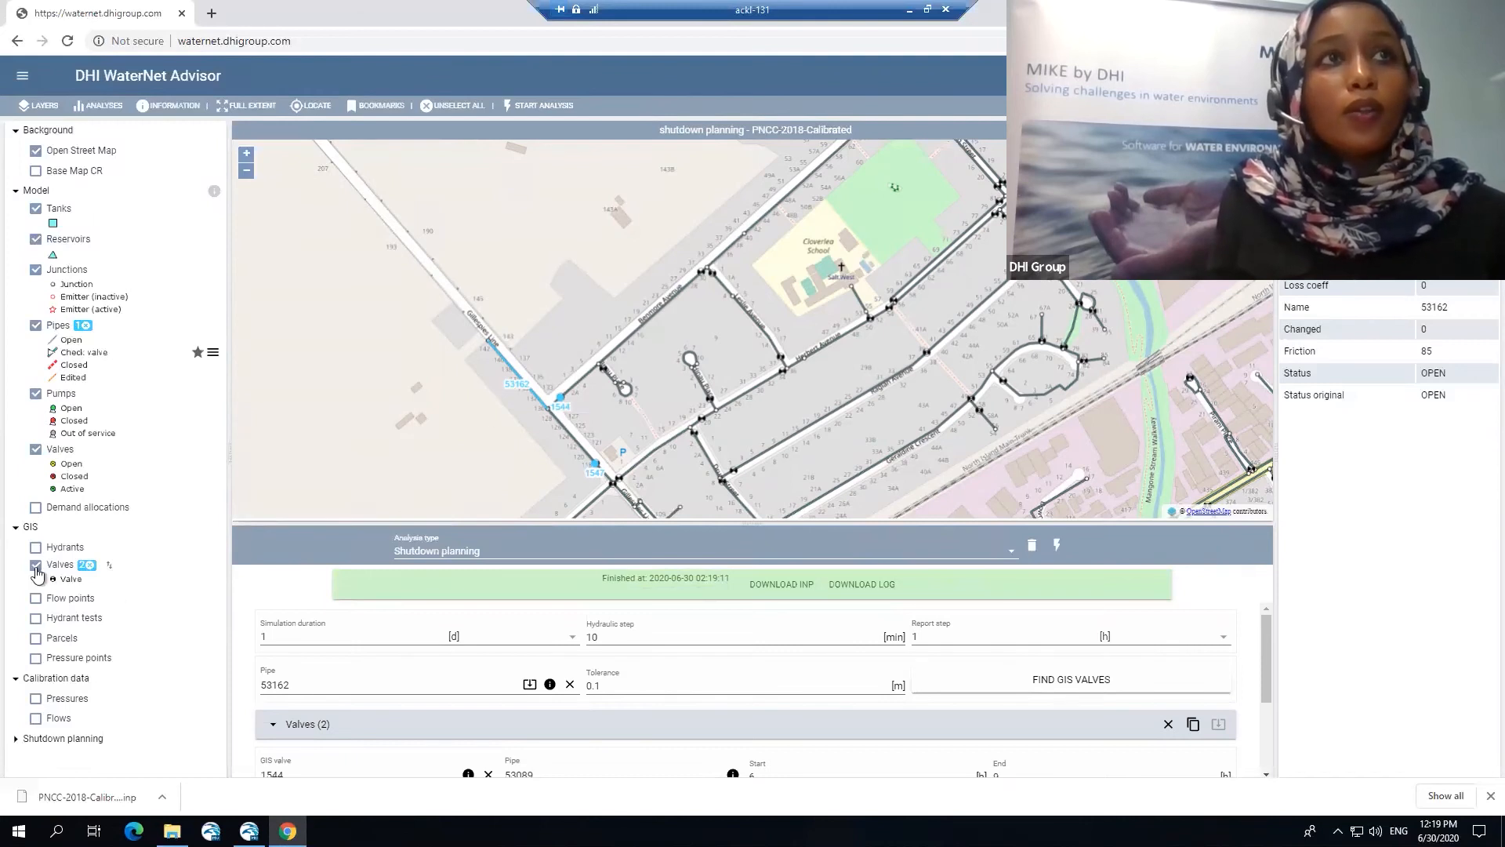
click(15, 739)
scroll(134, 674, down, 3)
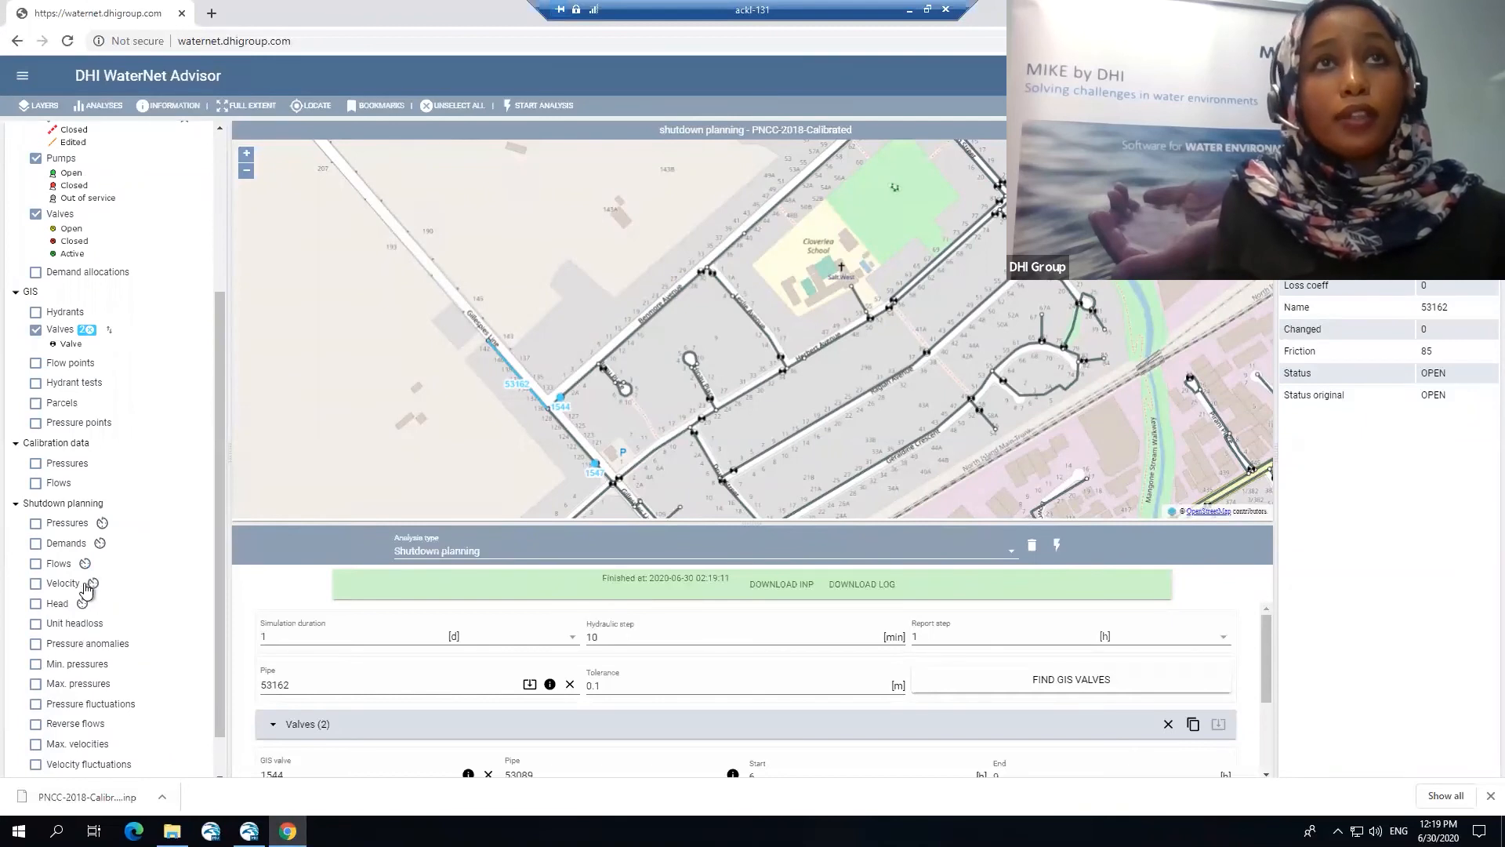
scroll(86, 590, down, 1)
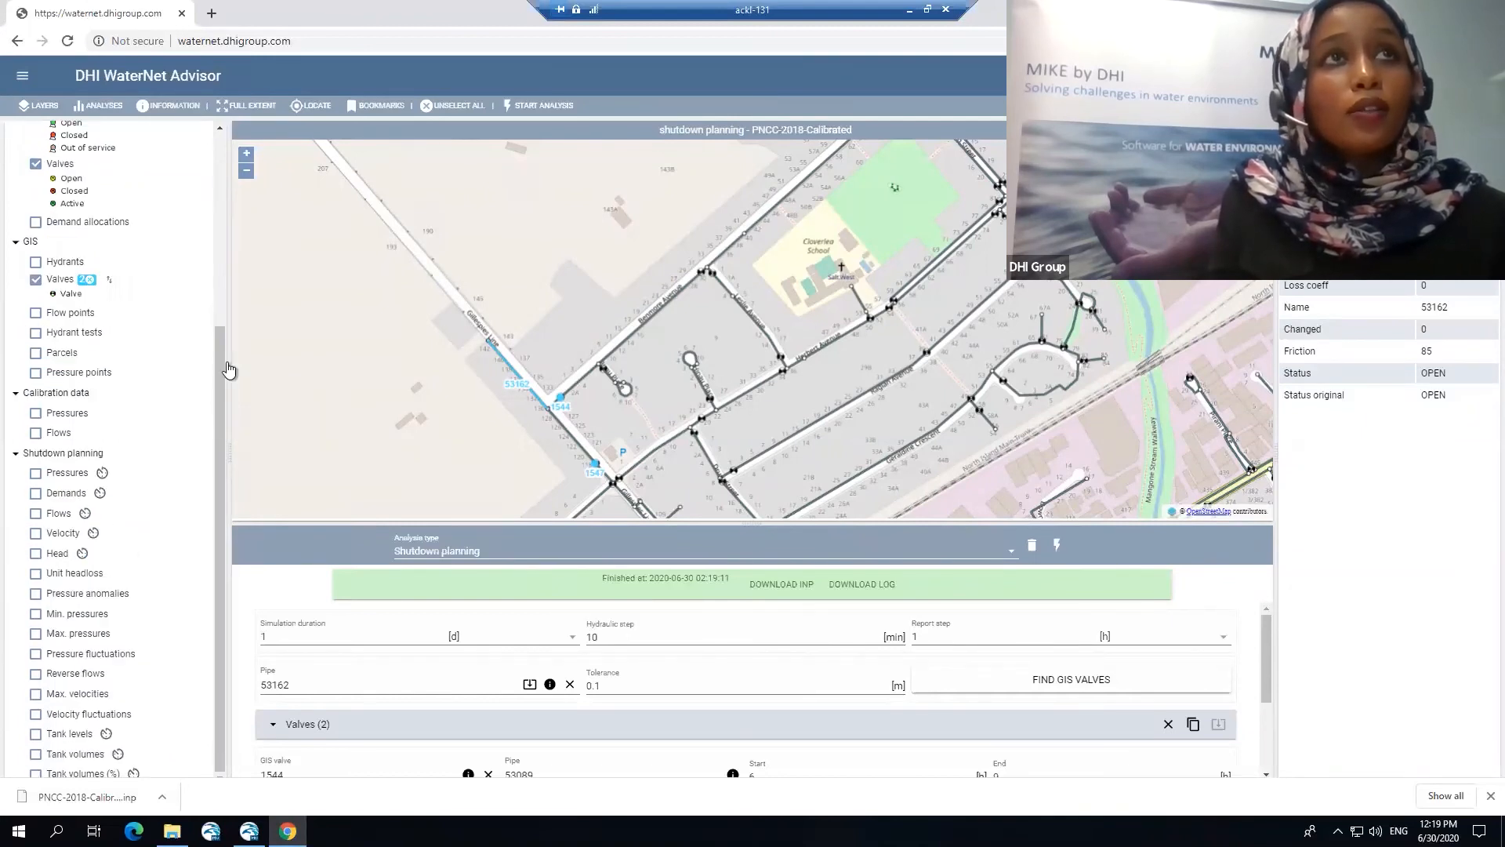
Clear the selected valves and pipe and display the shutdown planning Flows results on the map
click(90, 279)
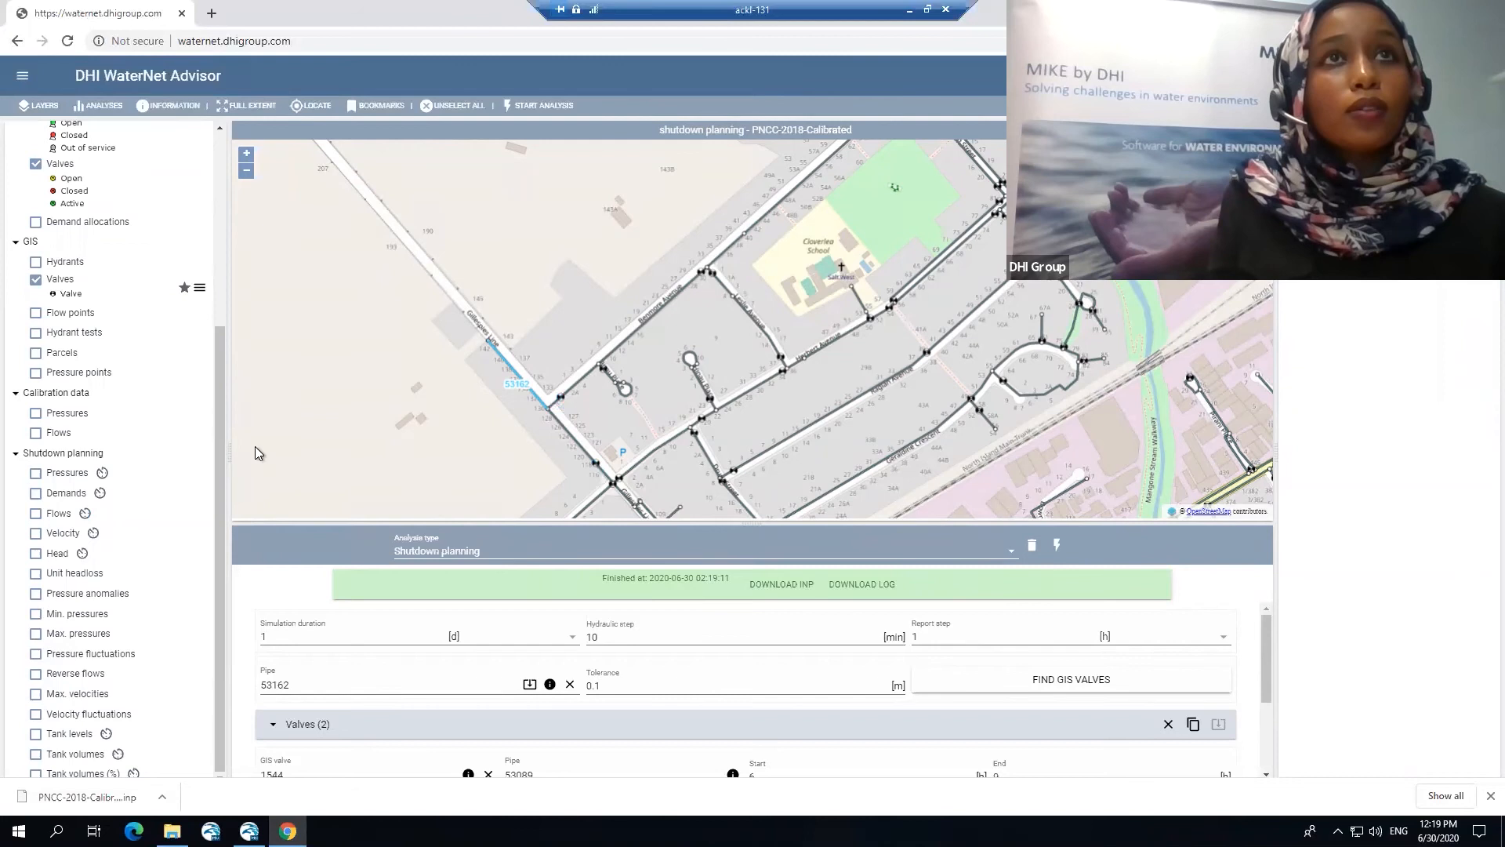
scroll(220, 229, up, 5)
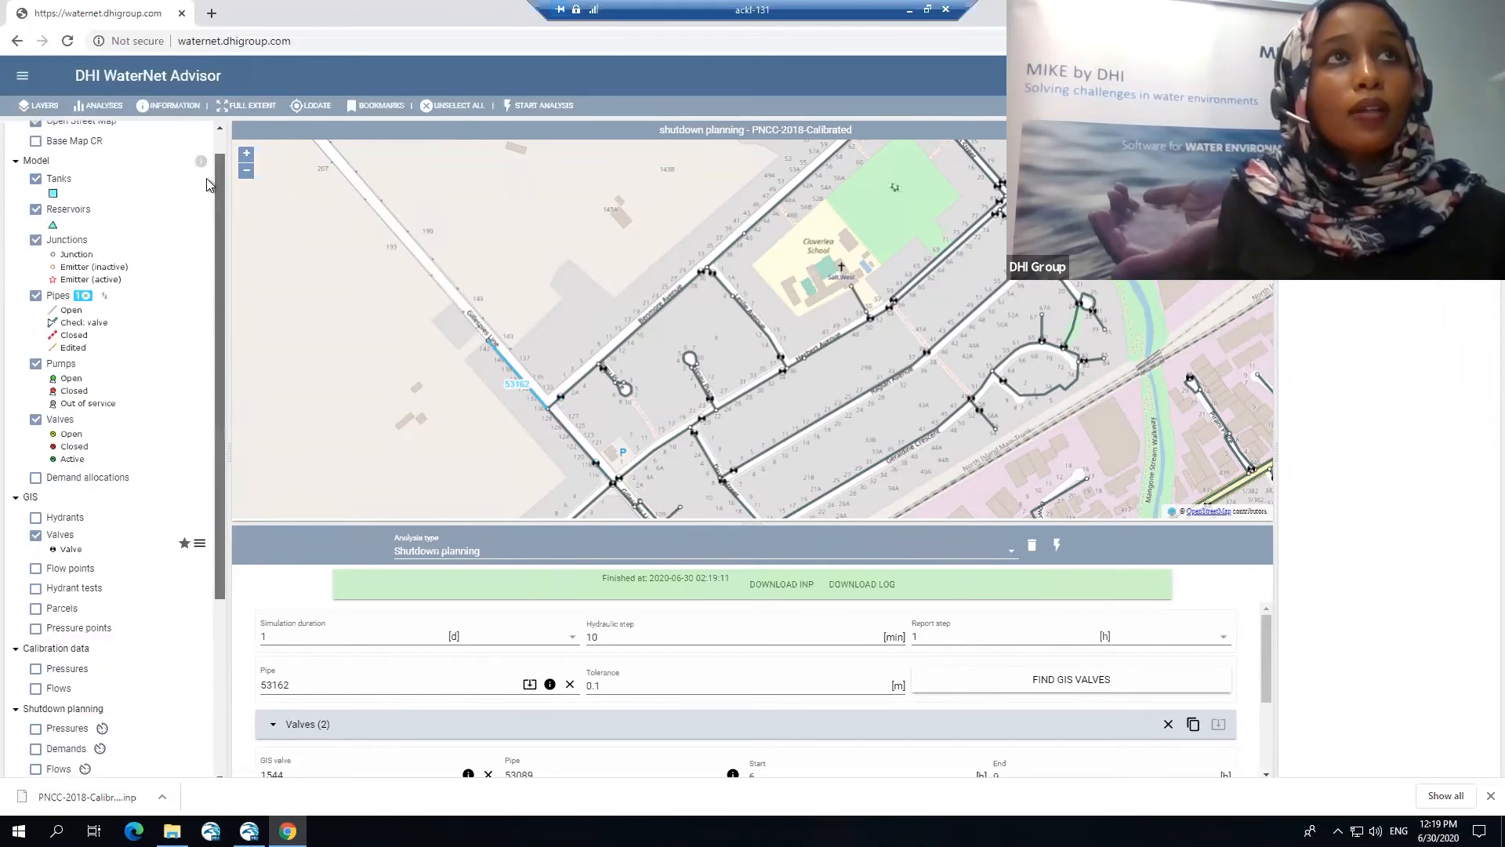
click(84, 302)
scroll(51, 470, down, 5)
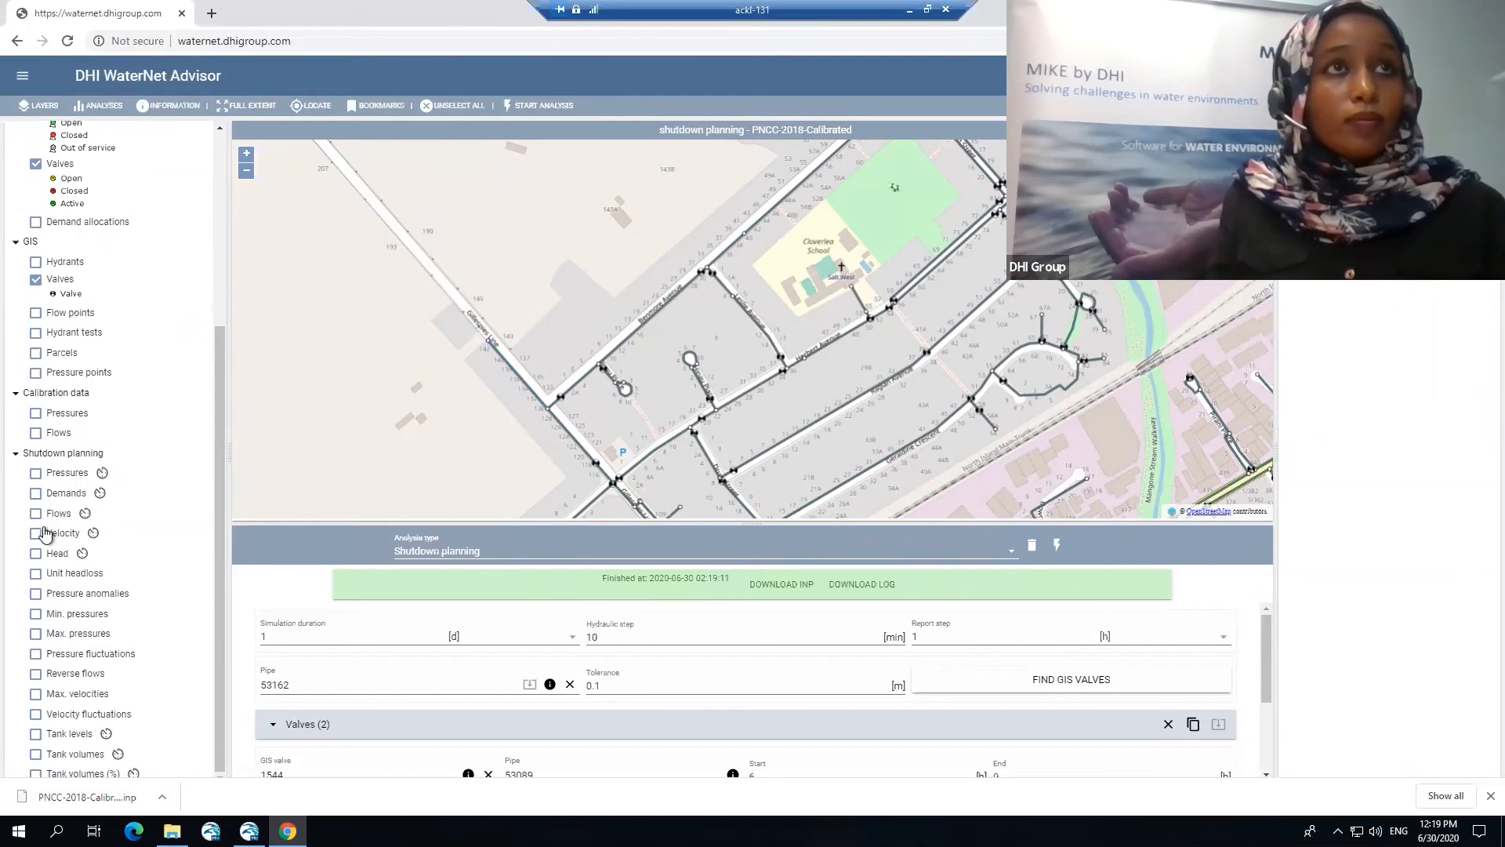
click(36, 513)
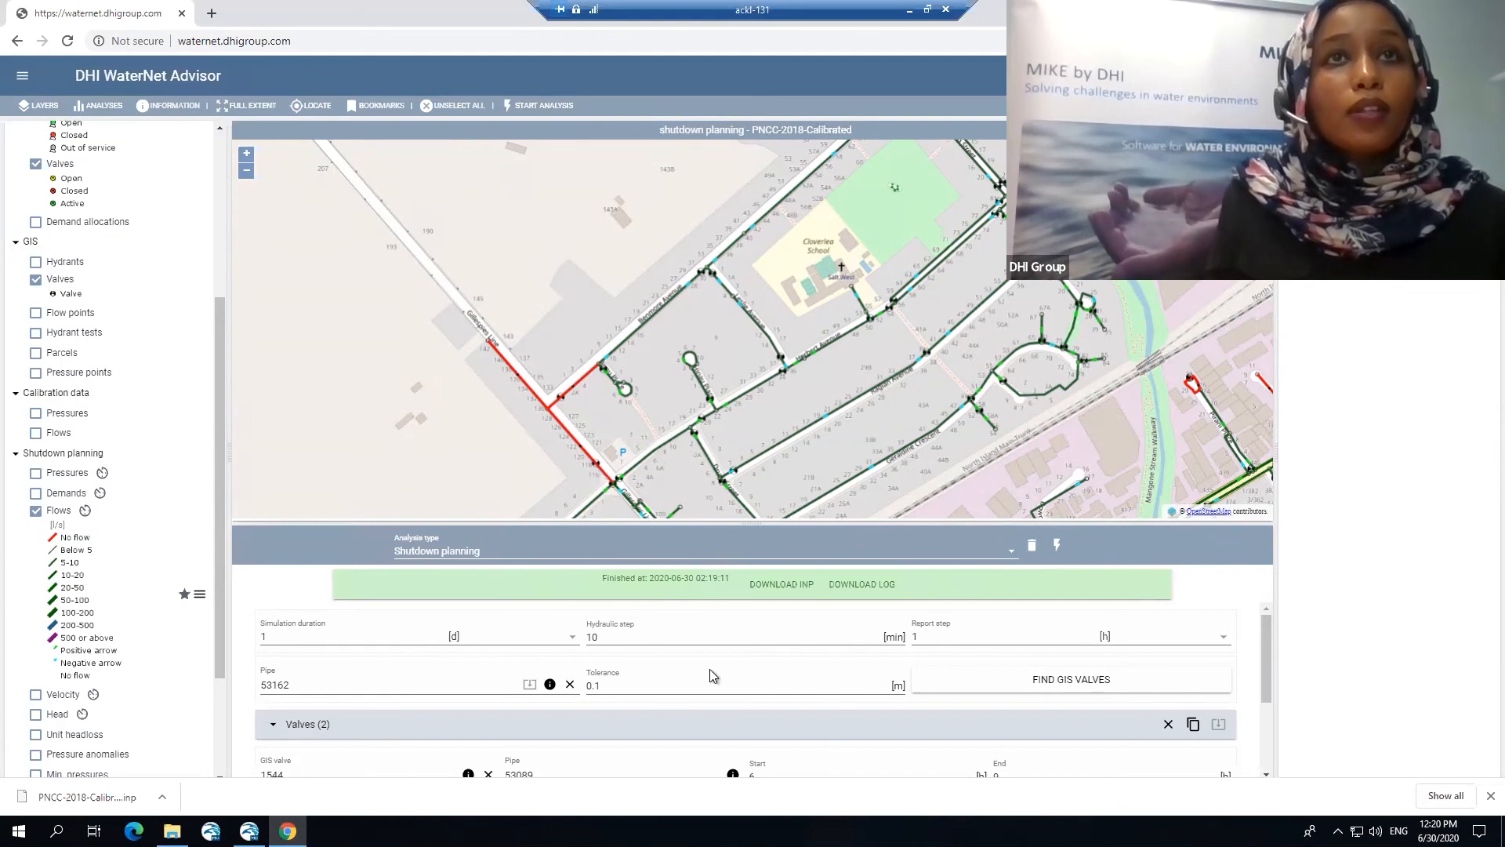
Review the valve closure times, then plot a time series of the flow in pipe 53162
drag(1264, 664, 1258, 709)
scroll(1258, 708, down, 1)
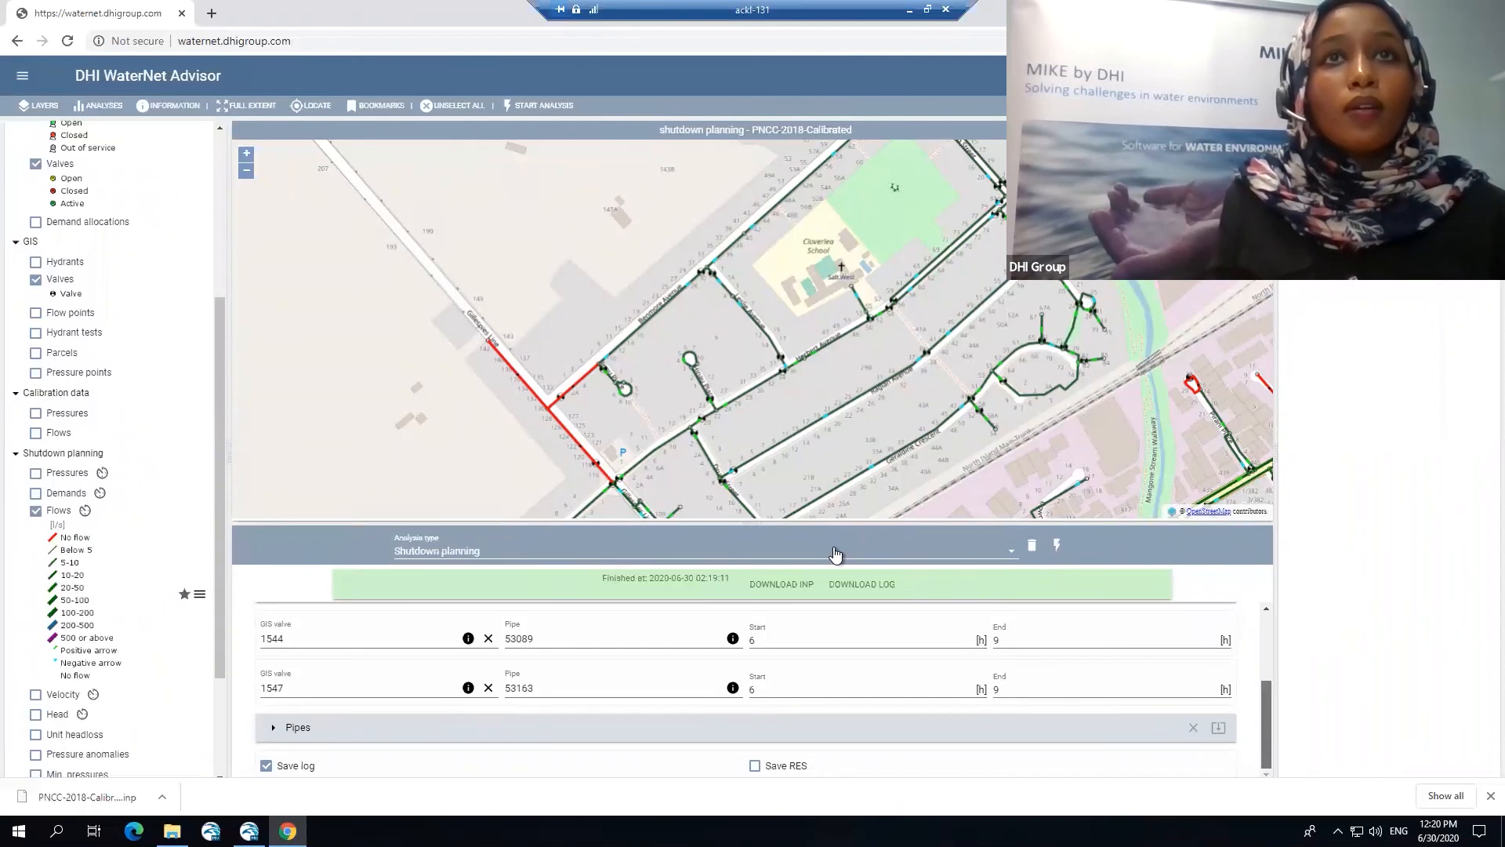
click(917, 549)
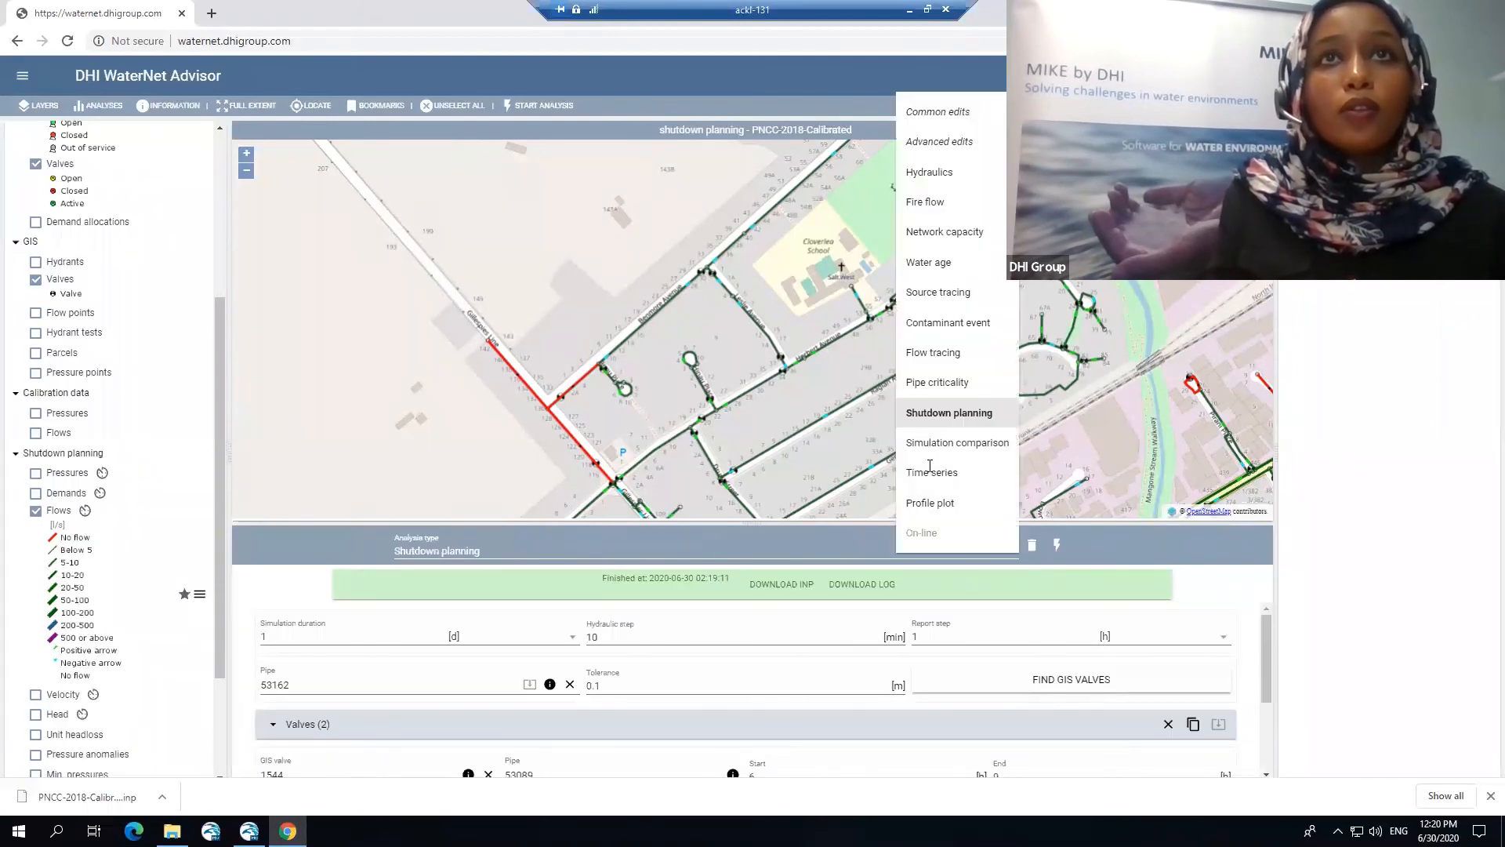
click(932, 471)
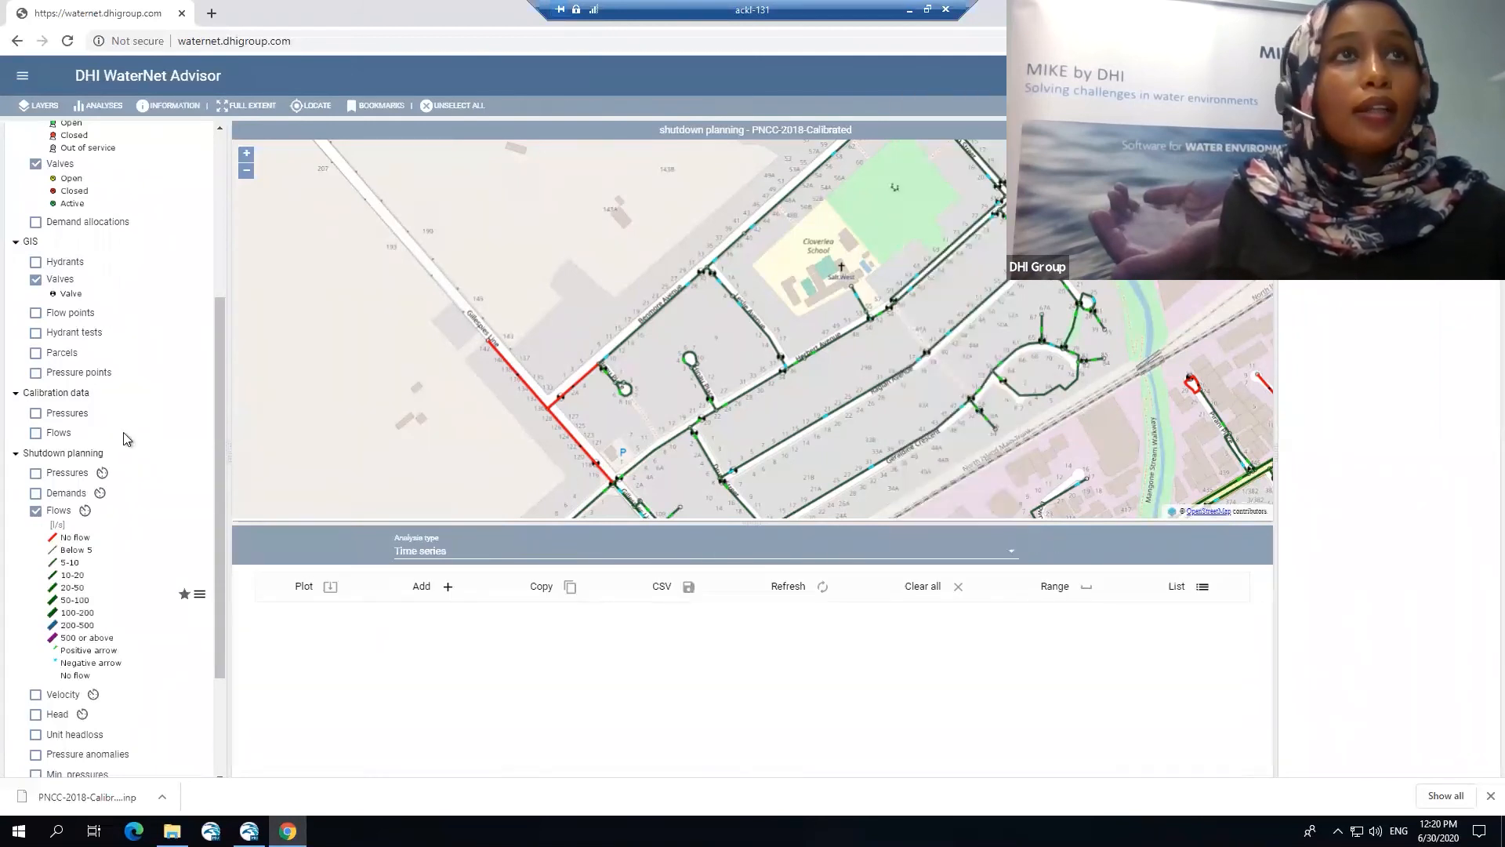
click(526, 383)
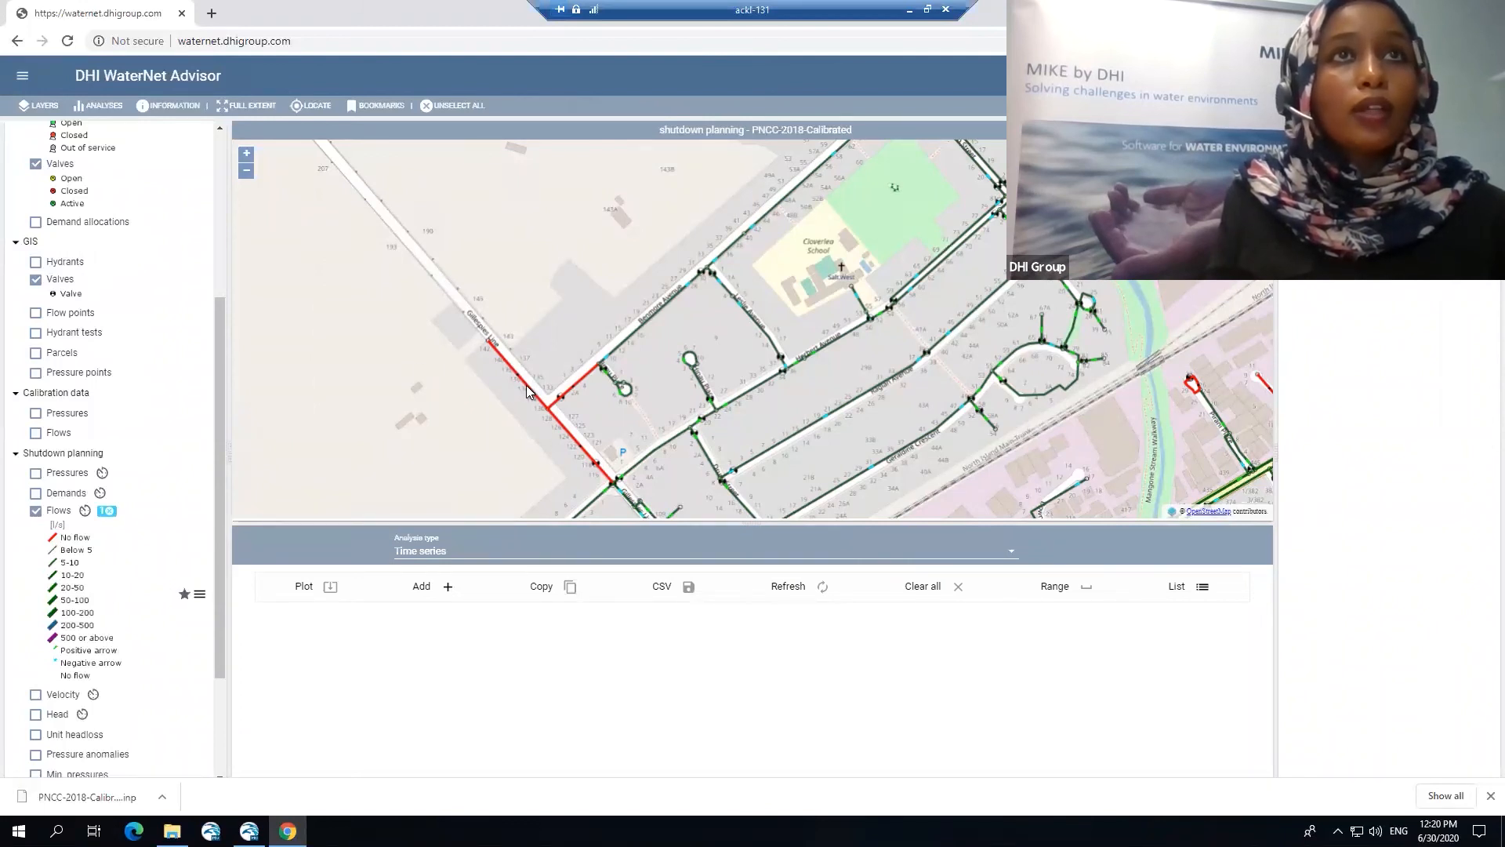
click(330, 594)
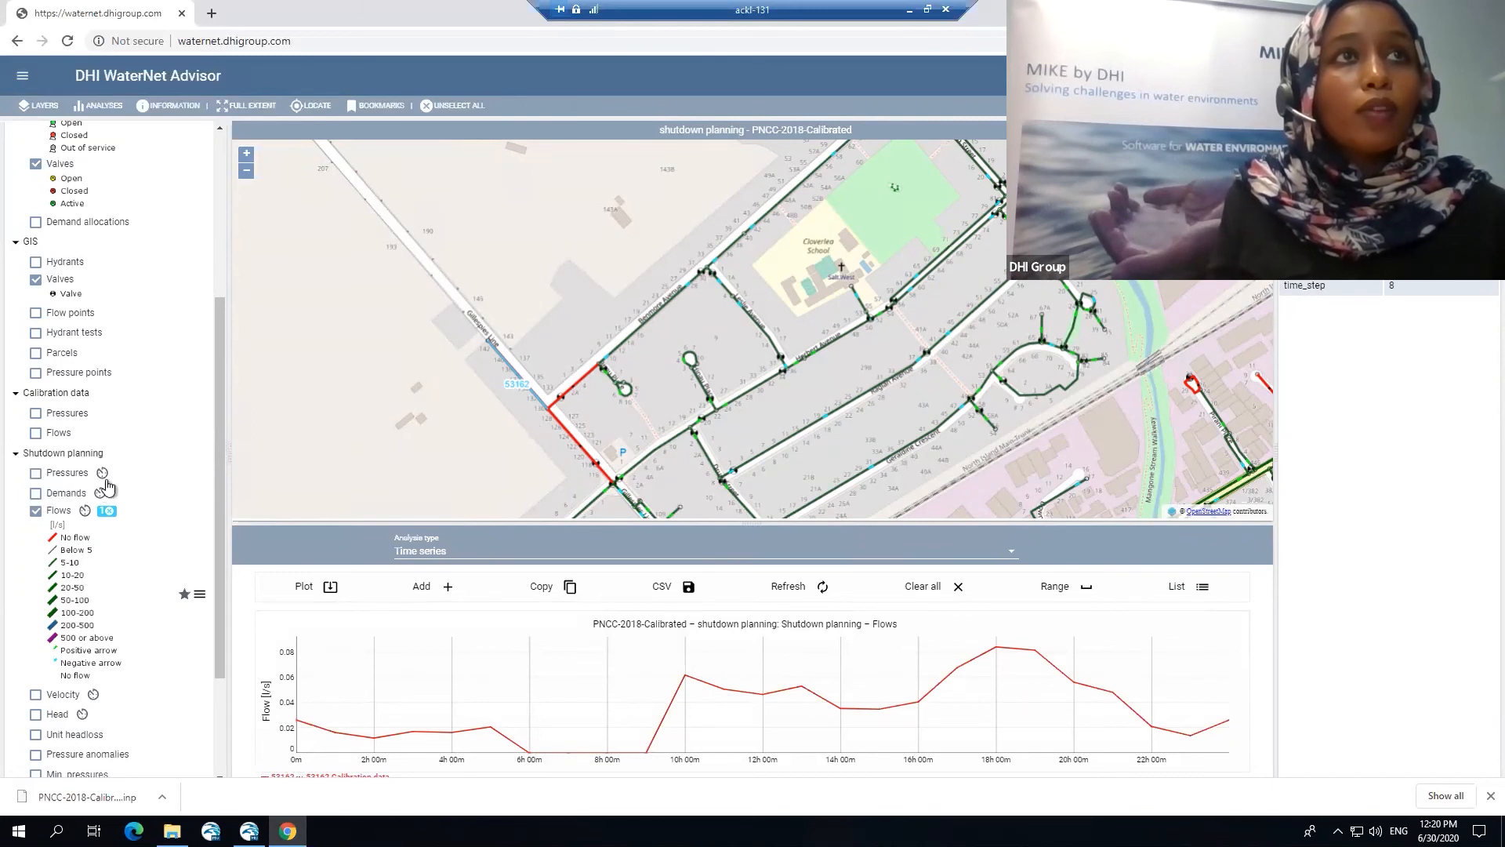
Display the shutdown Pressures results and plot the pressure time series of the junction at the pipe's Benmore Avenue end
click(36, 472)
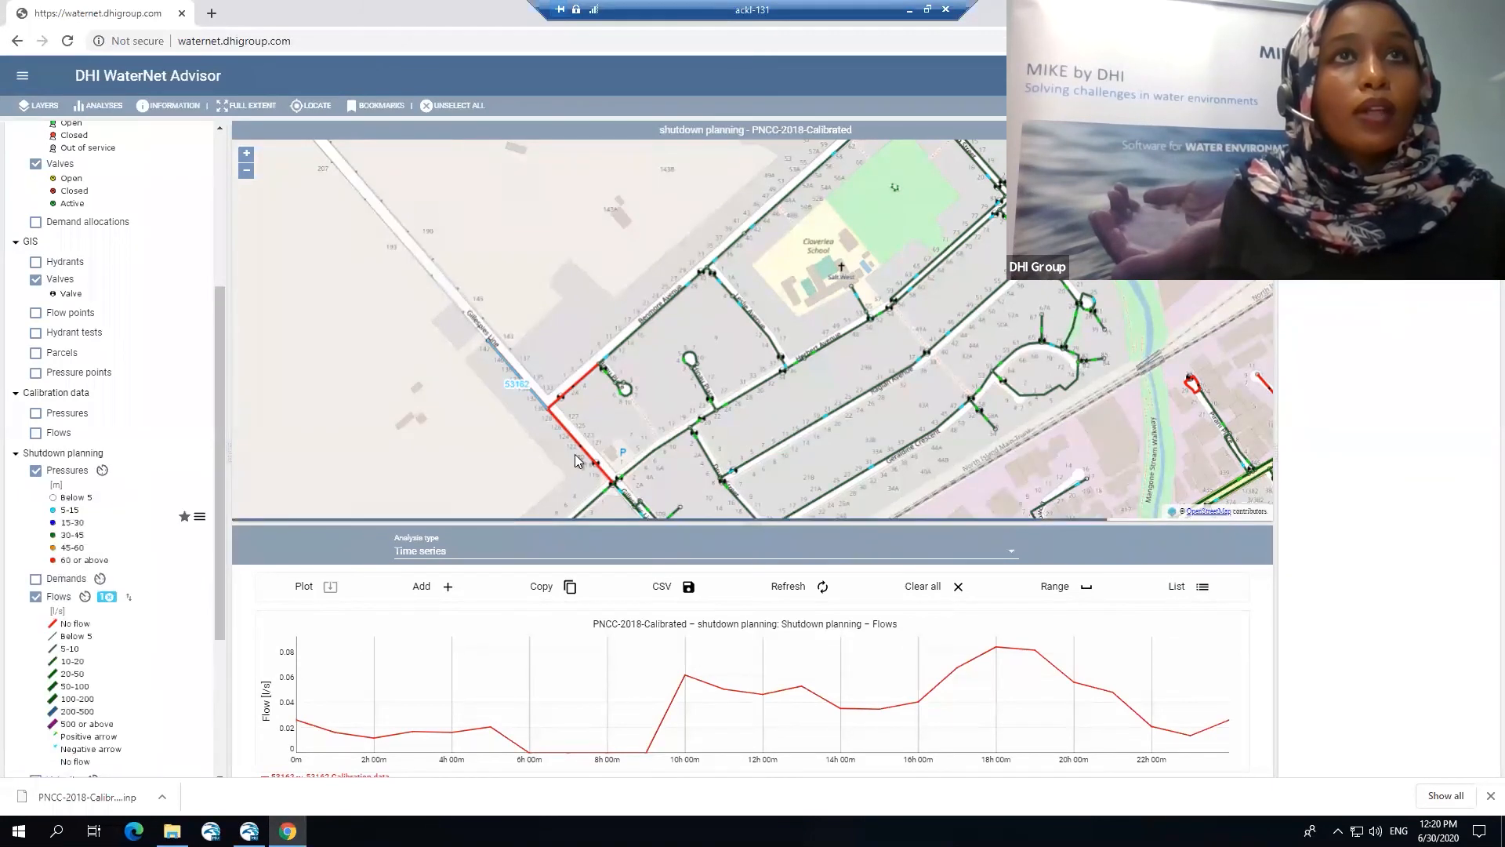
click(549, 409)
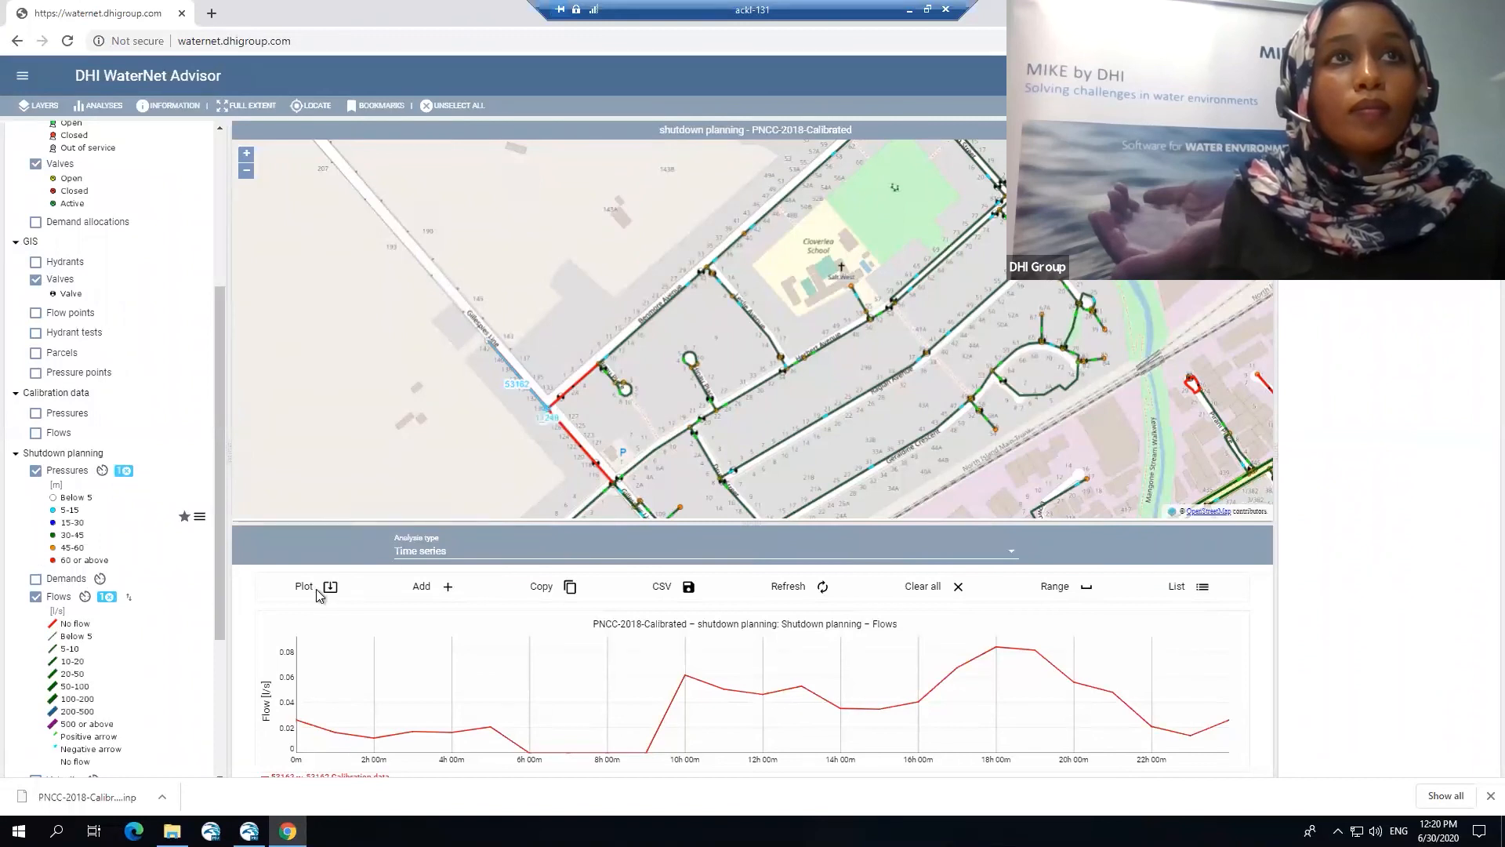
click(345, 588)
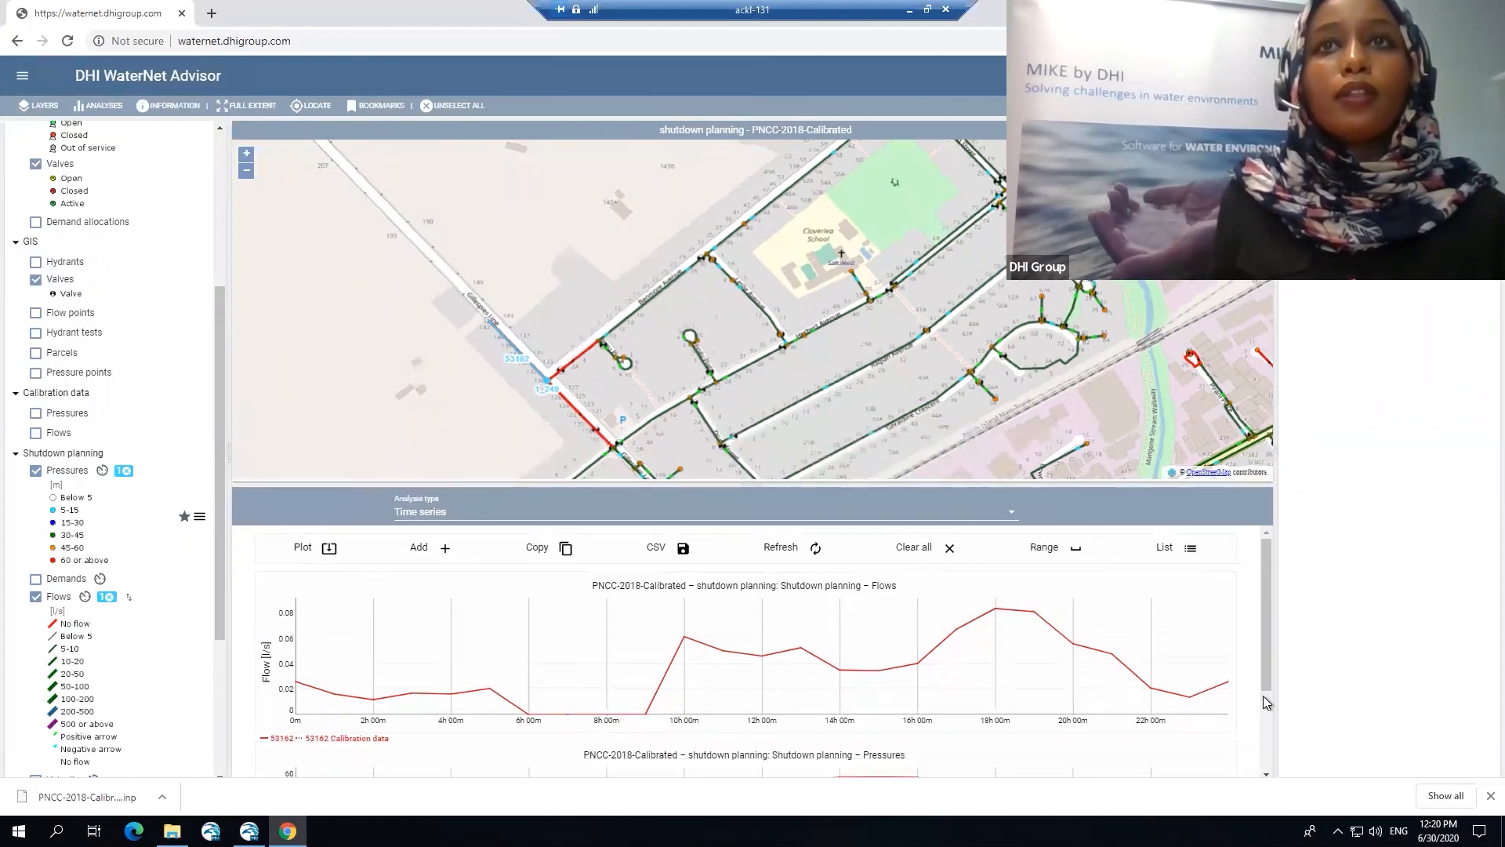
scroll(587, 680, down, 1)
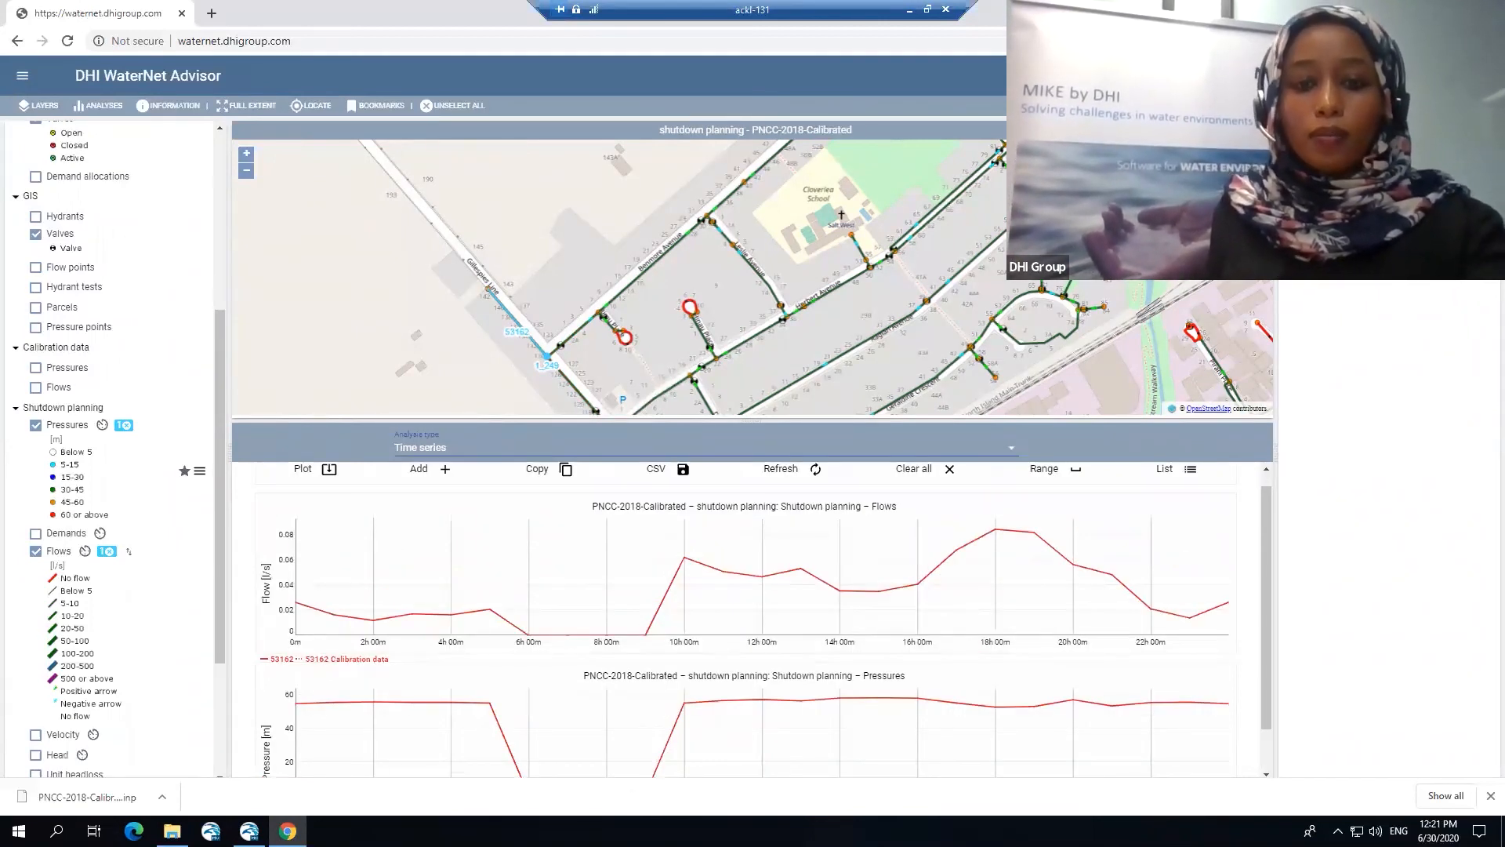
Switch to the PowerPoint presentation, start the slide show at the Demo slide and advance to the WD Online slide
click(910, 10)
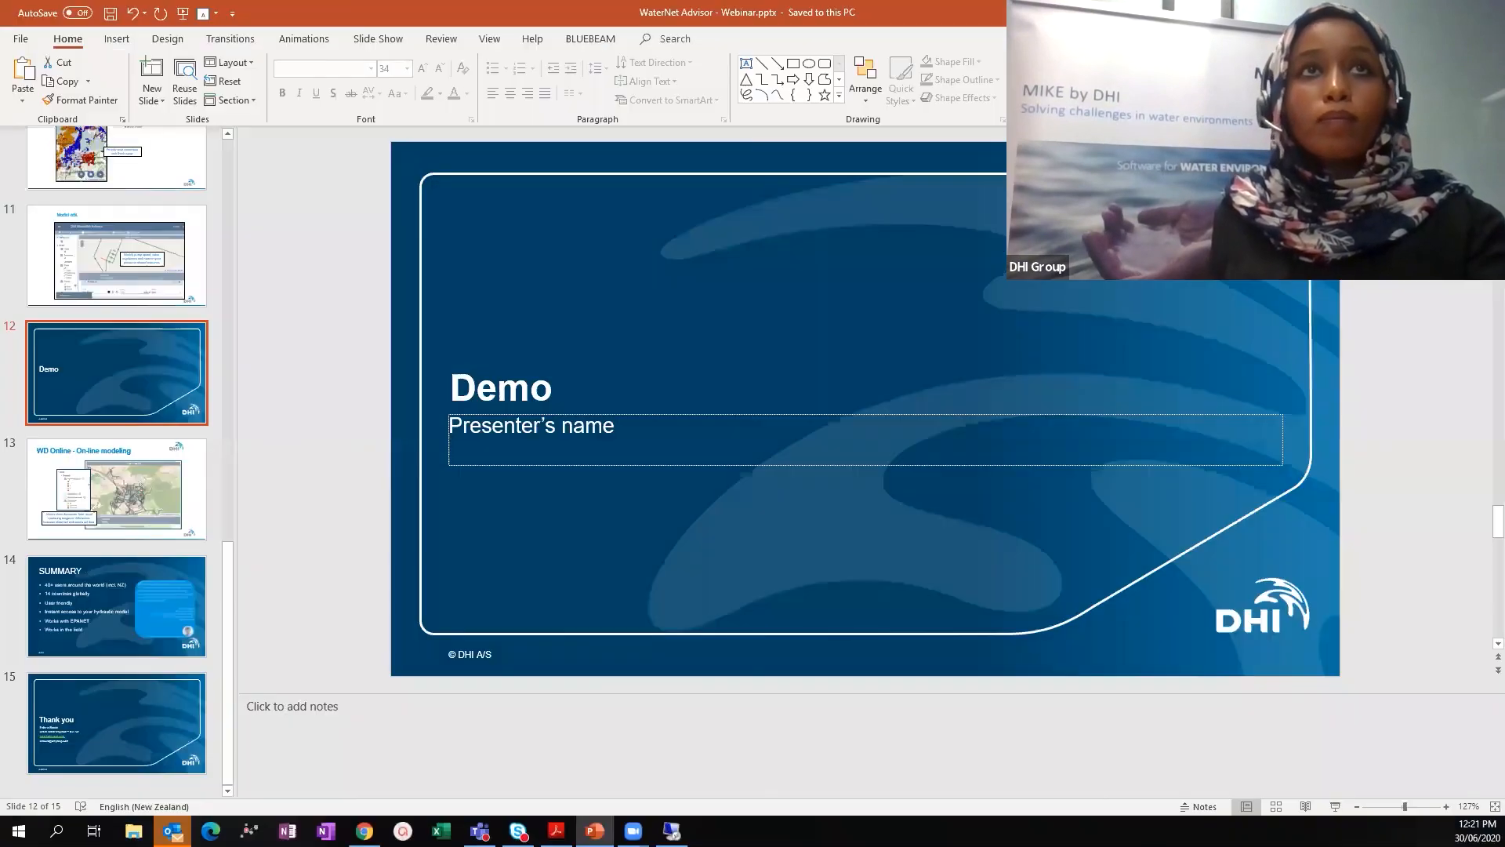
click(1335, 806)
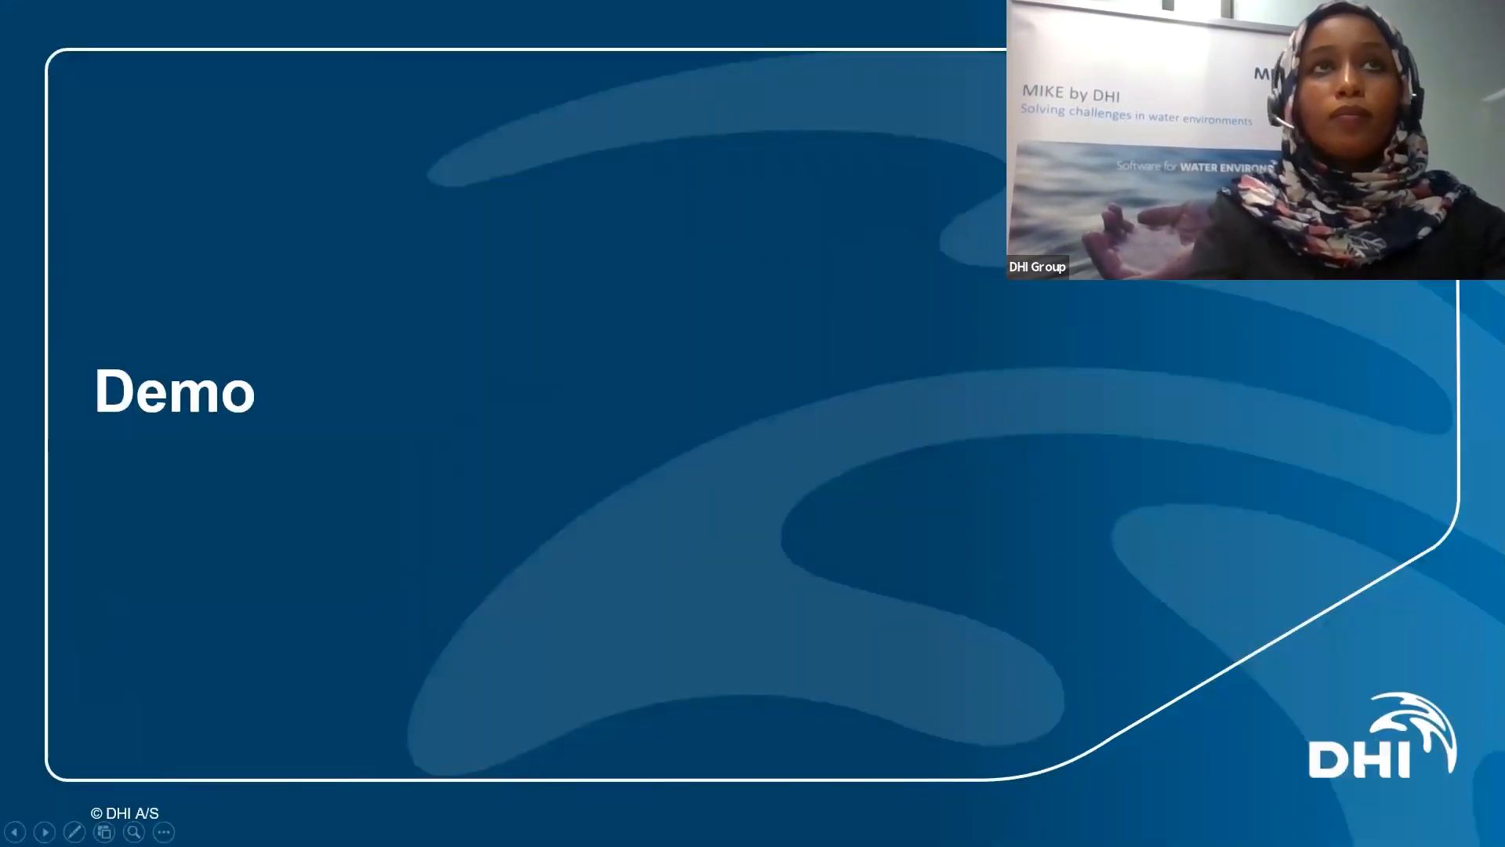
key(Right)
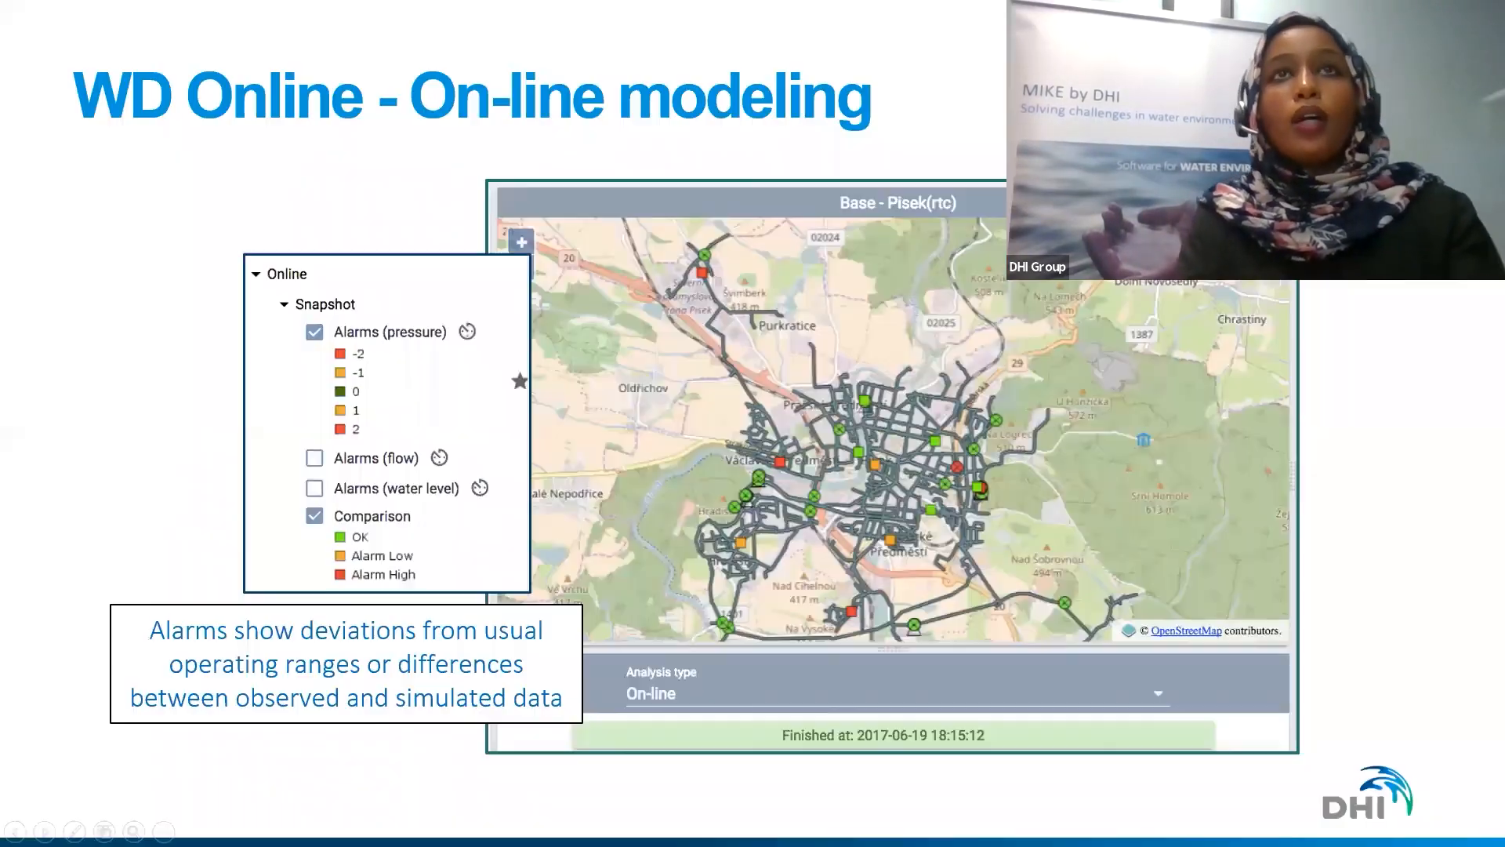